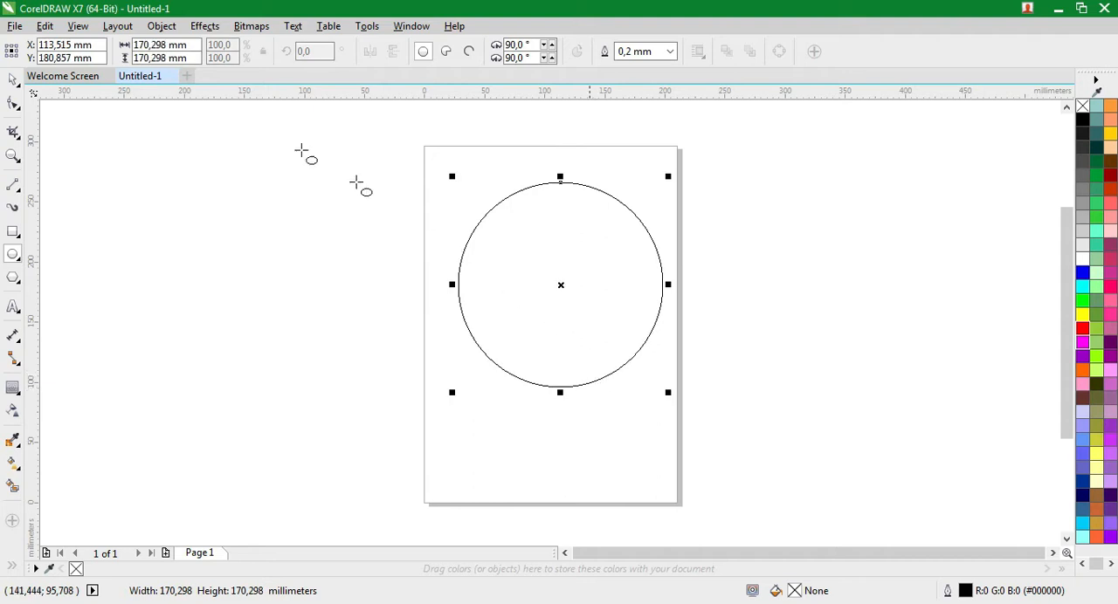
Set the circle's width and height both to 150 mm
left_click(162, 45)
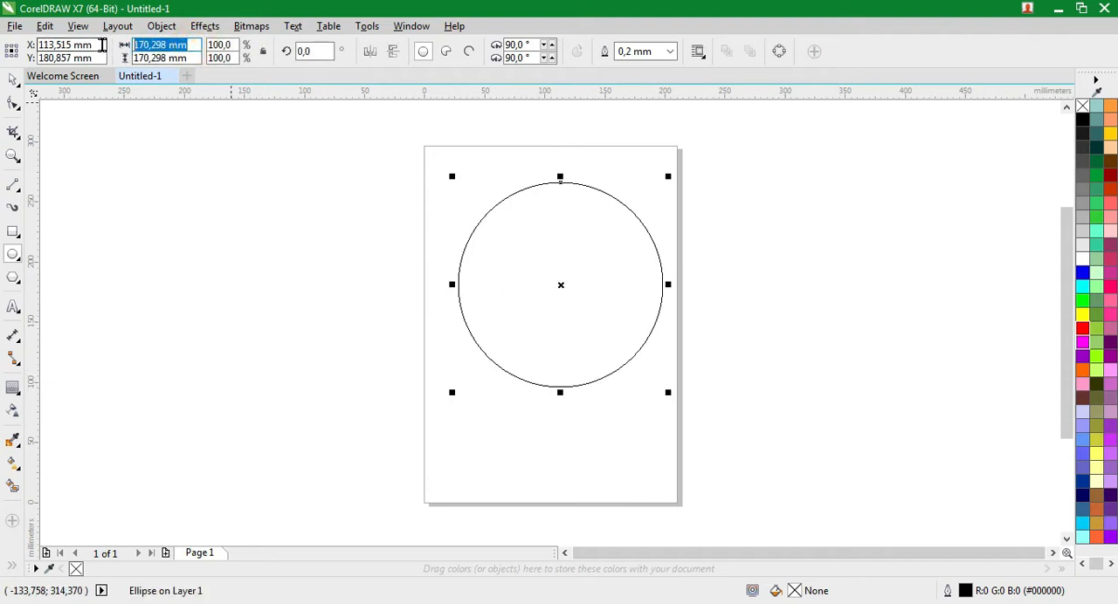
type("150")
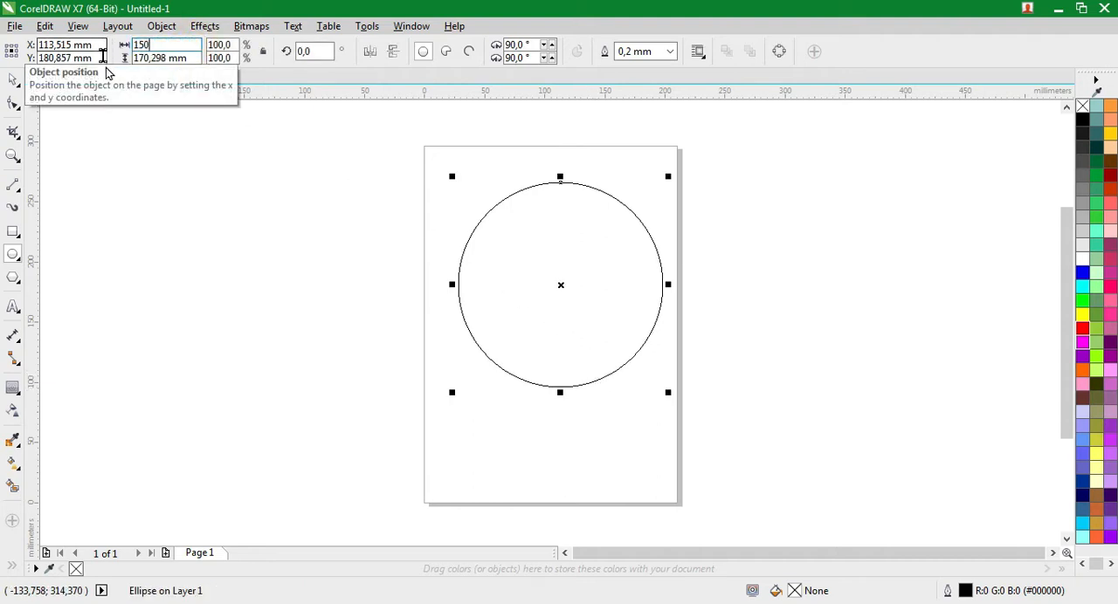
left_click(174, 57)
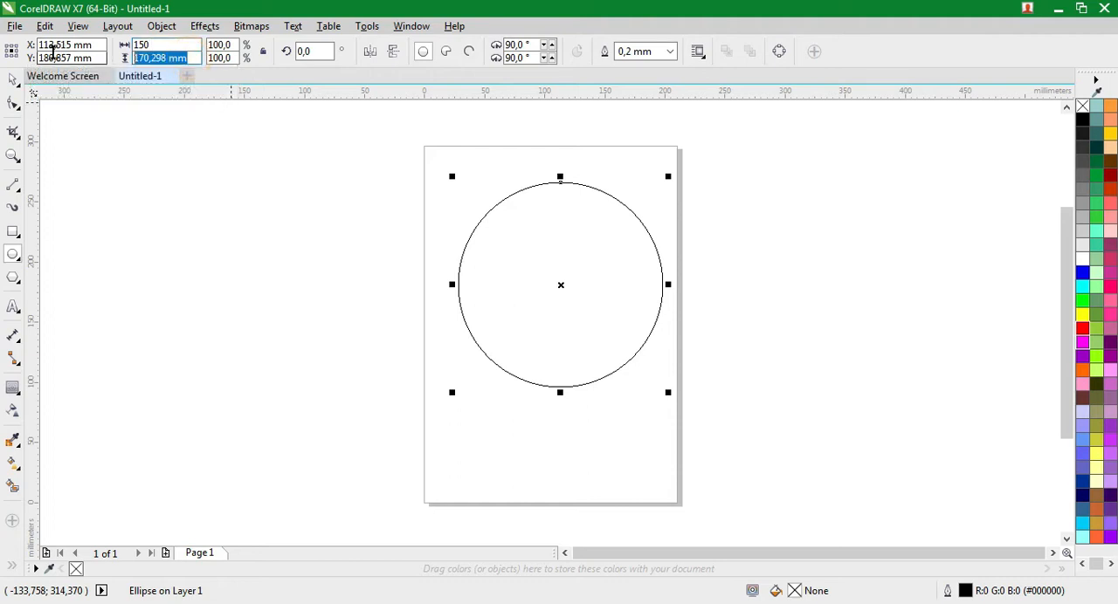
type("1")
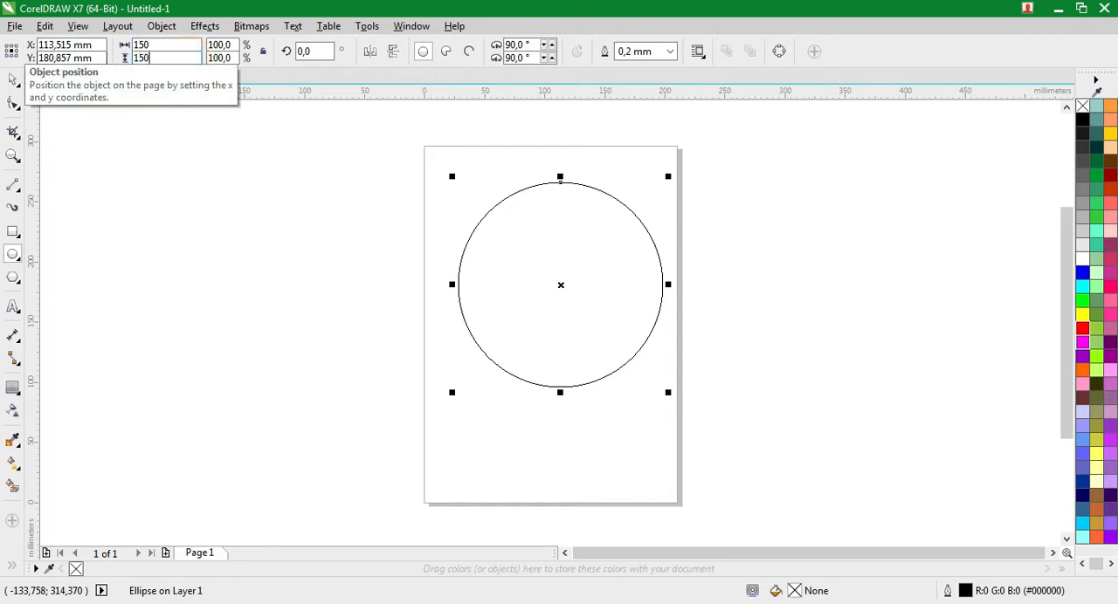
type("50")
key("Return")
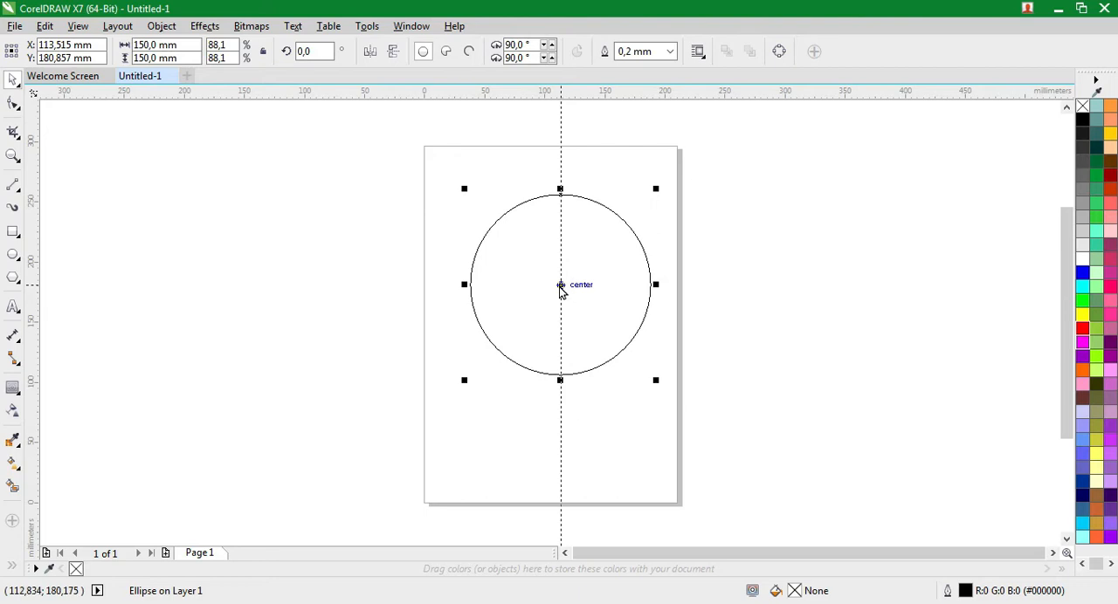
Place a vertical and a horizontal guideline that cross at the circle's centre
left_click(561, 287)
left_click(565, 96)
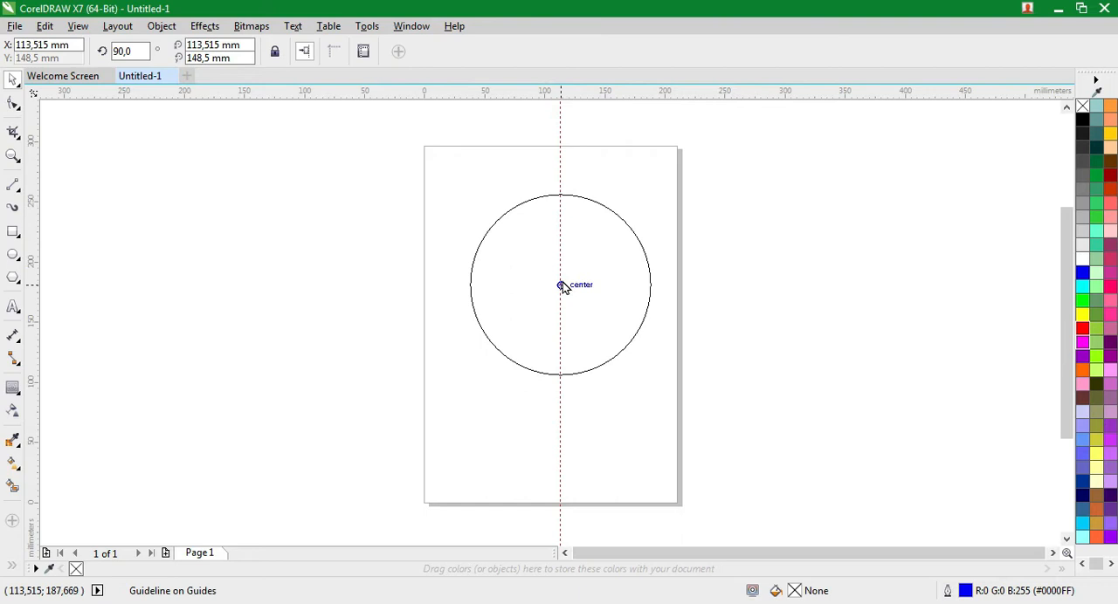
left_click_drag(562, 282, 563, 282)
Draw a vertical two-point line about 6.3 mm long inward from the circle's top quadrant along the vertical guideline
left_click(12, 155)
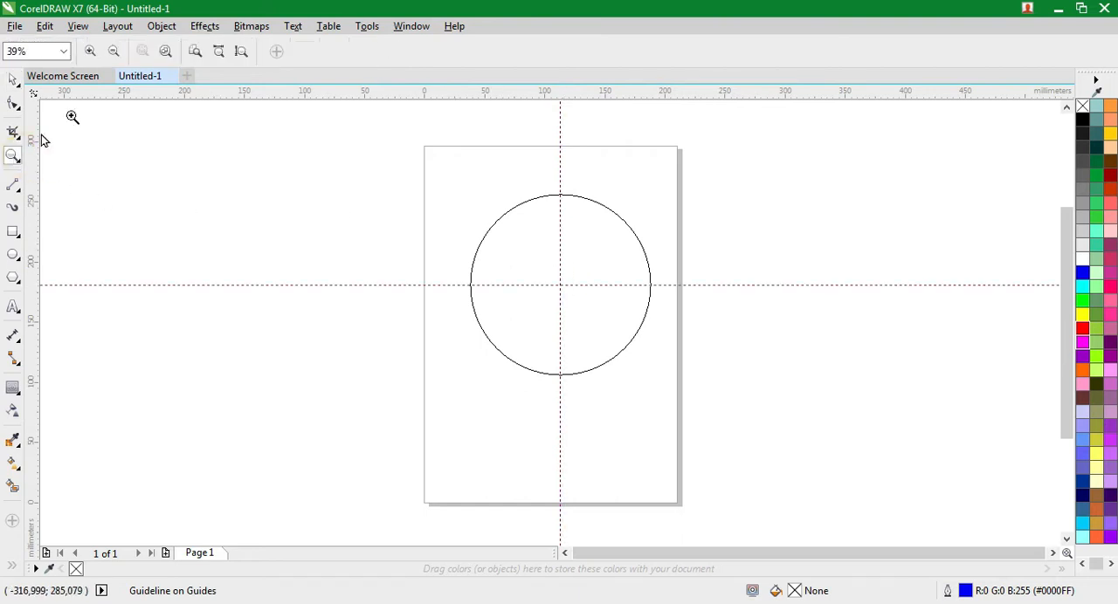
left_click(165, 52)
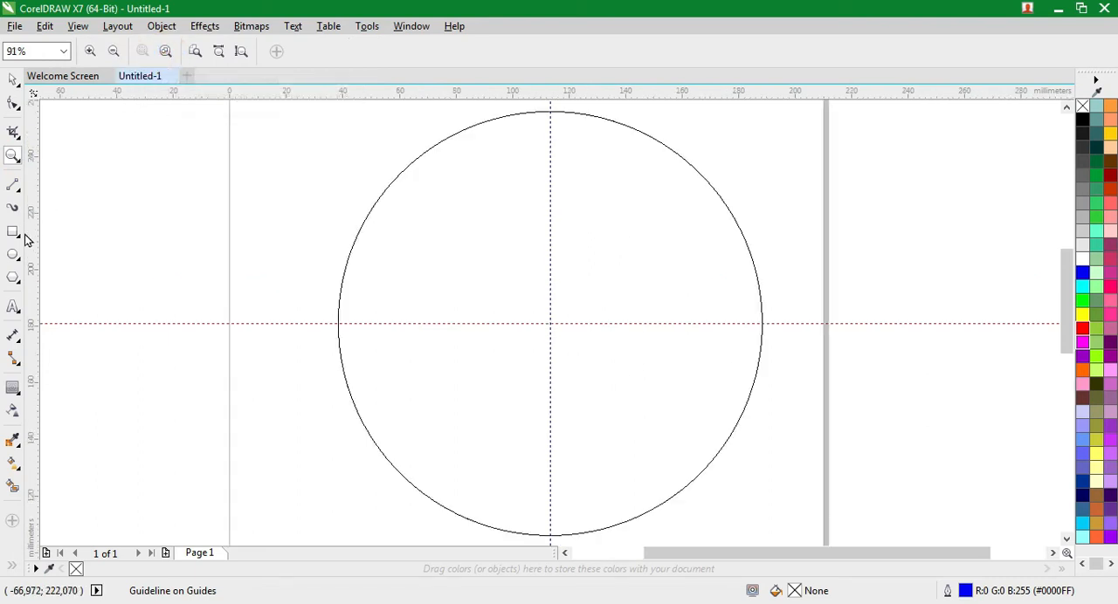
left_click(19, 188)
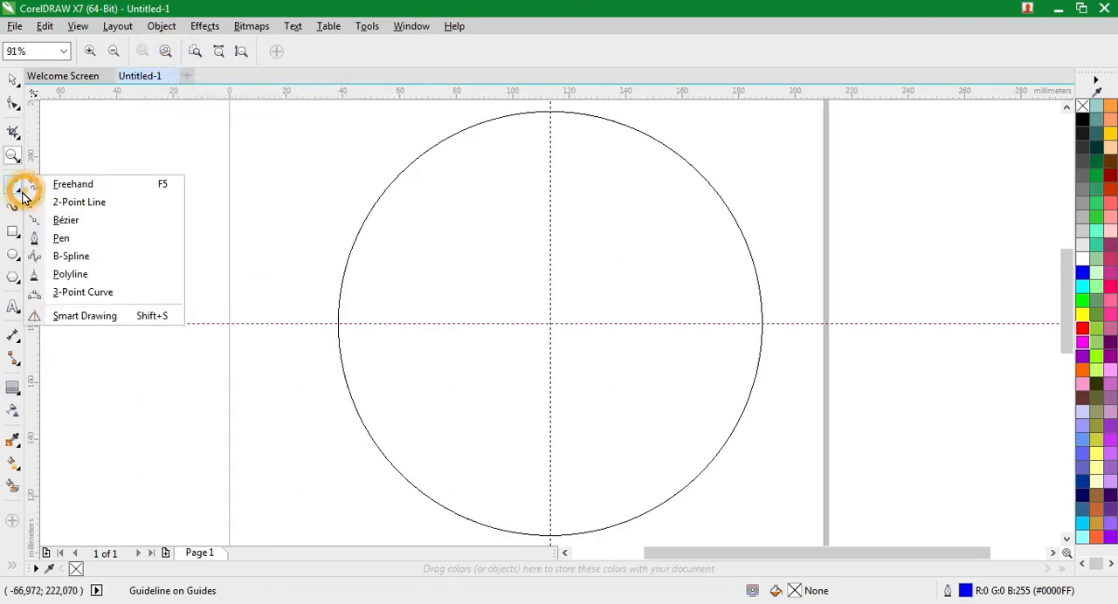
left_click(79, 202)
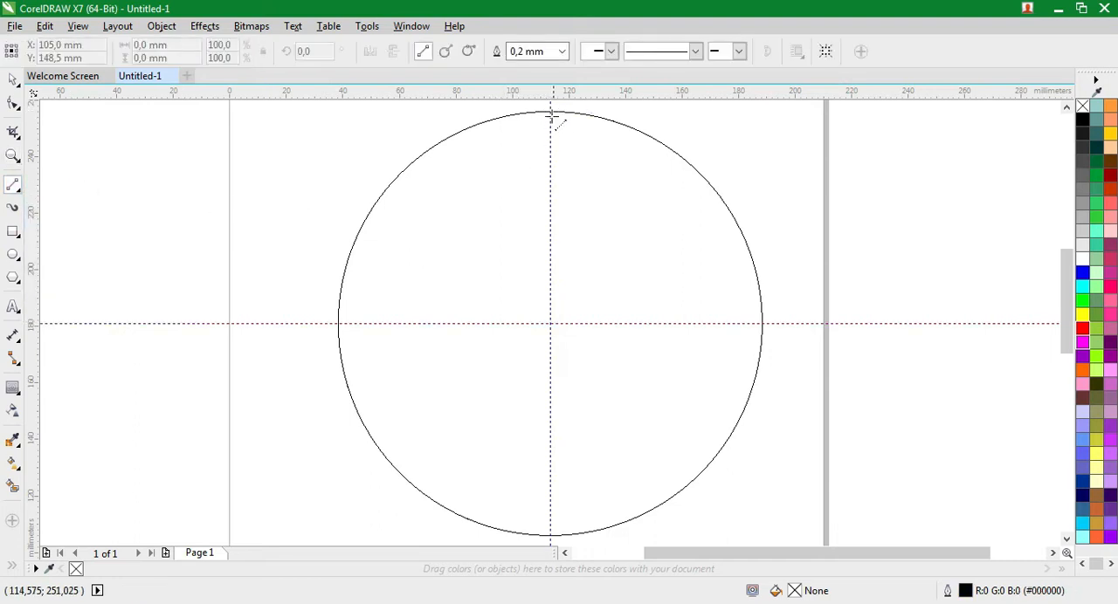
mouse_move(550, 112)
left_mouse_down()
mouse_move(550, 143)
mouse_move(550, 129)
left_mouse_up()
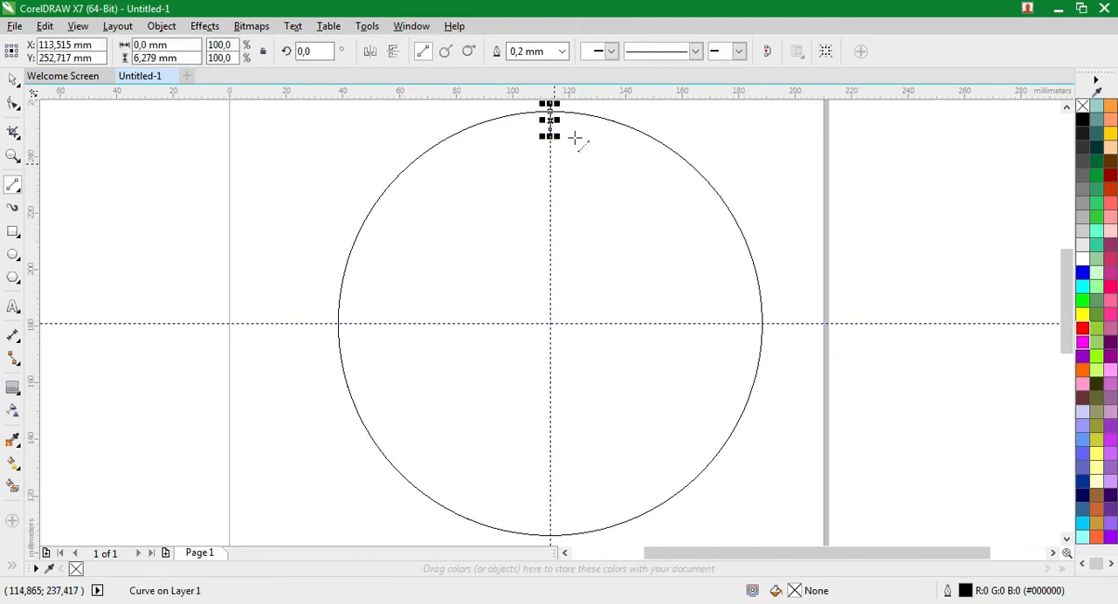
Set the short line's outline width to 4.0 mm and deselect it
left_click(563, 50)
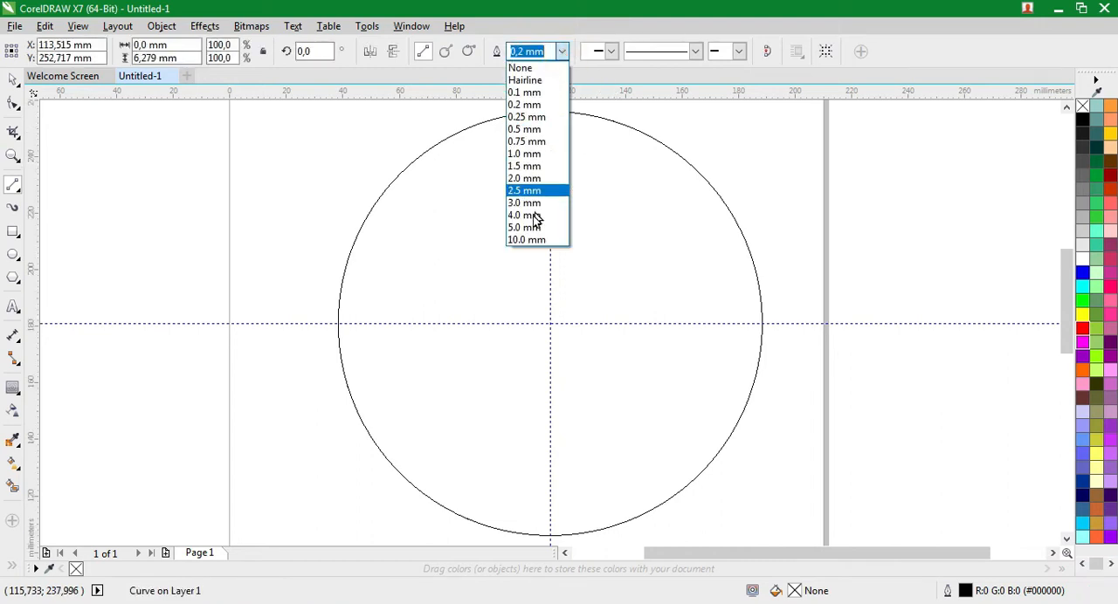
left_click(534, 215)
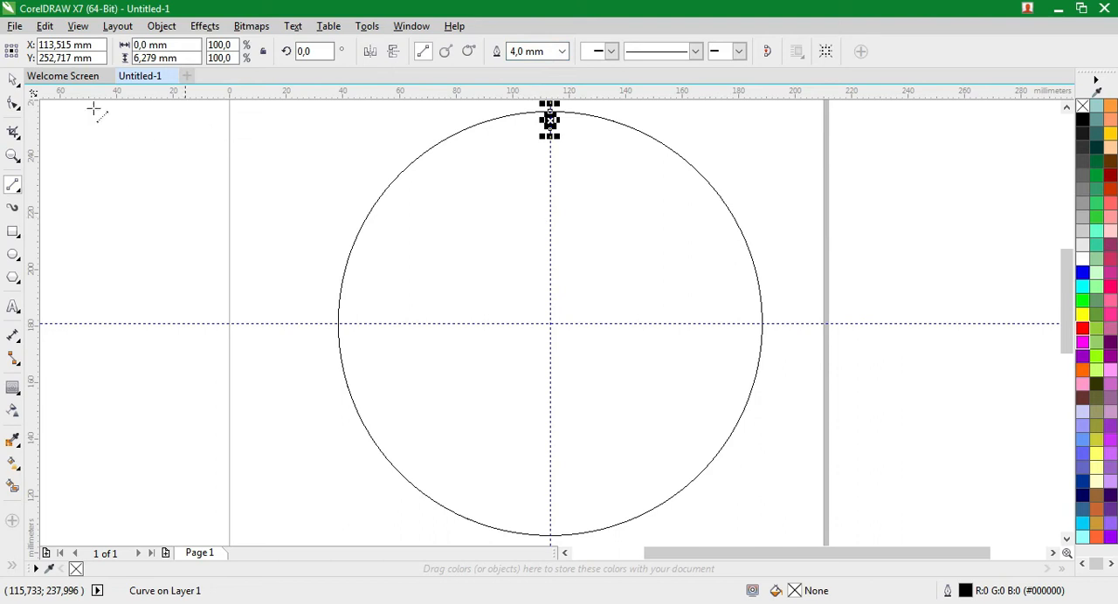
left_click(12, 79)
left_click(275, 191)
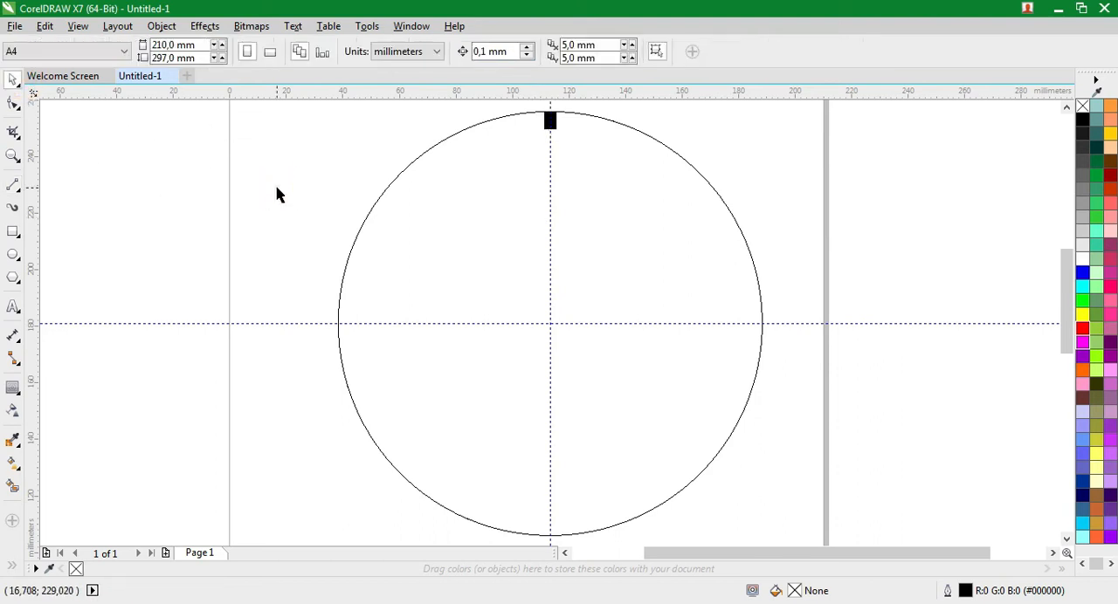
Move the rotation centre of the thick tick mark to the circle's centre where the guidelines cross
left_click(550, 121)
left_click(550, 121)
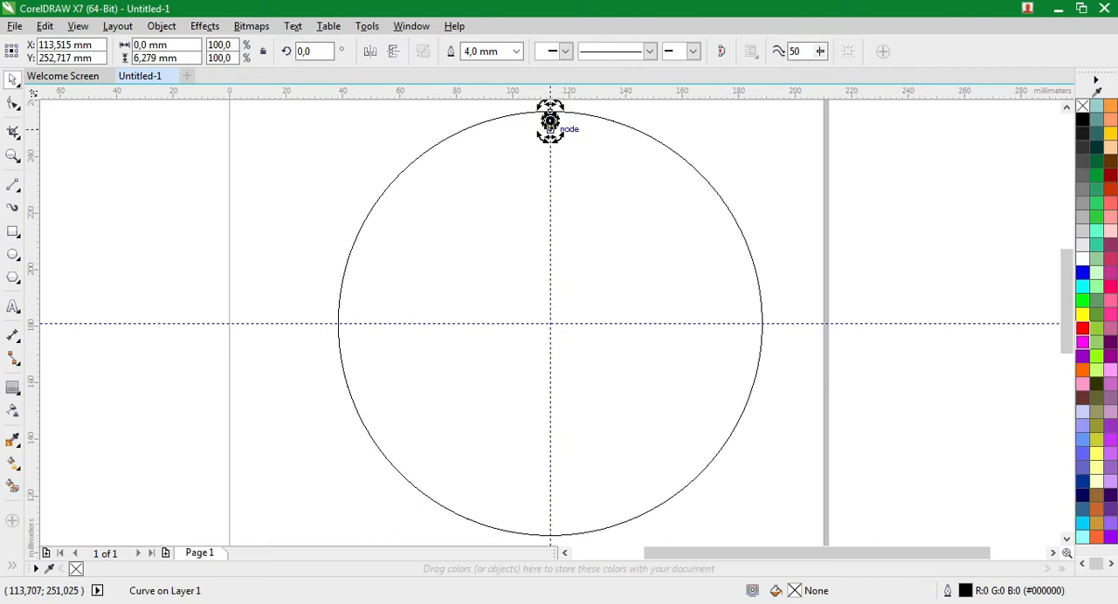
left_click_drag(551, 121, 549, 203)
left_click_drag(549, 295, 550, 324)
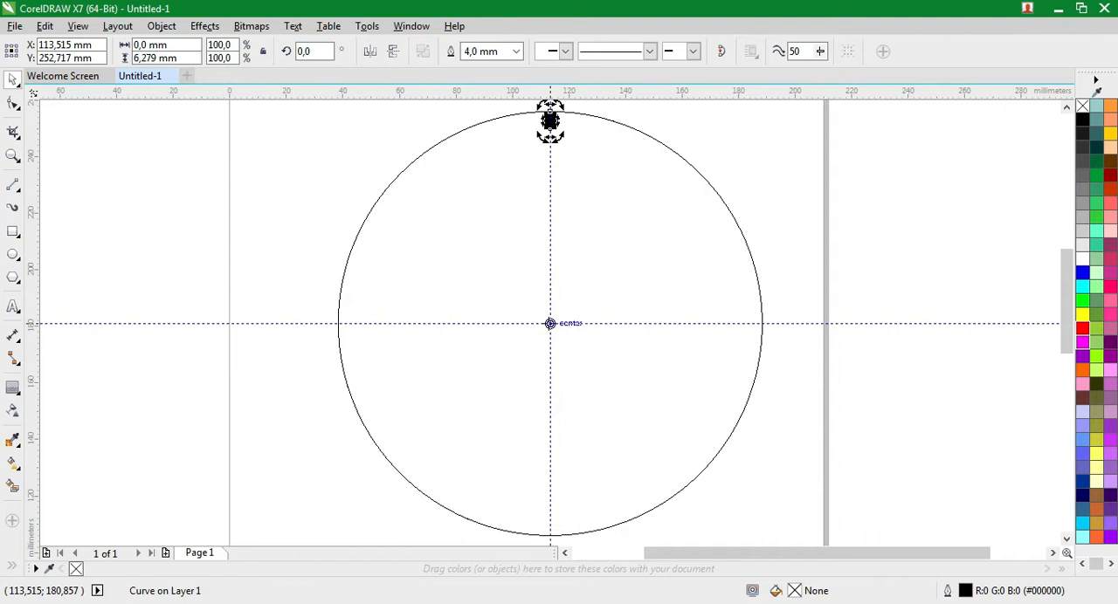
Try rotating the thick tick mark freehand about the circle's centre and undo the rotation
left_click_drag(550, 120, 416, 348)
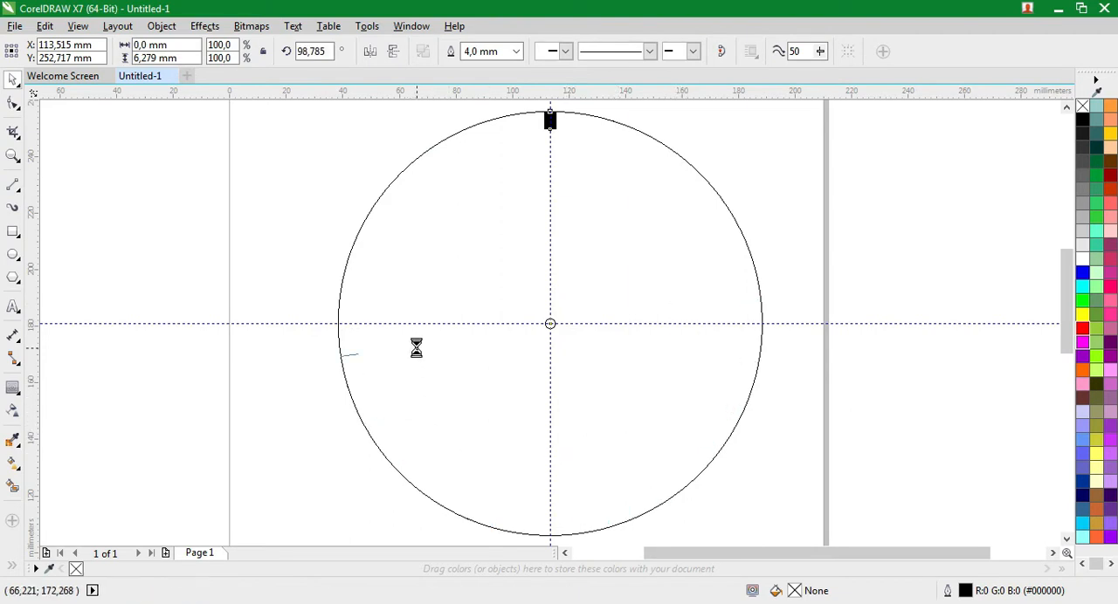
right_click(426, 339)
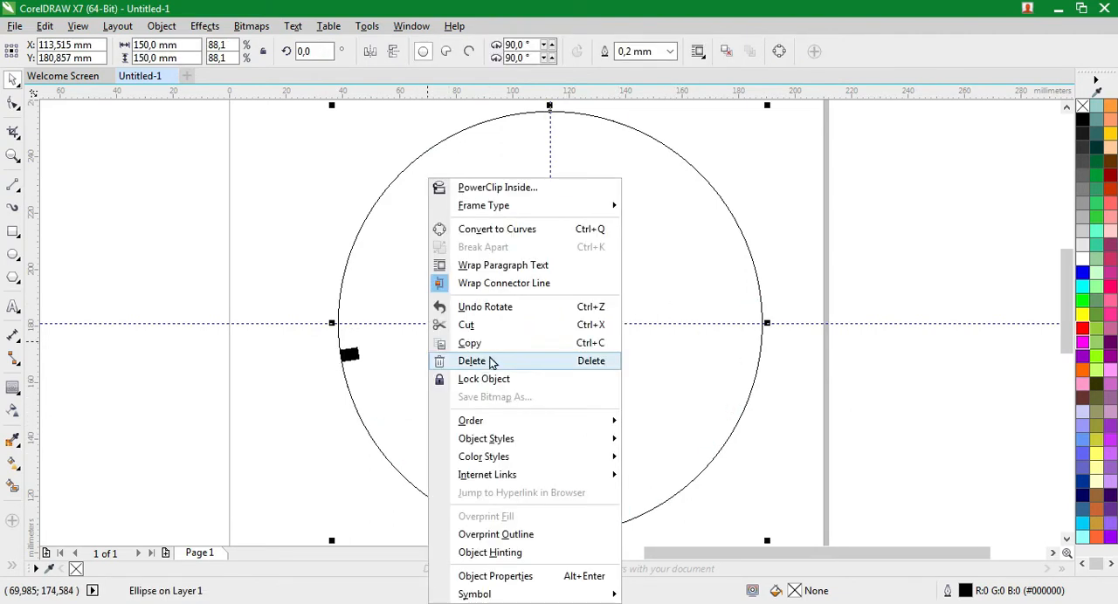
left_click(499, 303)
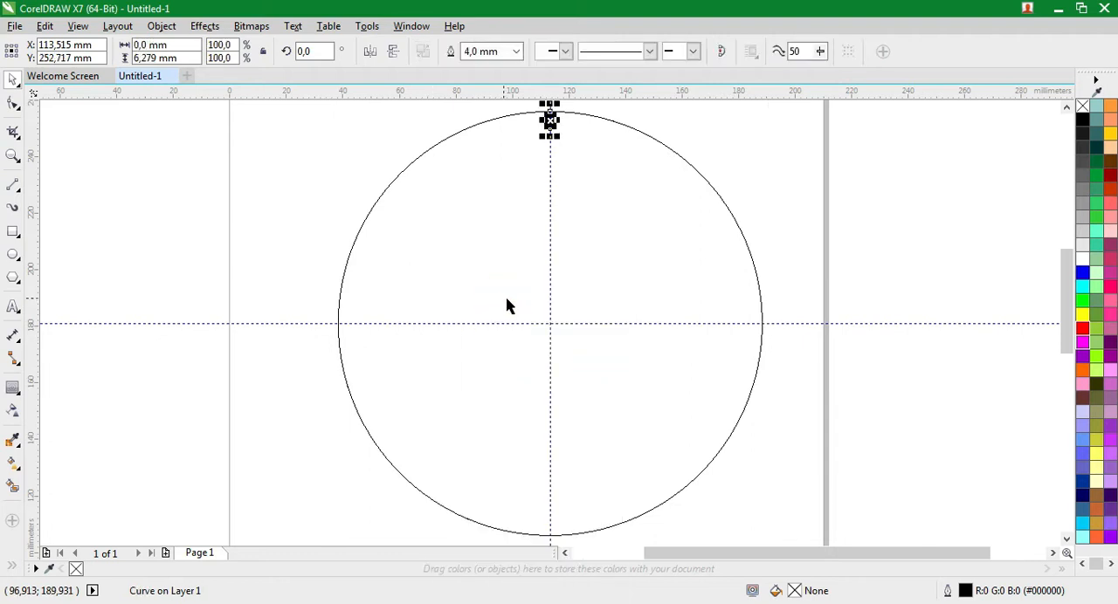
Make 11 copies of the thick tick mark rotated around the circle's centre at 30° intervals, and clear the selection
left_click(549, 120)
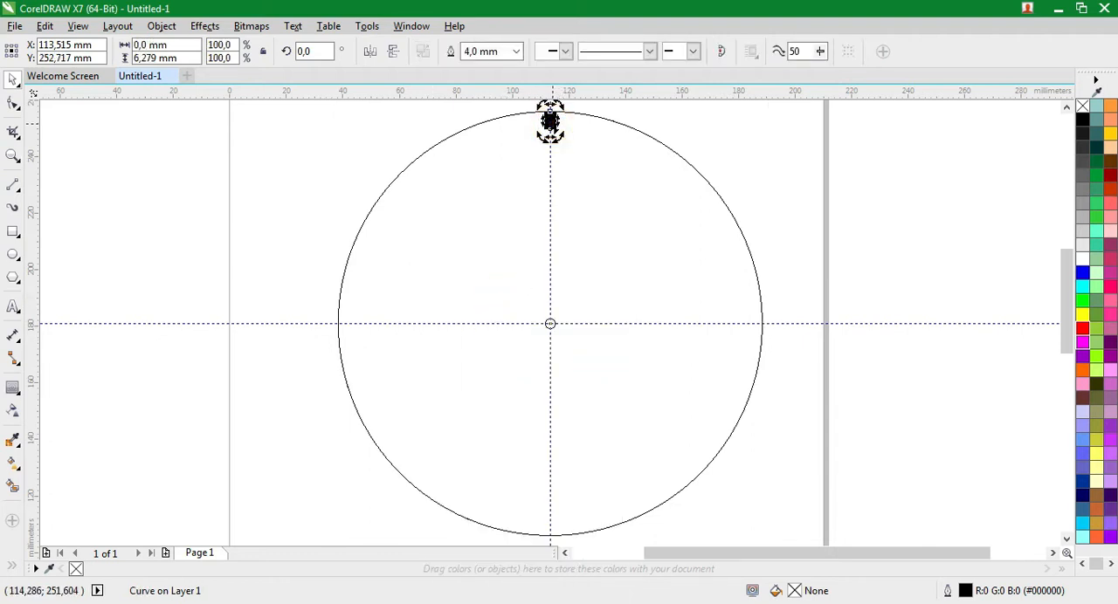
left_click(167, 27)
left_click(167, 27)
left_click(169, 28)
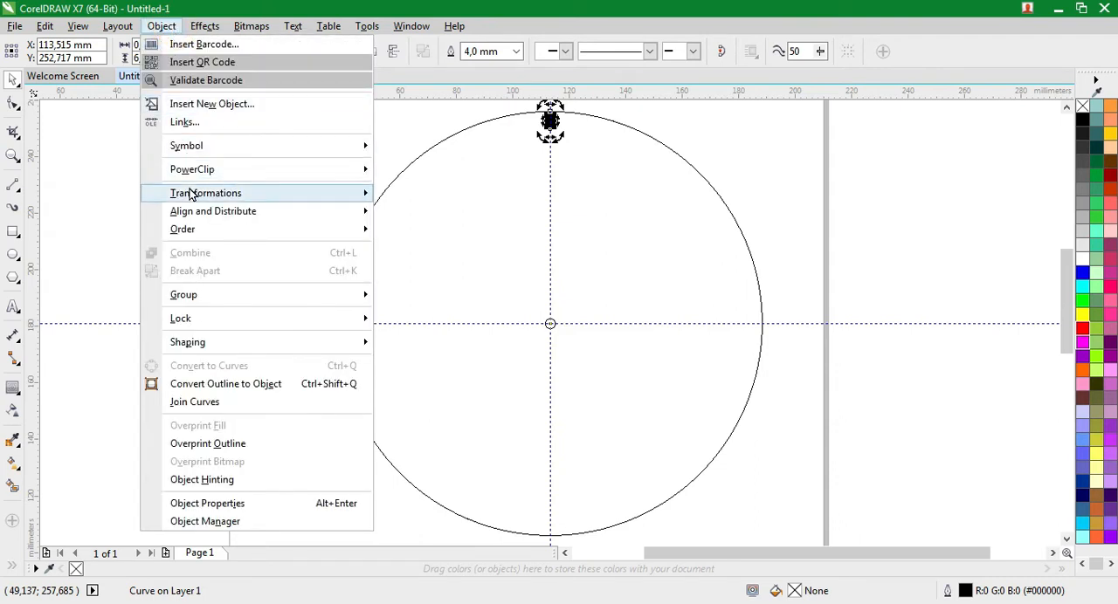
mouse_move(292, 194)
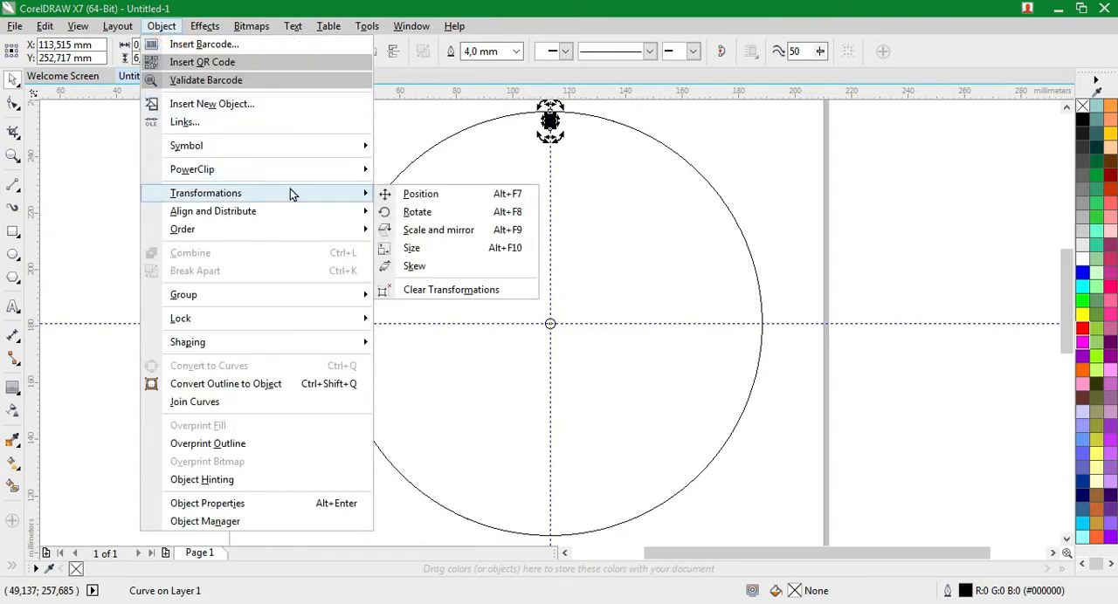
left_click(415, 212)
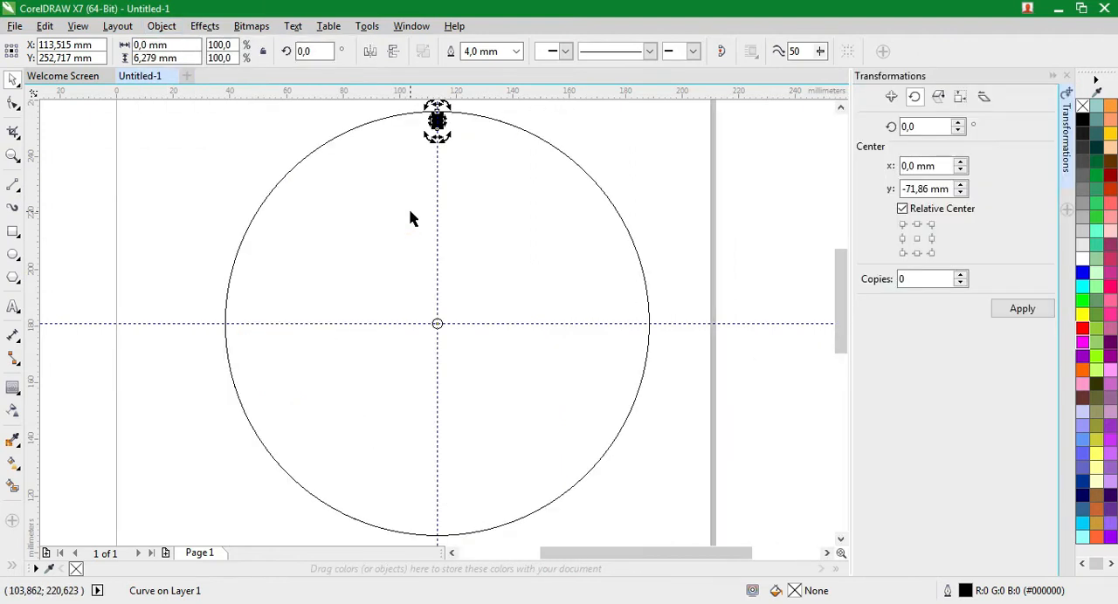
double_click(926, 126)
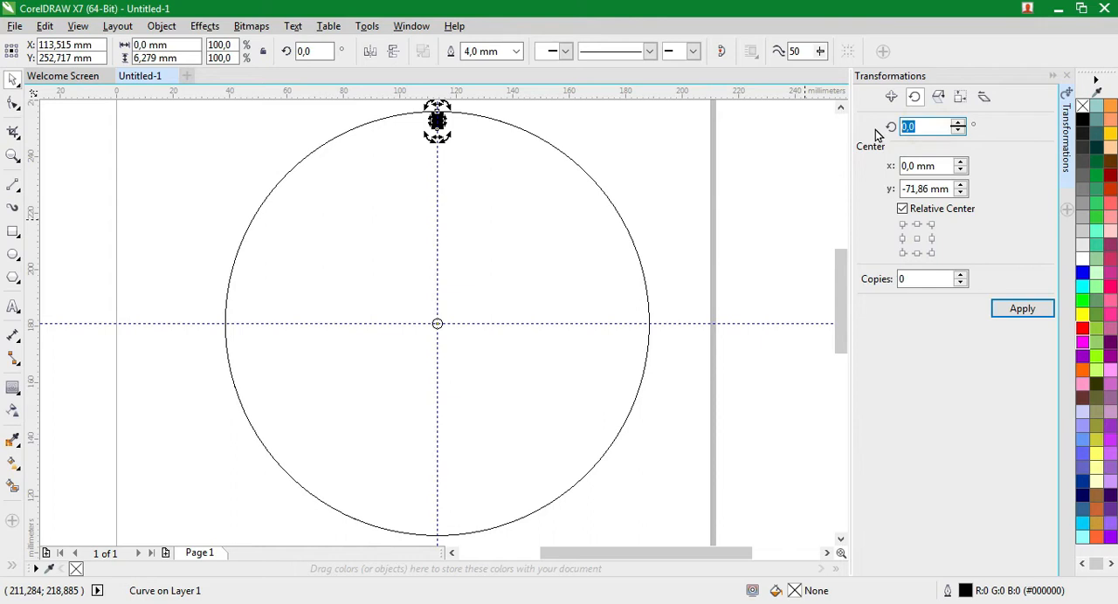
double_click(921, 278)
type("11")
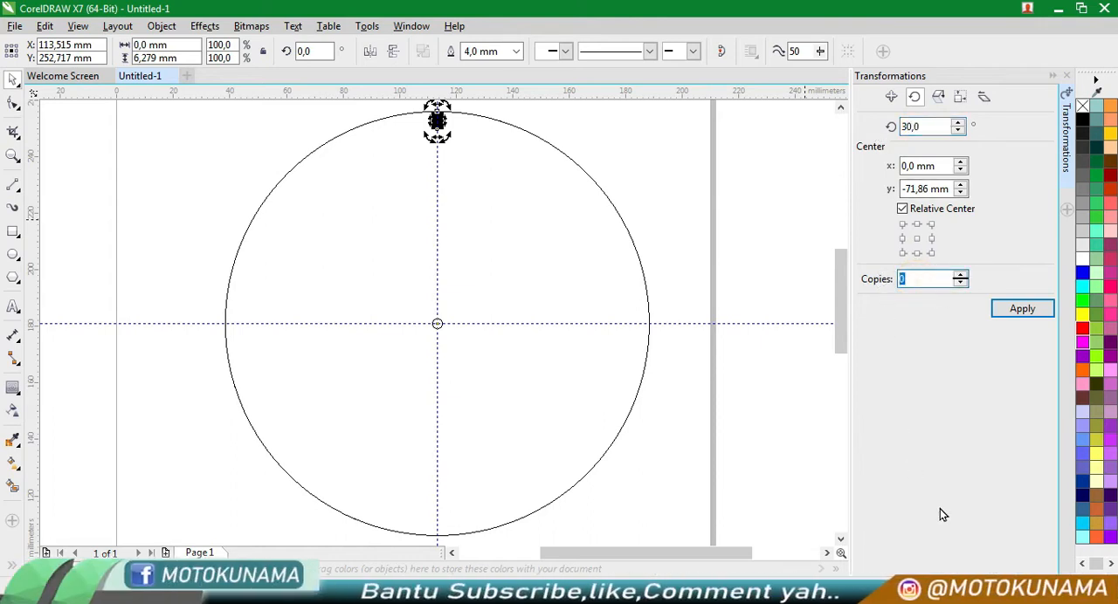
left_click(1021, 309)
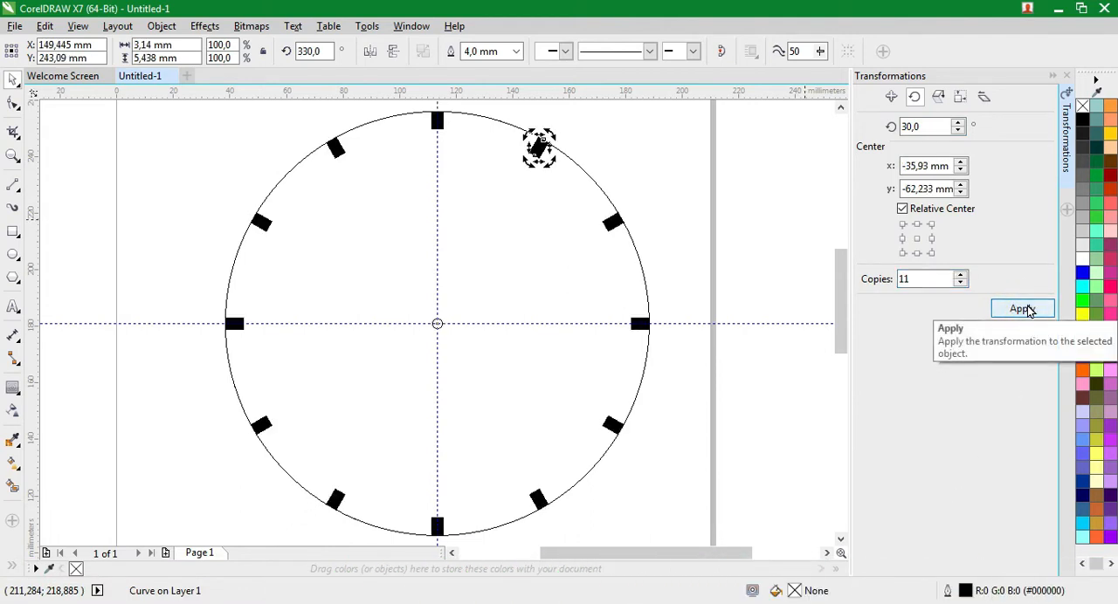
key("Escape")
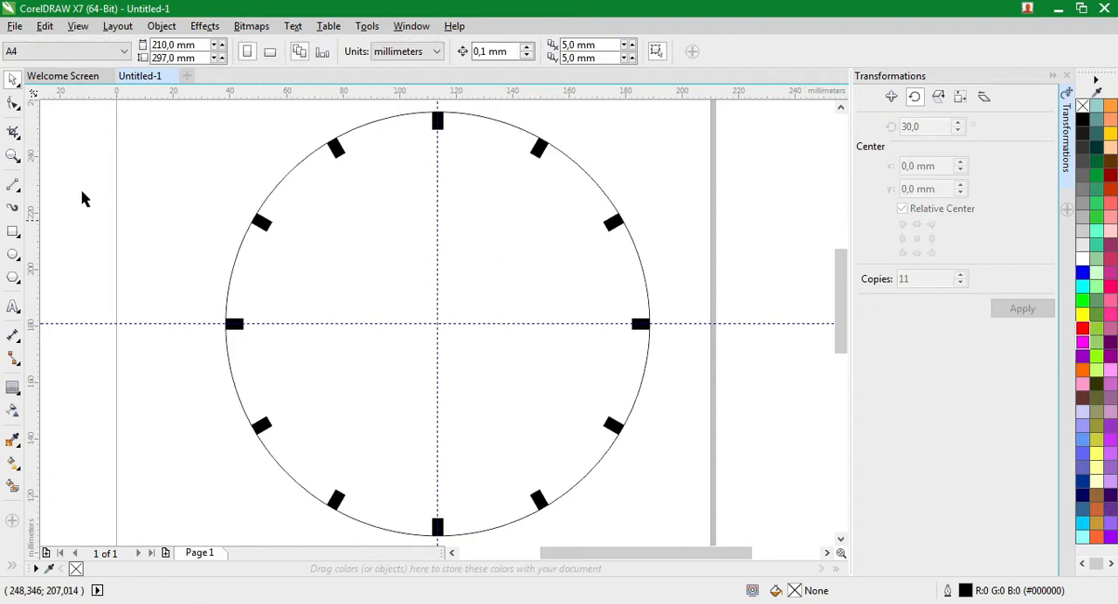
Draw a vertical two-point line about 2.9 mm long from the circle's top quadrant down over the top tick mark
left_click(14, 155)
left_click_drag(340, 109, 500, 168)
left_click_drag(396, 147, 617, 309)
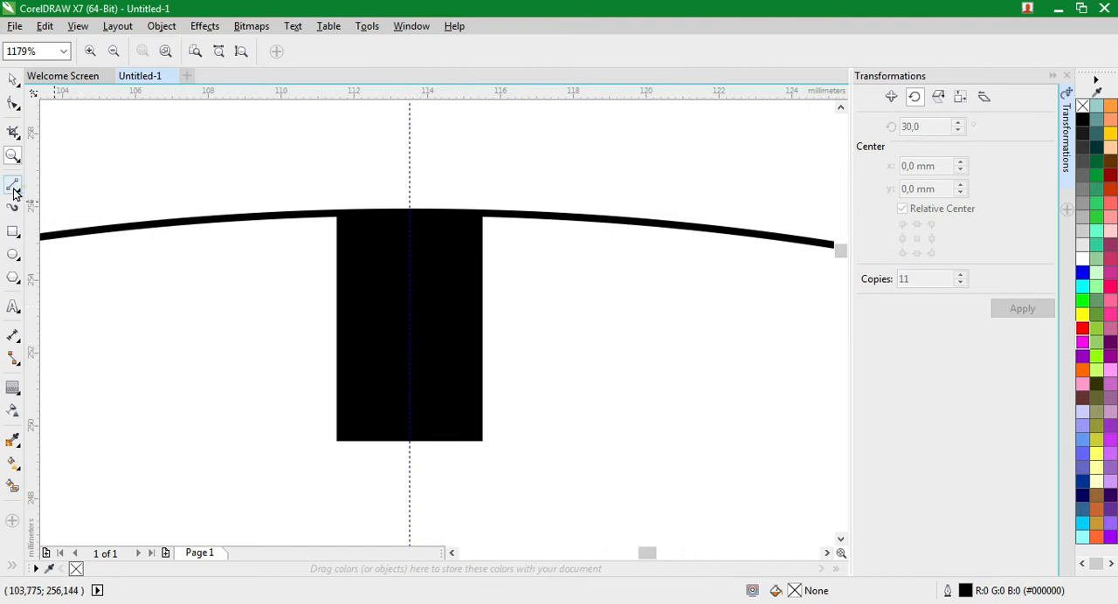
left_click(13, 186)
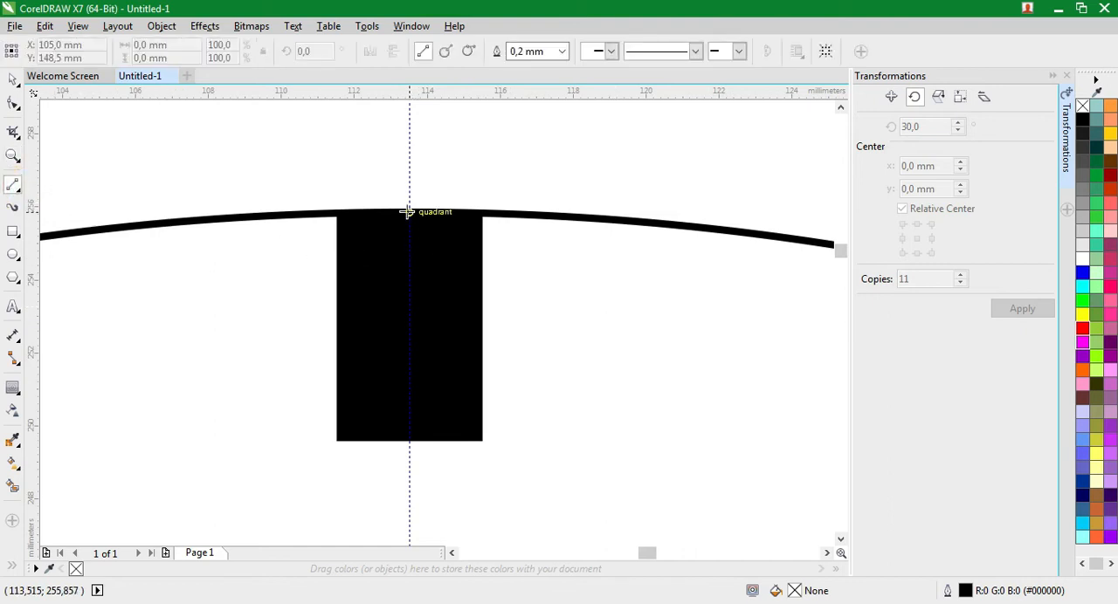
left_click_drag(409, 212, 407, 316)
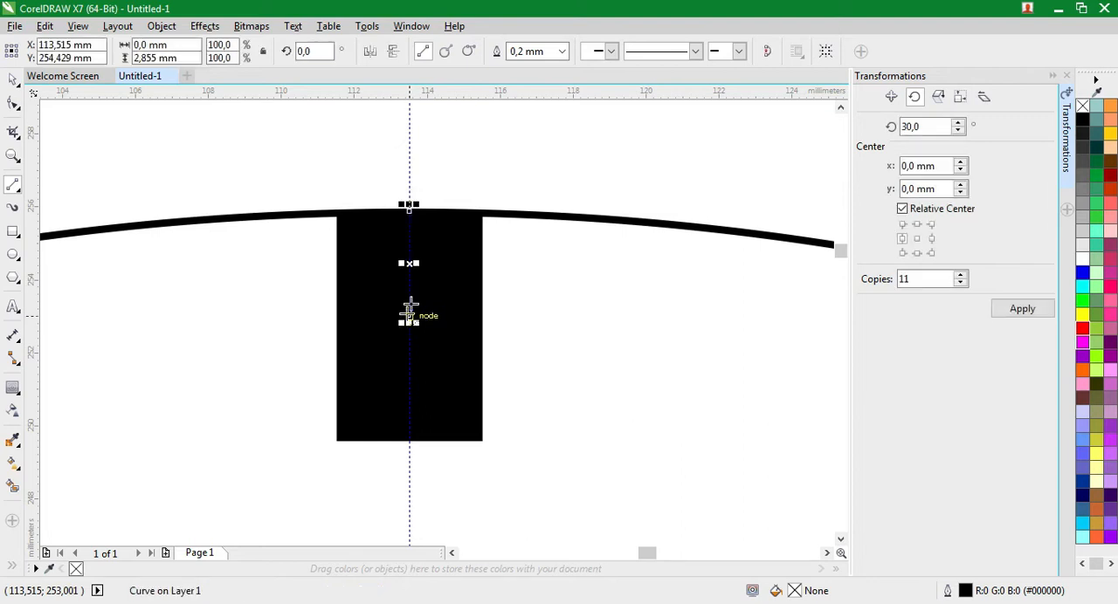
Give the new short line a 2.0 mm outline width and a 30% Black outline colour
left_click(562, 52)
left_click(531, 178)
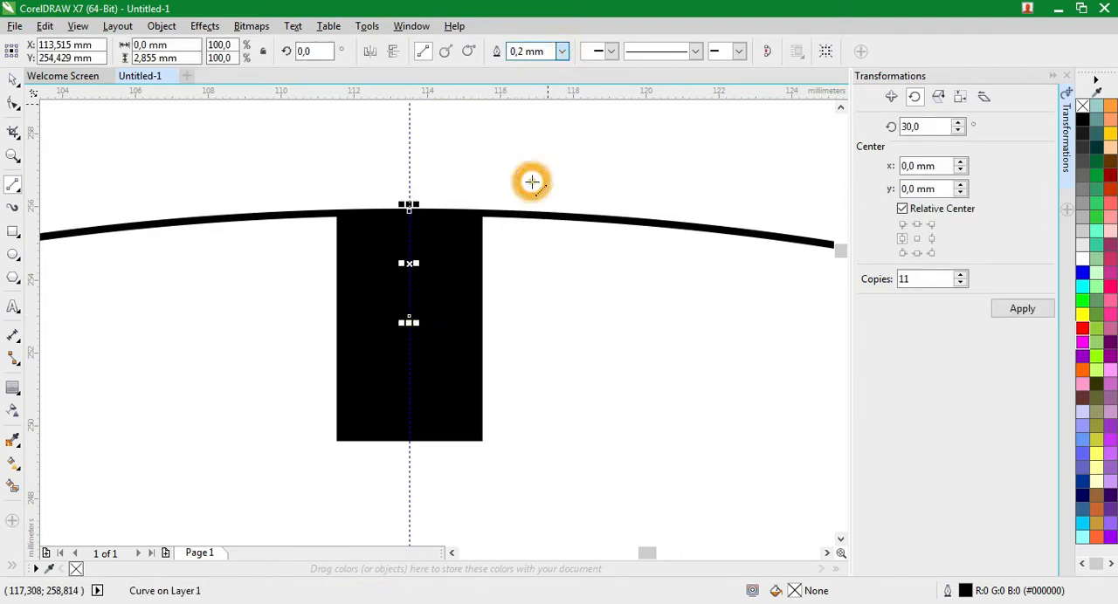
right_click(1088, 220)
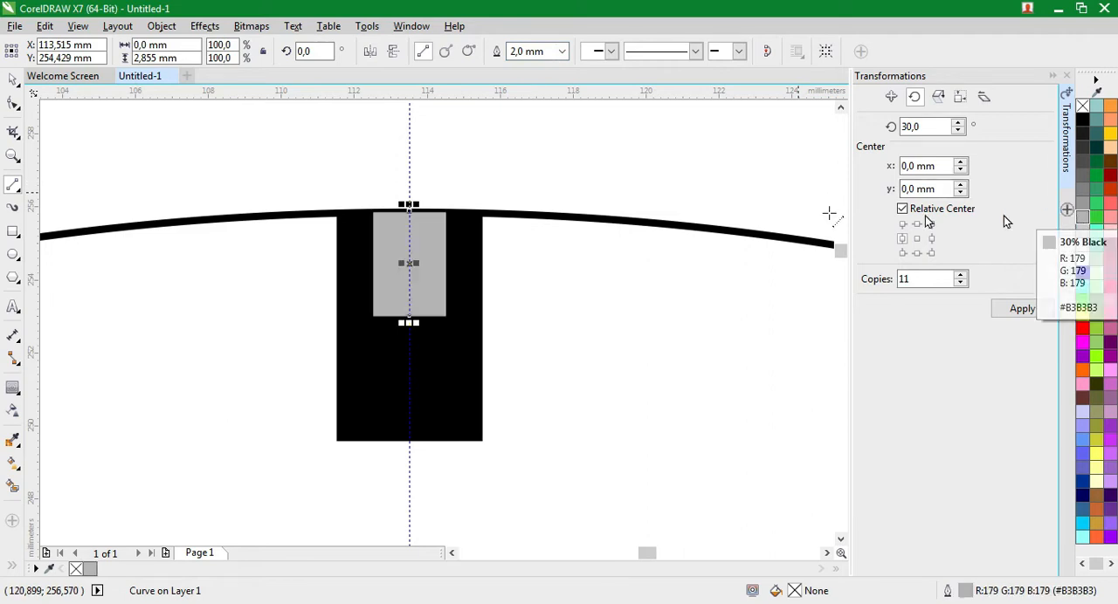
Select the small grey tick mark at the top of the dial and move its rotation centre to the circle's centre
left_click(9, 80)
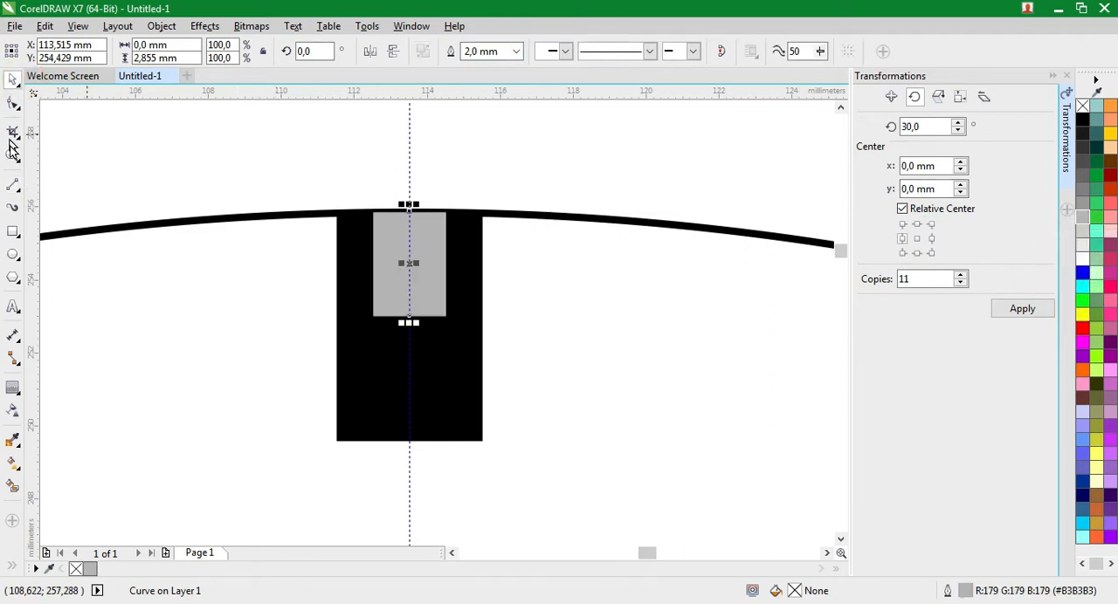
double_click(407, 262)
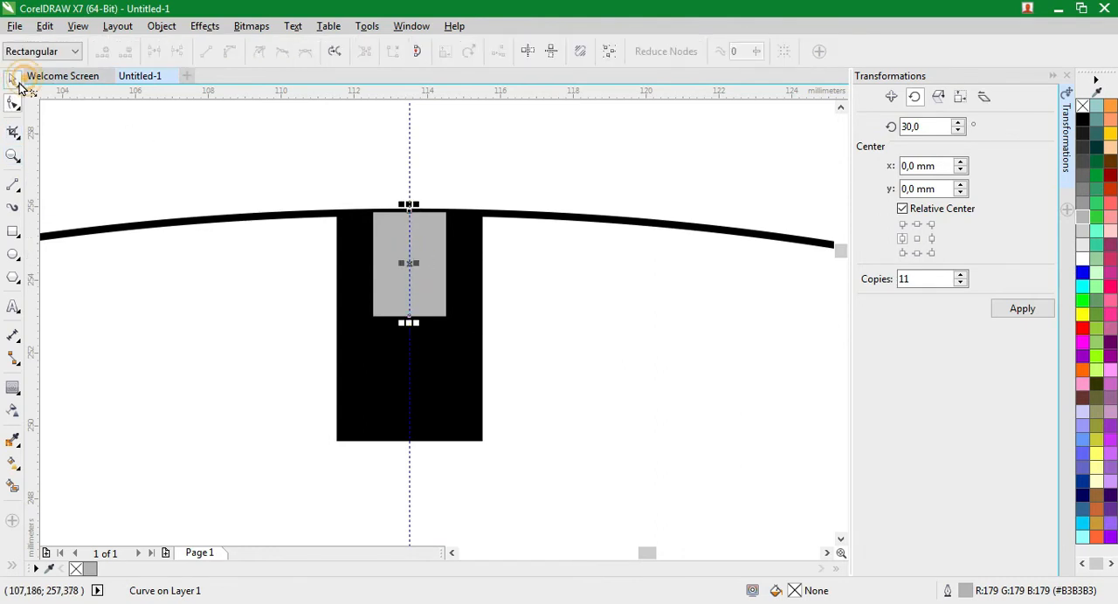
left_click(16, 81)
left_click(402, 245)
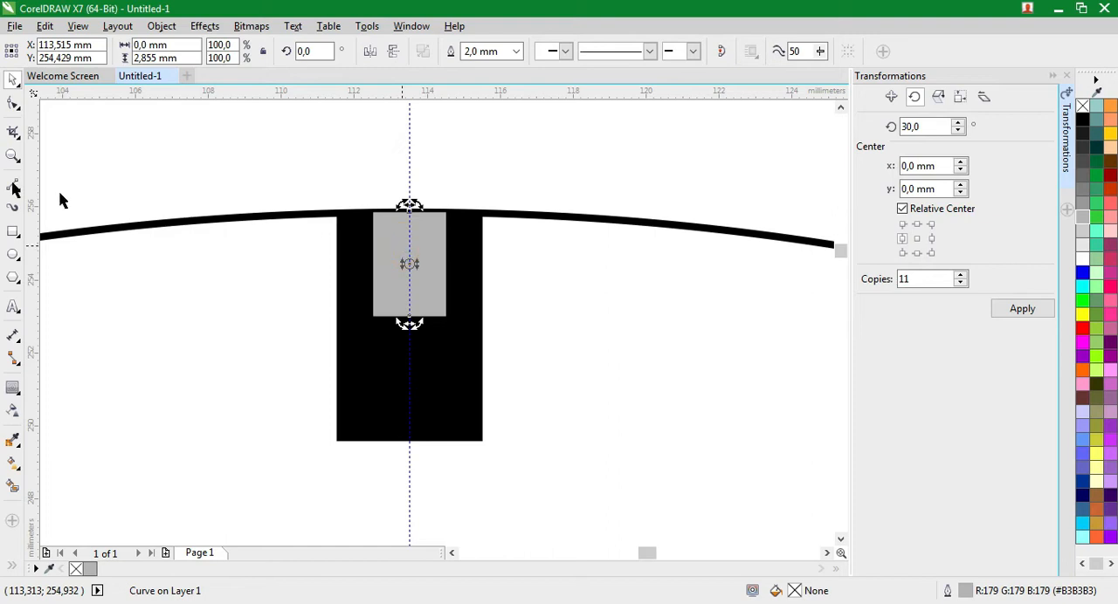
left_click(13, 155)
right_click(169, 213)
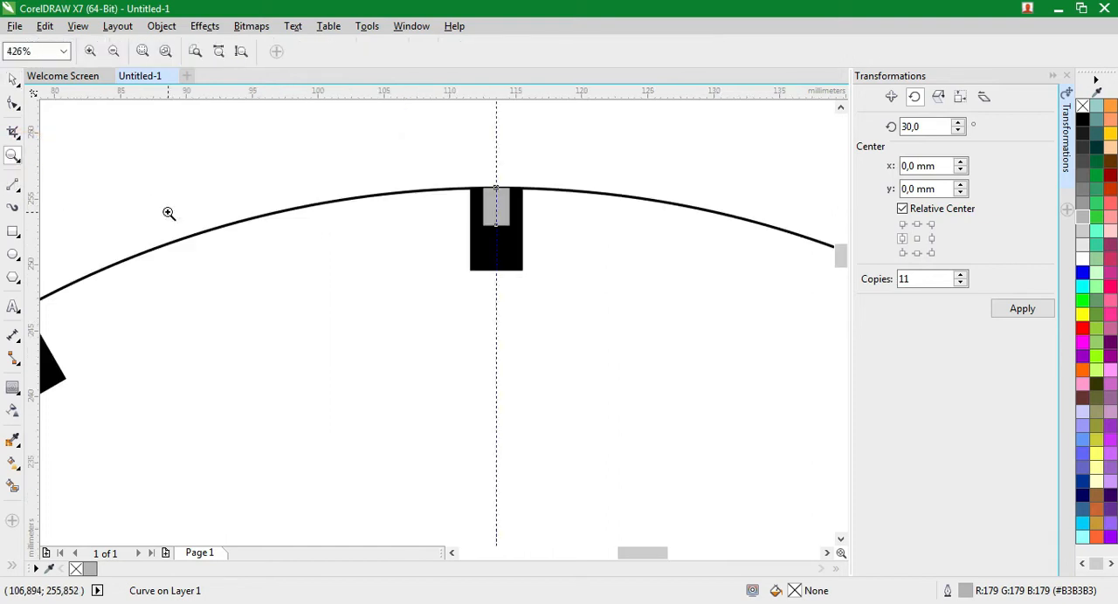
key("F4")
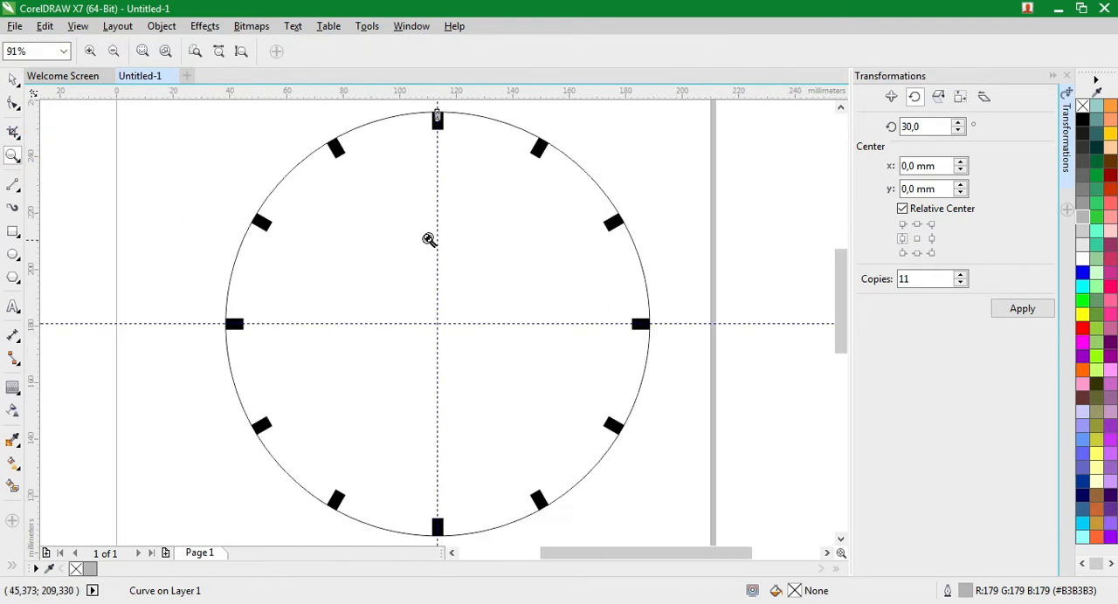
left_click(12, 80)
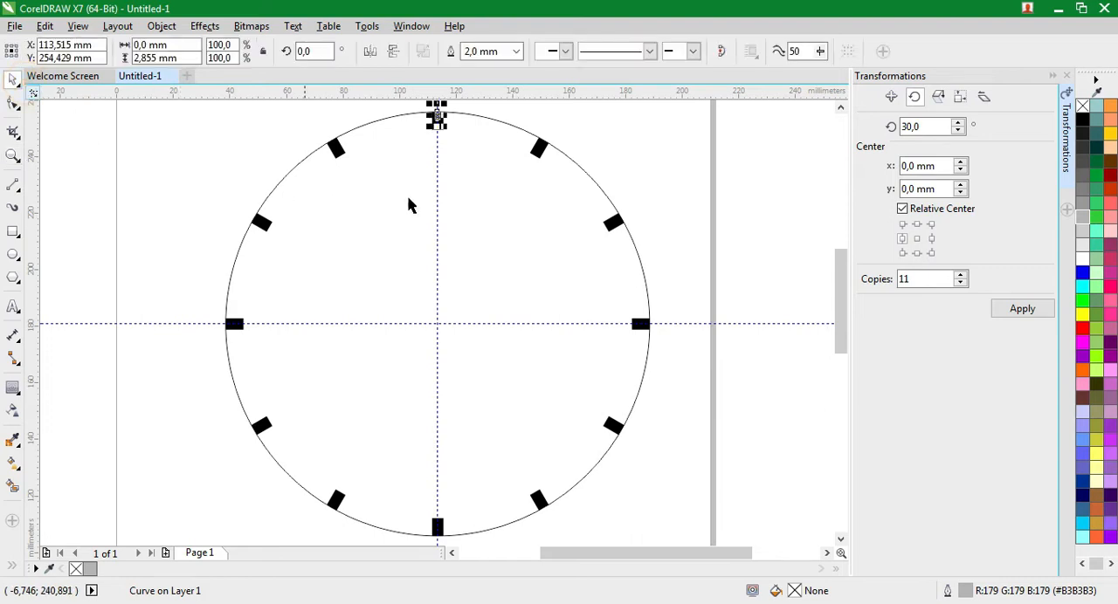
left_click(458, 118)
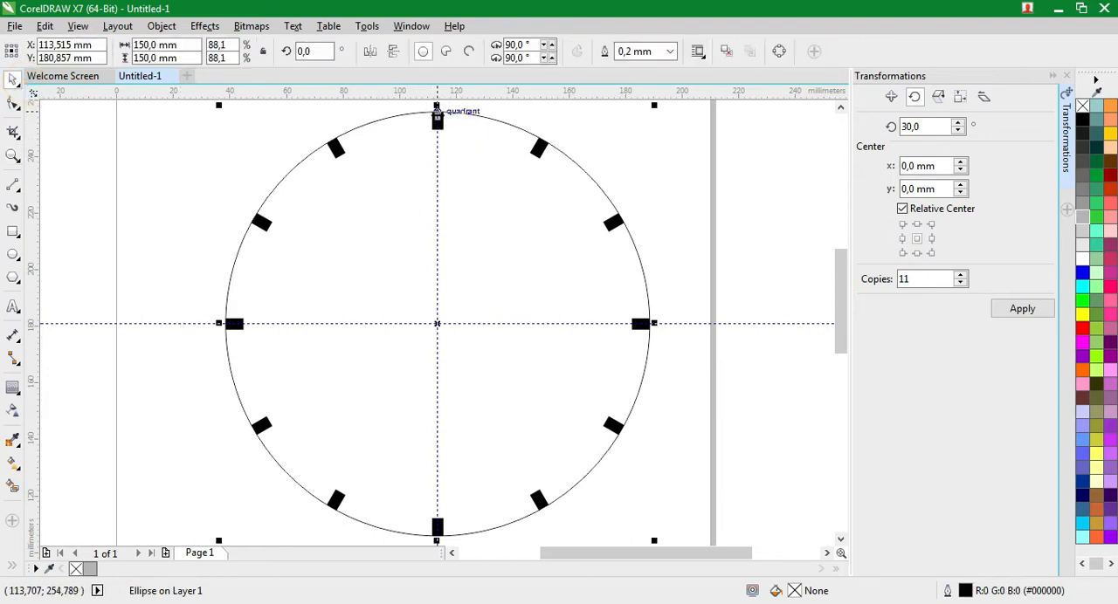
left_click(562, 120)
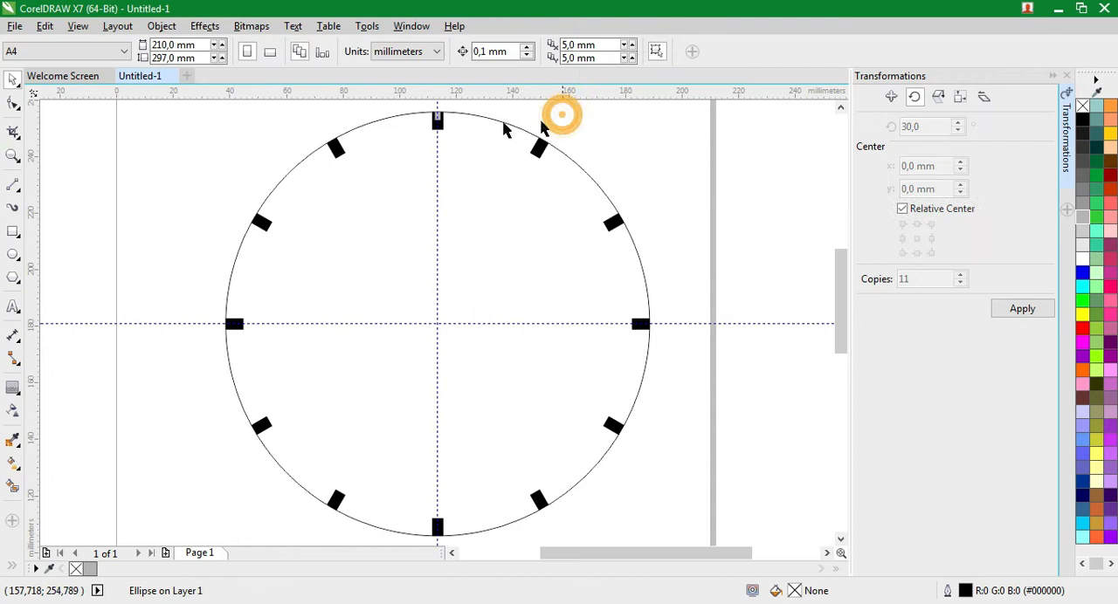
left_click(438, 121)
left_click(438, 119)
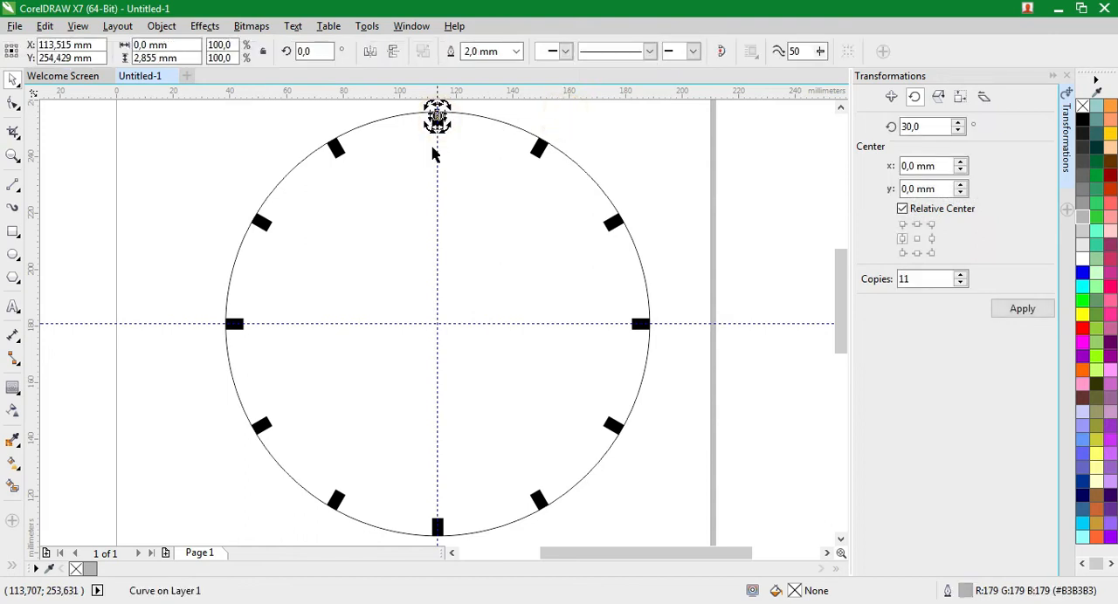
left_click_drag(437, 117, 438, 181)
left_click_drag(438, 310, 438, 324)
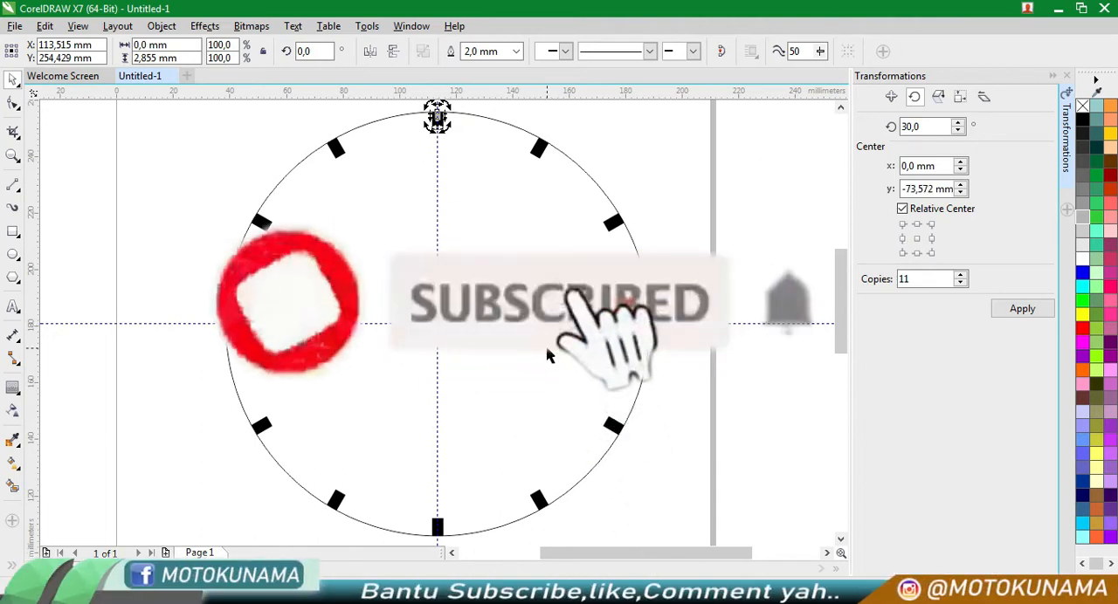
Make 60 copies of the grey tick mark rotated around the circle's centre at 6° intervals, and clear the selection
double_click(926, 127)
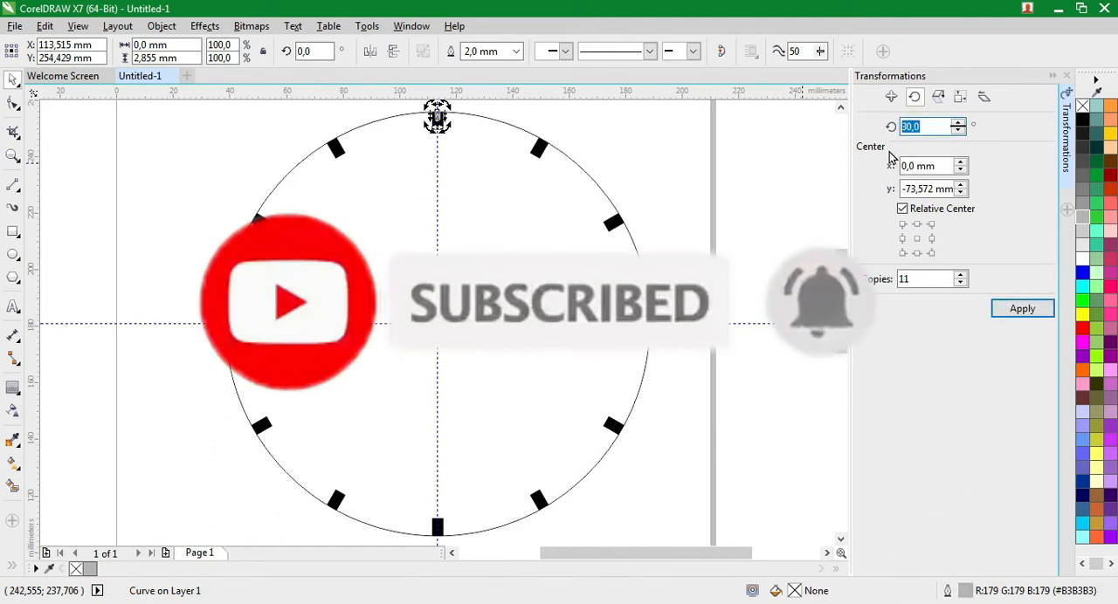
type("6")
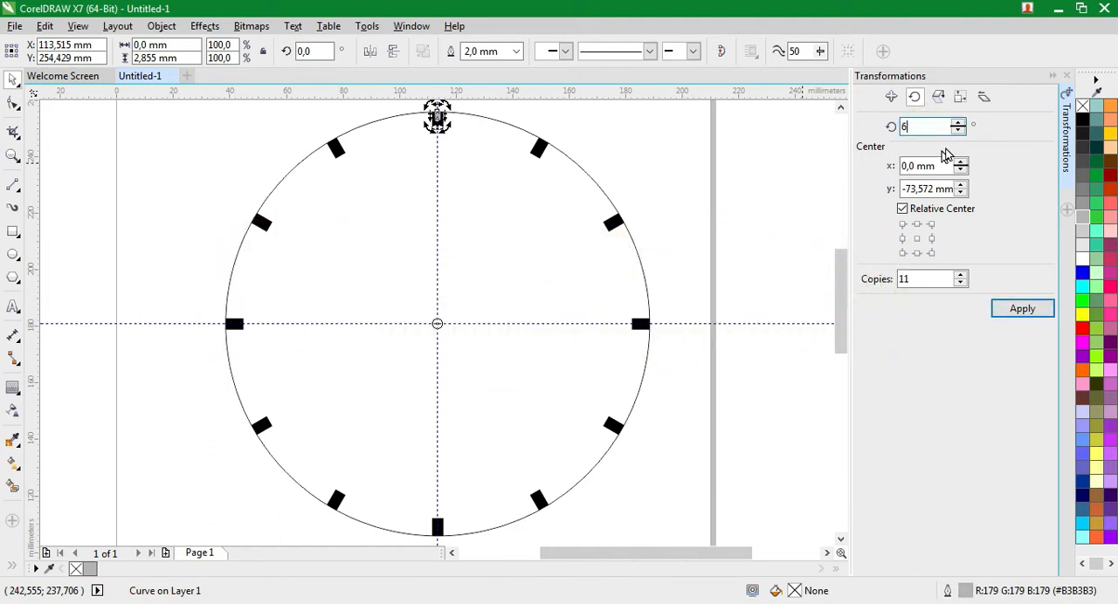
double_click(917, 279)
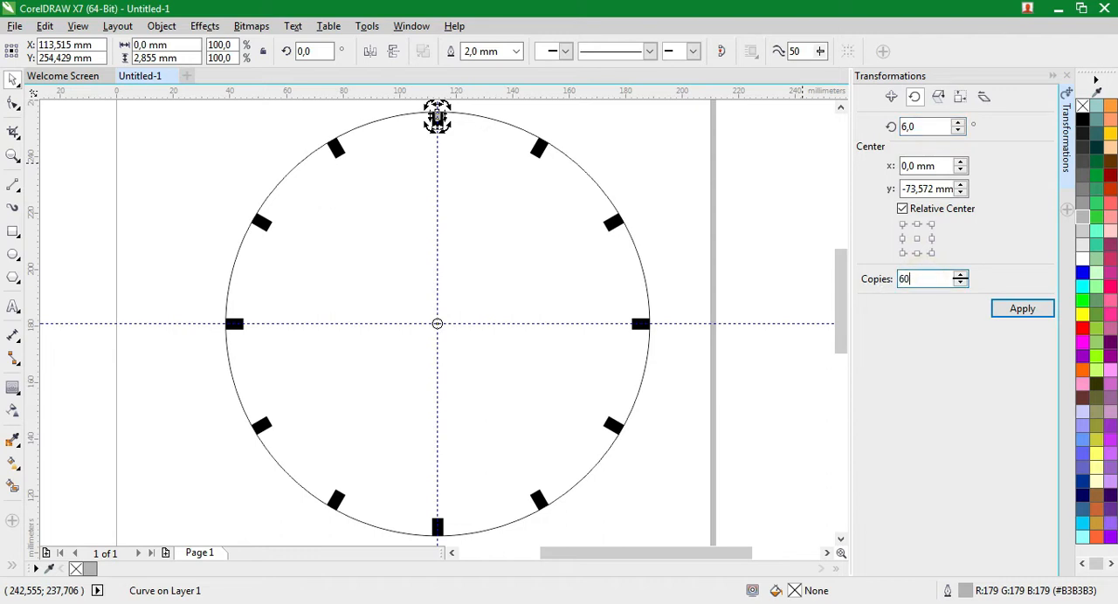
left_click(1046, 316)
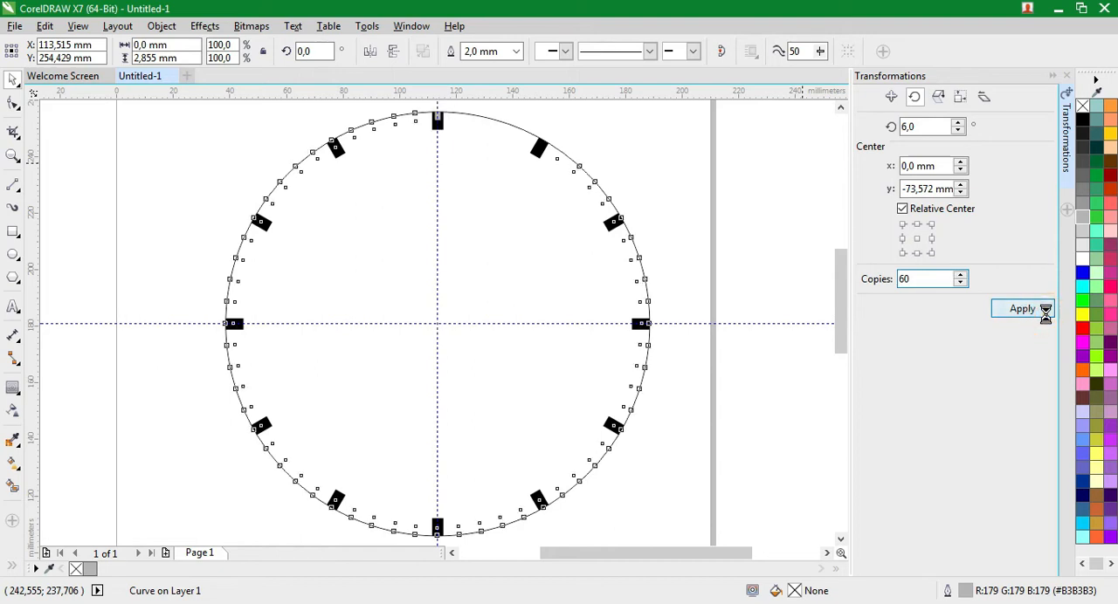
left_click(695, 248)
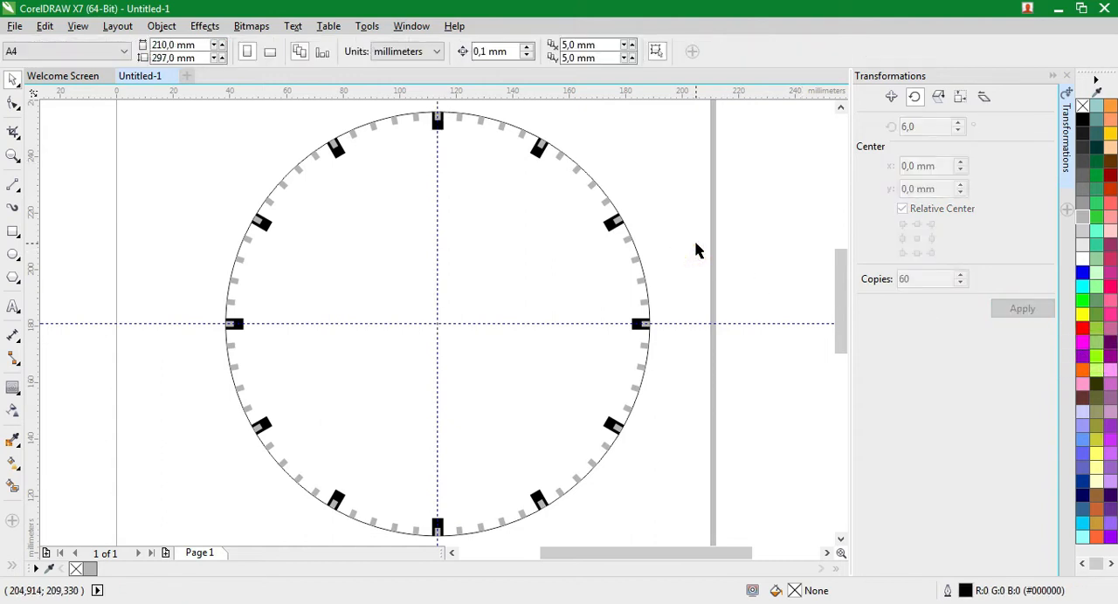
Add the artistic text 12 in 24 pt Arial just below the circle's top tick mark
left_click(15, 310)
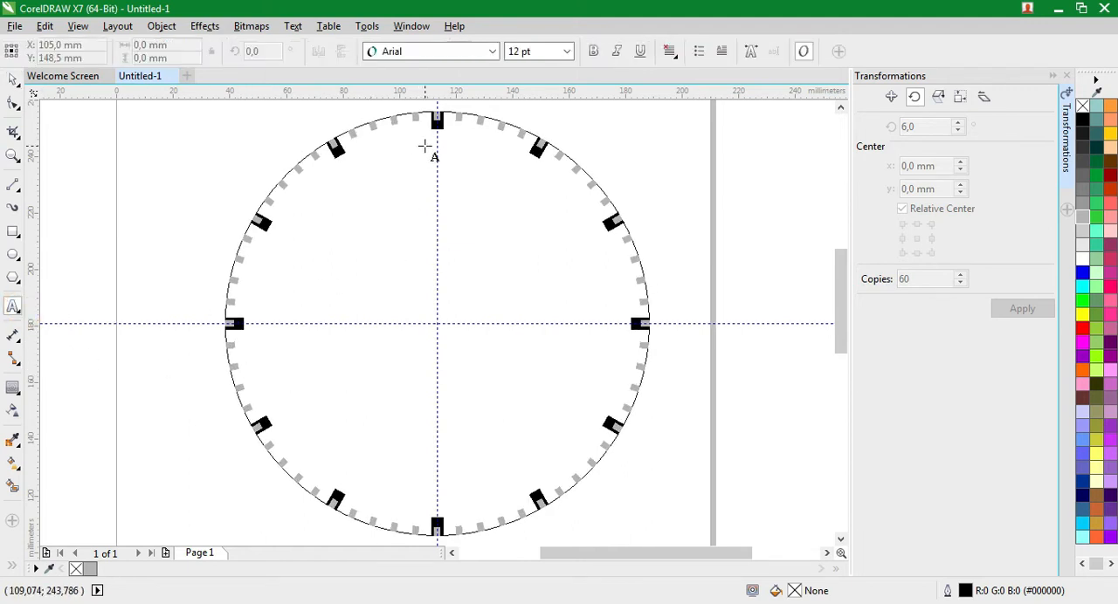
left_click(425, 144)
type("12")
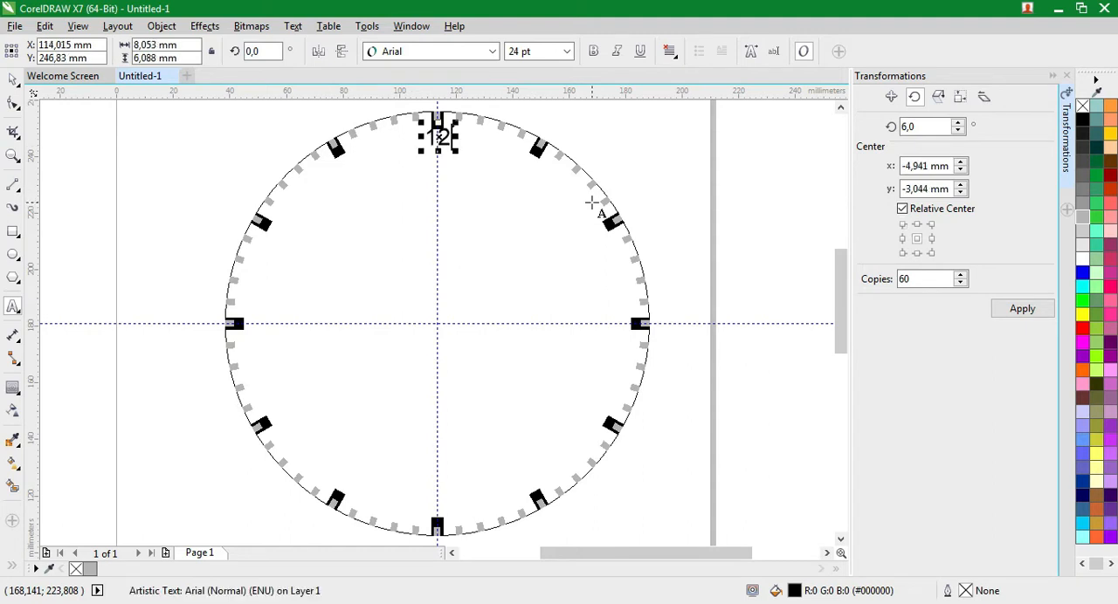
Make the 12 numeral bold and set its text alignment to Center
left_click(603, 59)
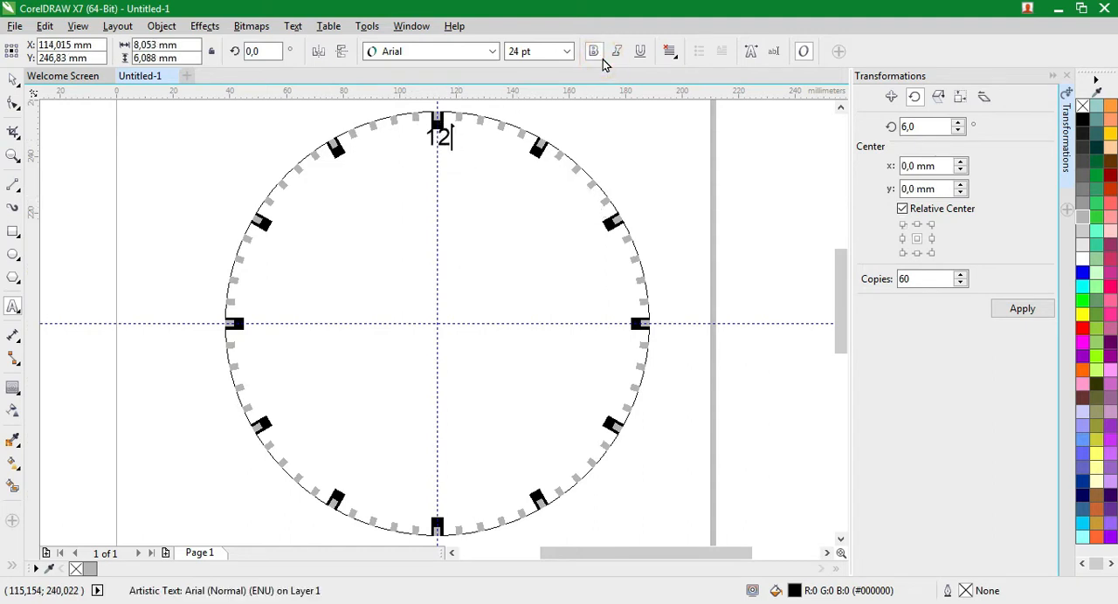
double_click(445, 142)
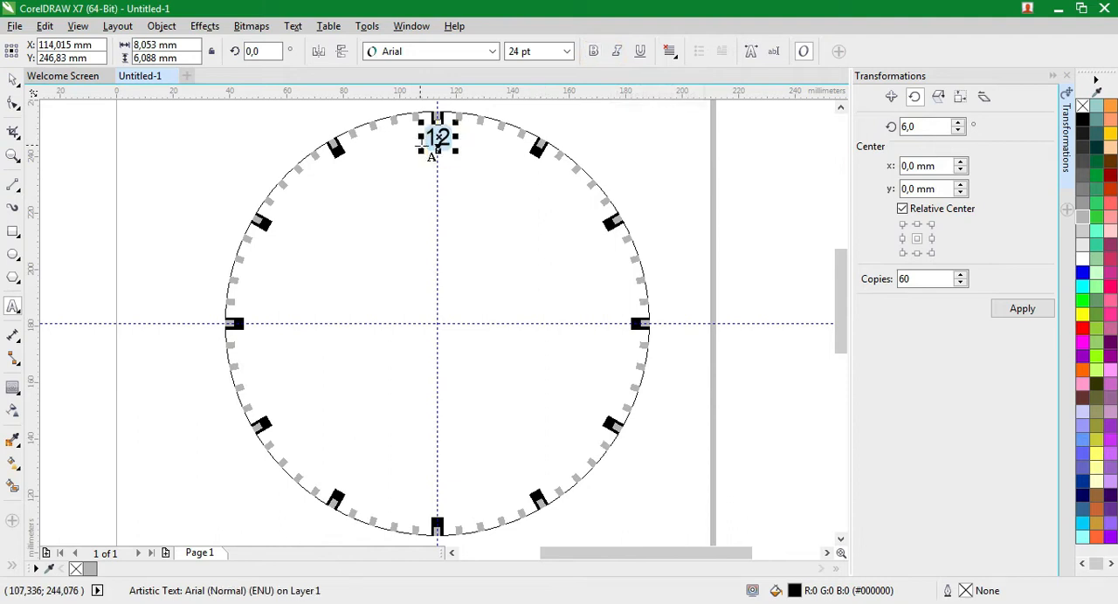
left_click(594, 54)
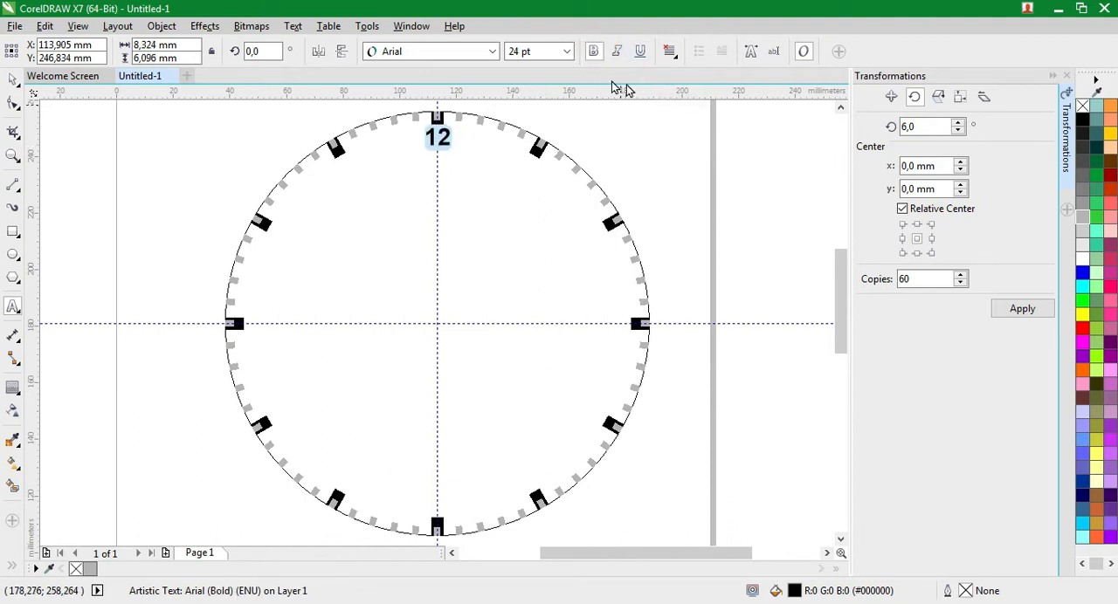
left_click(679, 56)
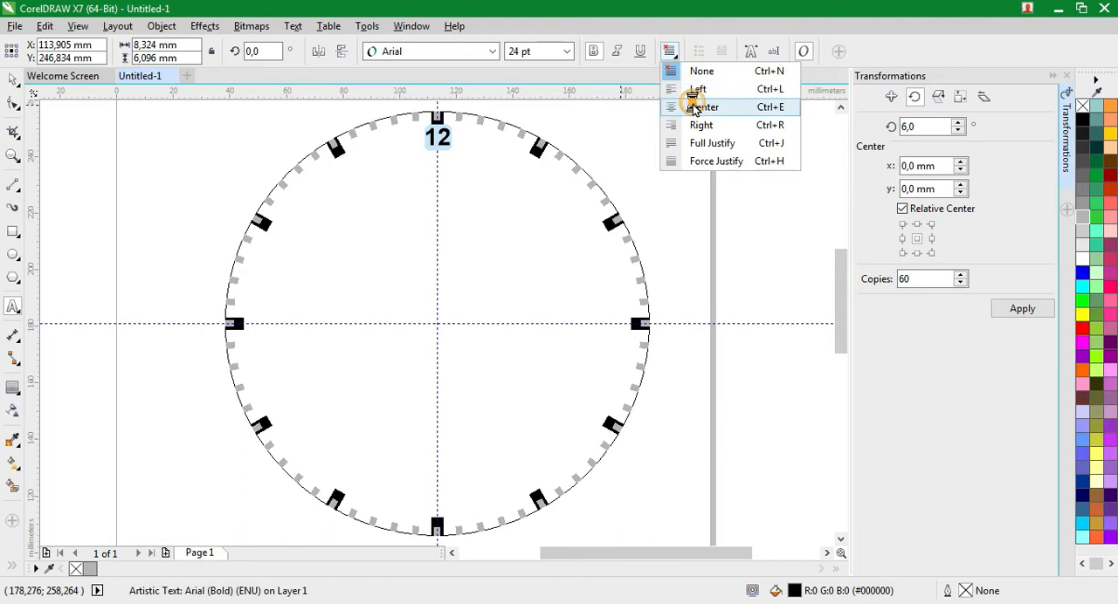
left_click(700, 105)
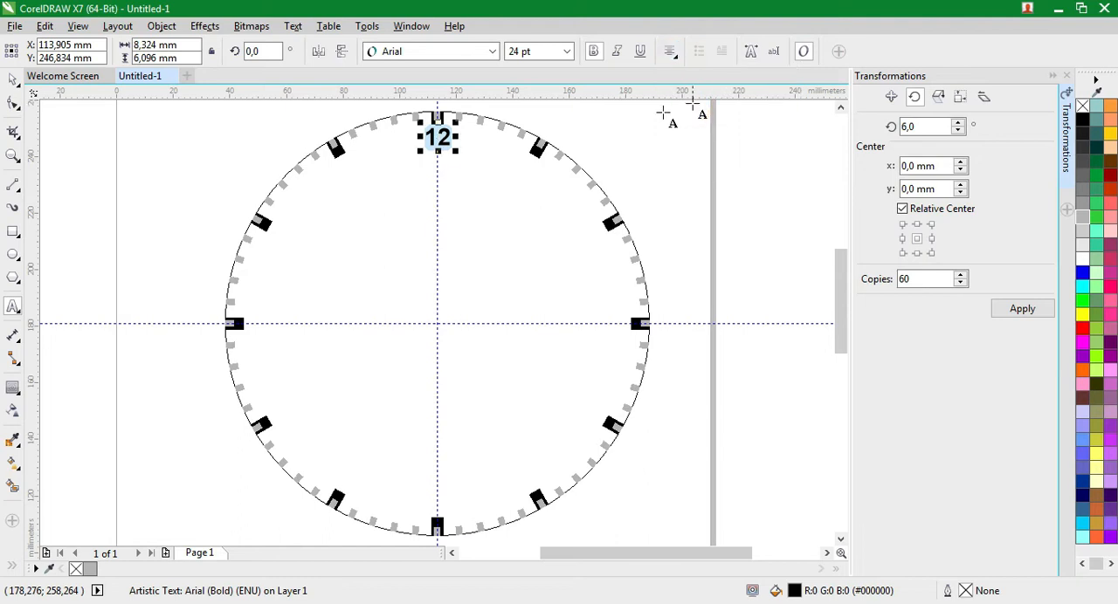
Move the 12 below the top tick mark, centred on the vertical guideline at about X 113.4 mm, Y 245.2 mm
left_click(13, 156)
left_click_drag(390, 118, 463, 163)
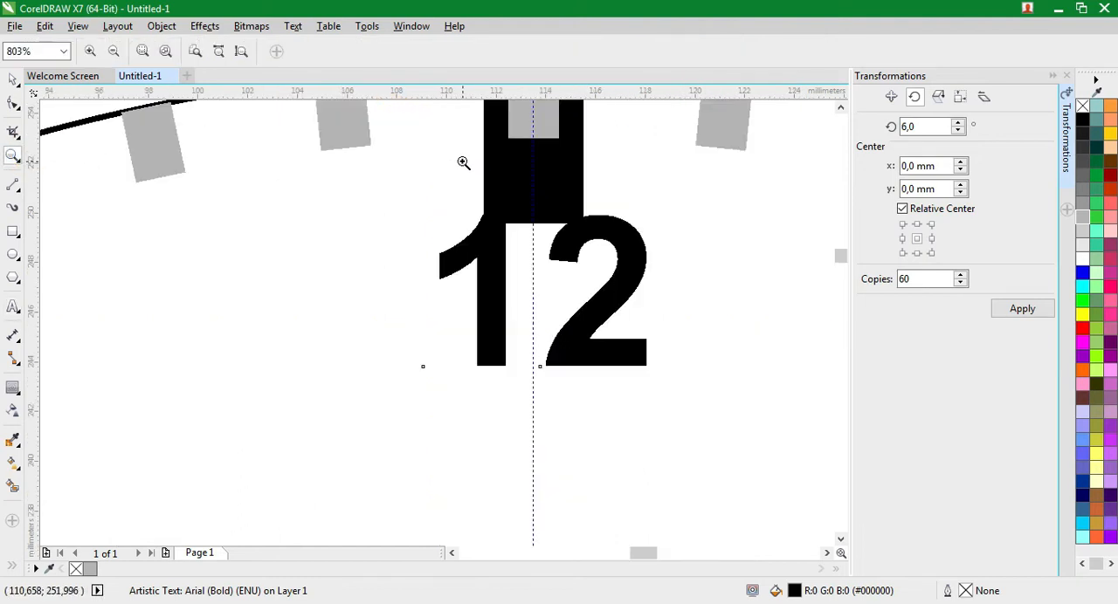
left_click(11, 87)
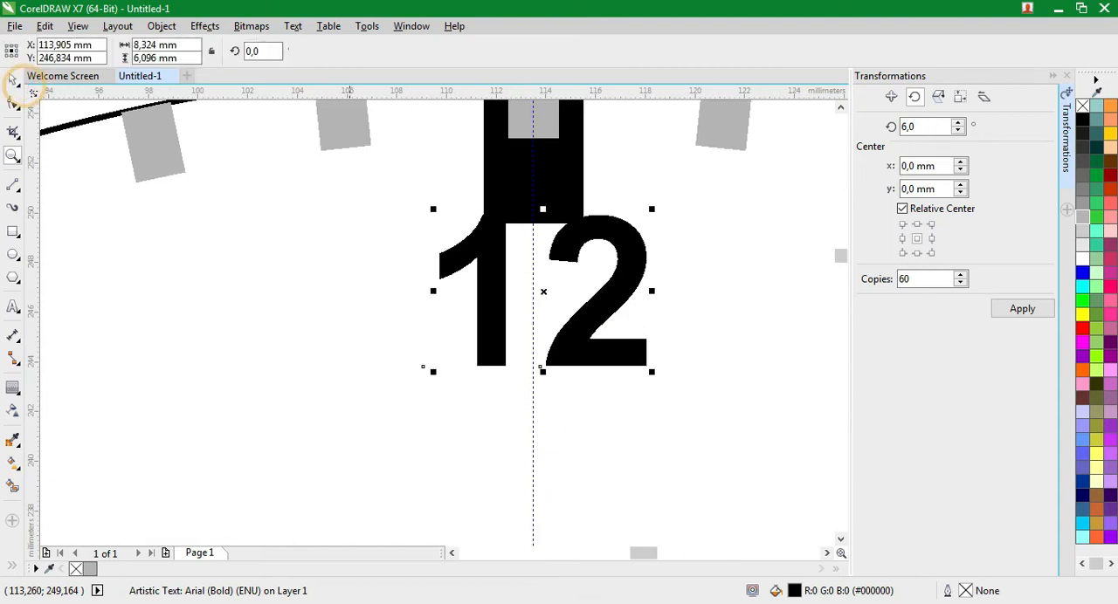
left_click_drag(422, 367, 533, 408)
left_click_drag(580, 362, 580, 361)
left_click_drag(533, 408, 530, 409)
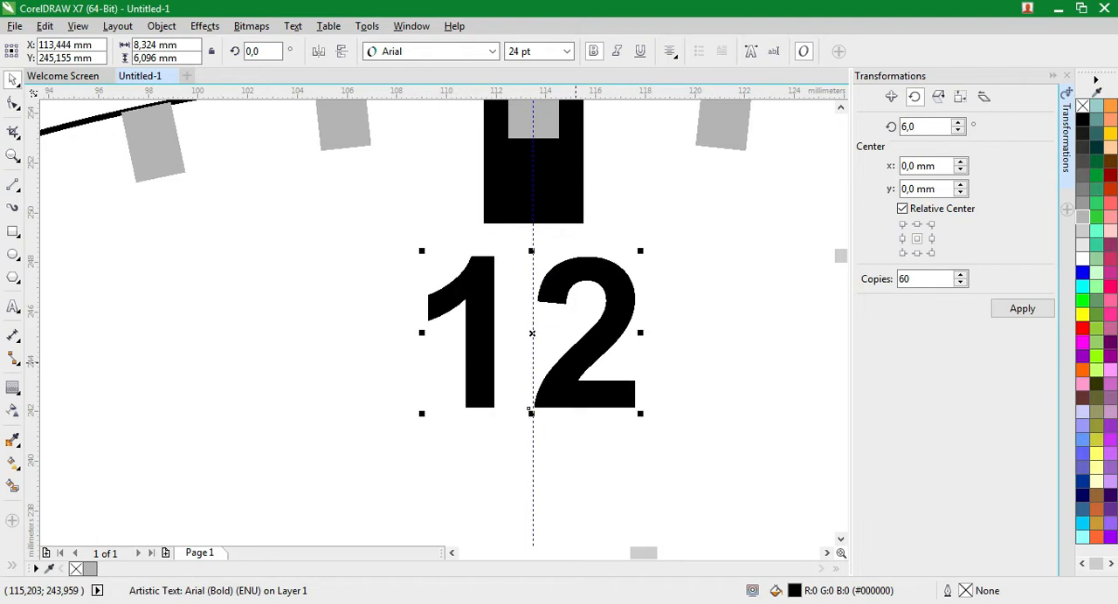
left_click(576, 362)
Move the 12 numeral's rotation centre to the circle's centre where the guidelines cross
left_click(13, 155)
key("F4")
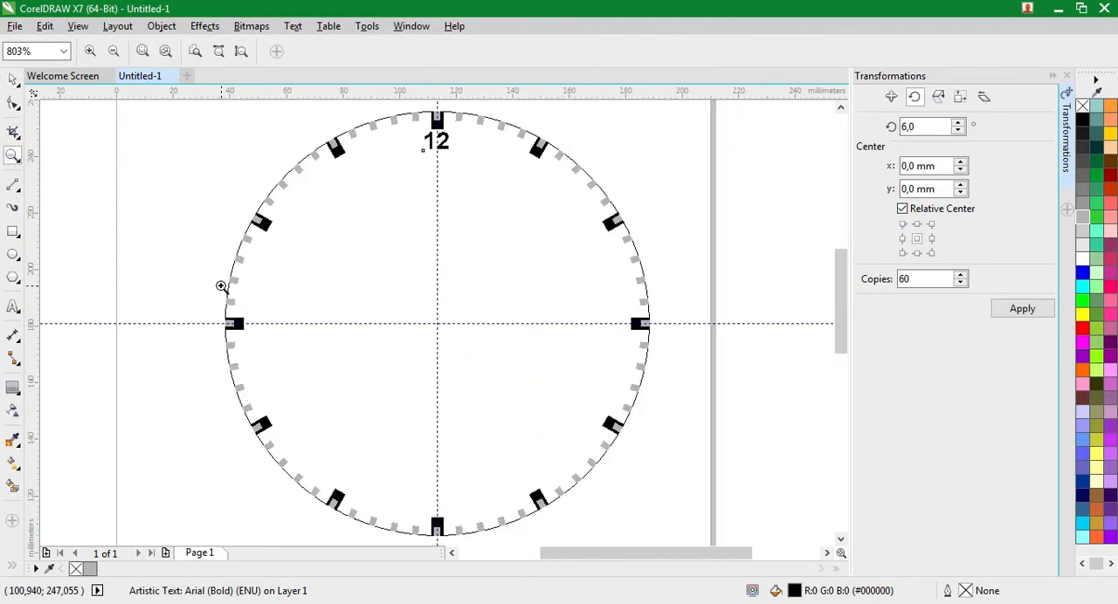
left_click(14, 79)
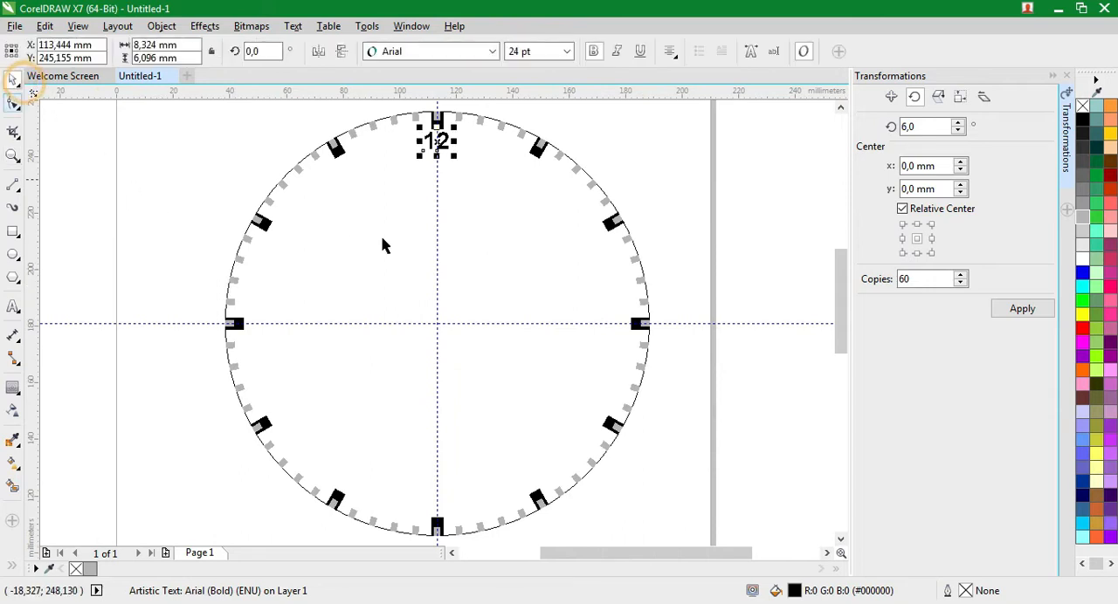
left_click(438, 151)
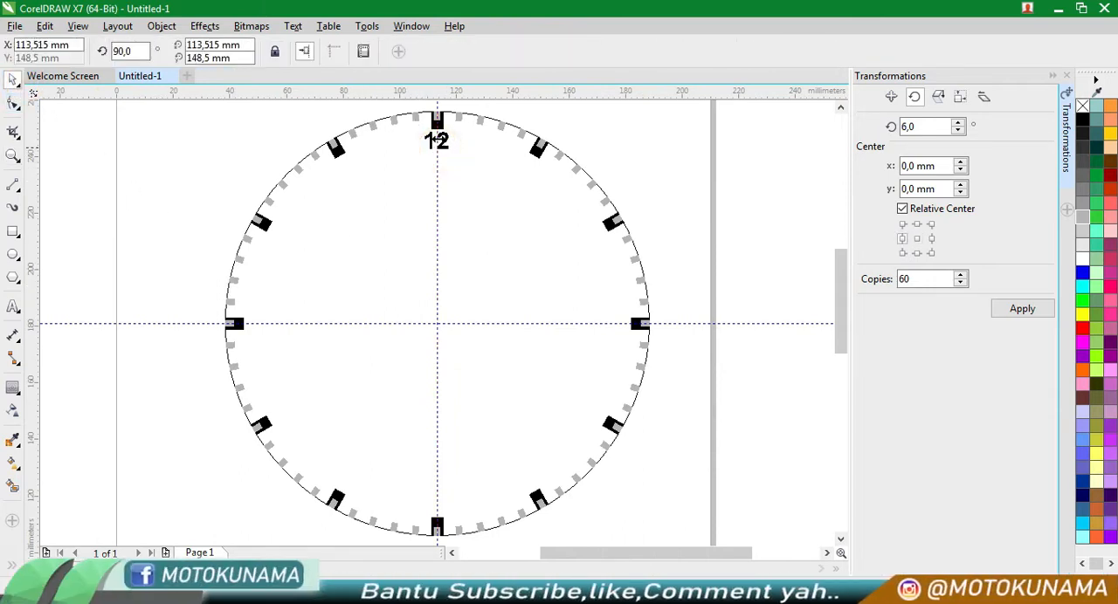
left_click(439, 147)
left_click(439, 148)
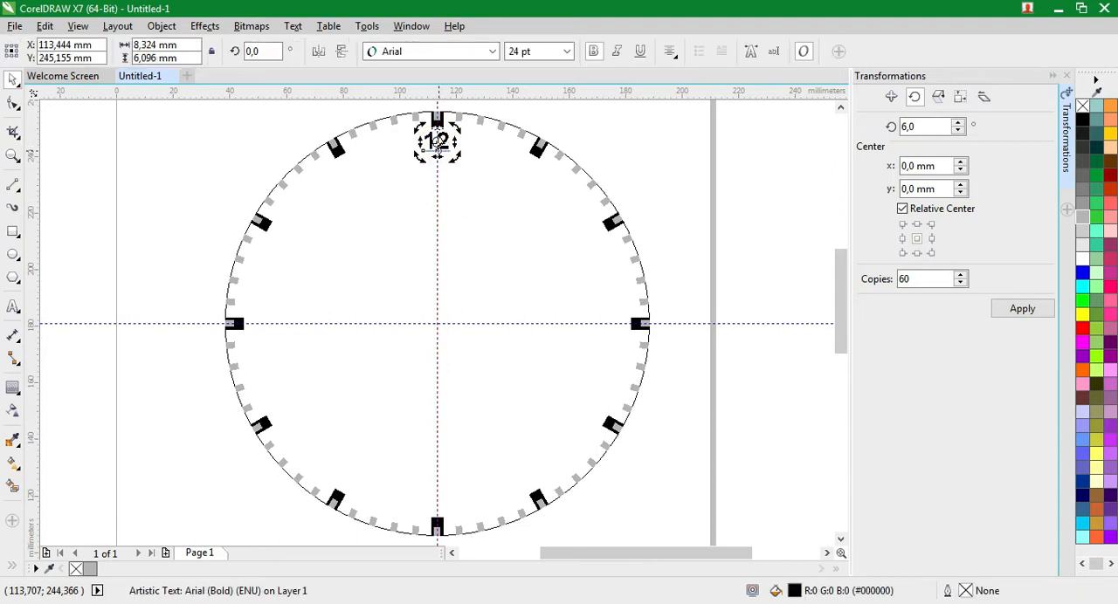
left_click_drag(436, 146, 435, 206)
left_click_drag(441, 309, 437, 324)
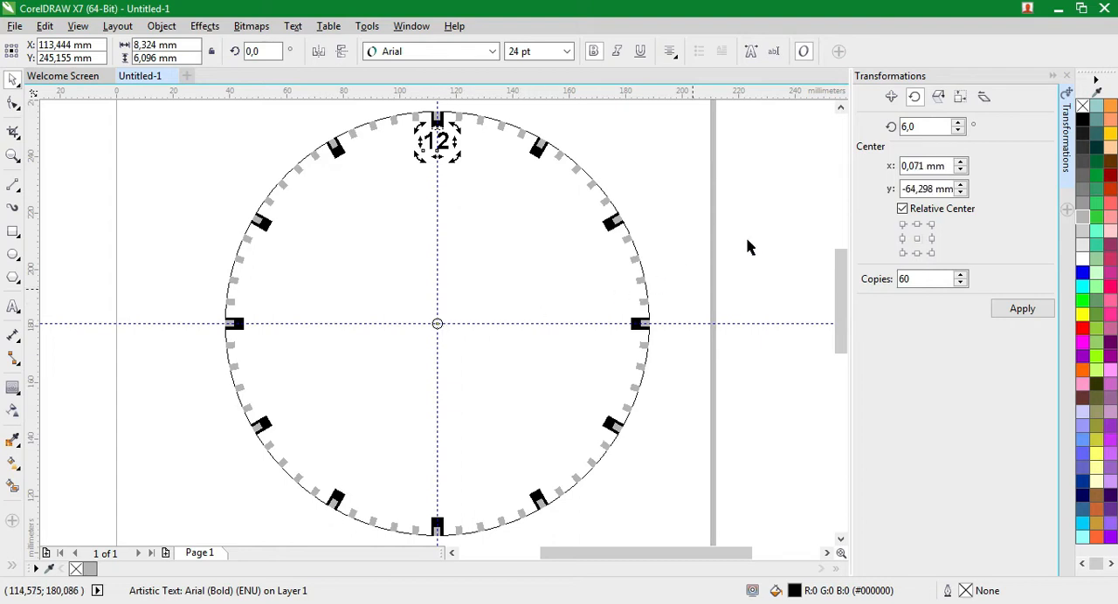
Make 11 copies of the 12 numeral rotated around the circle's centre at 30° intervals, and clear the selection
left_click_drag(927, 127, 897, 127)
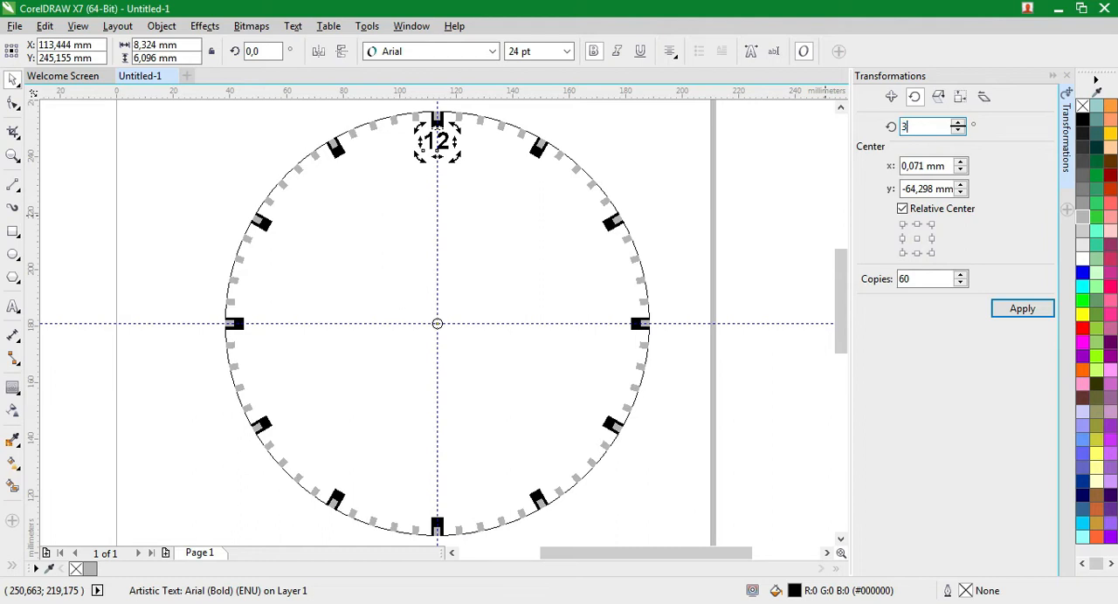
type("30")
left_click_drag(917, 280, 859, 279)
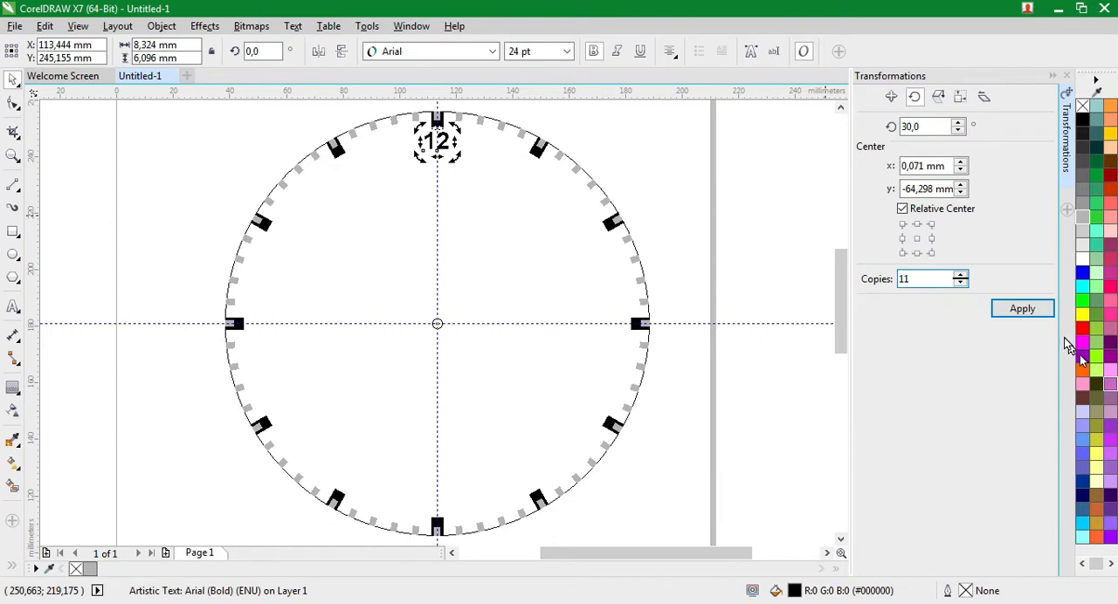
left_click(1024, 309)
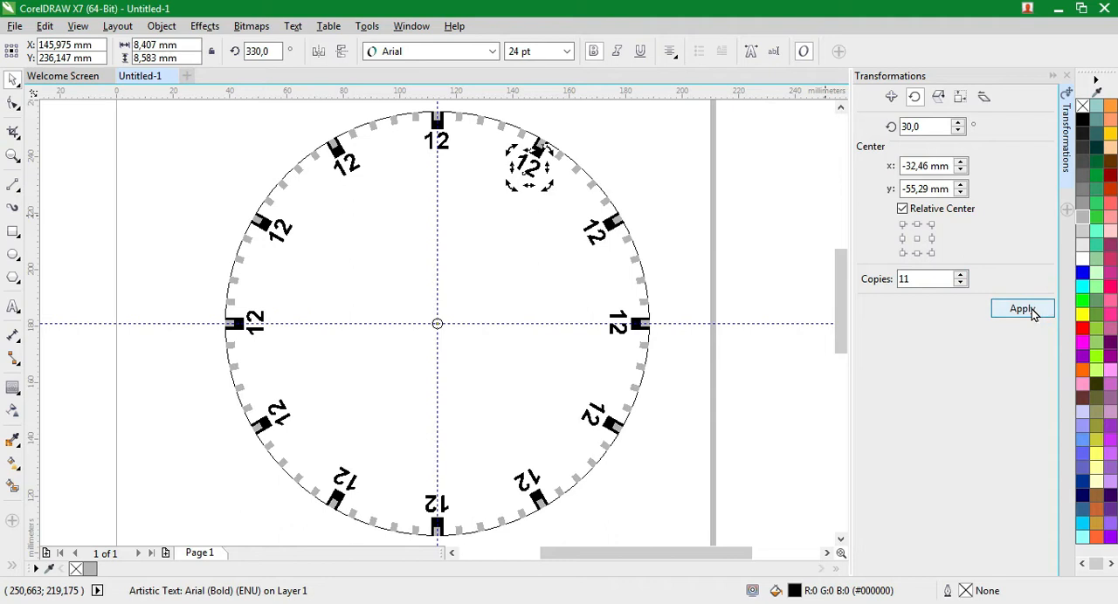
left_click(684, 232)
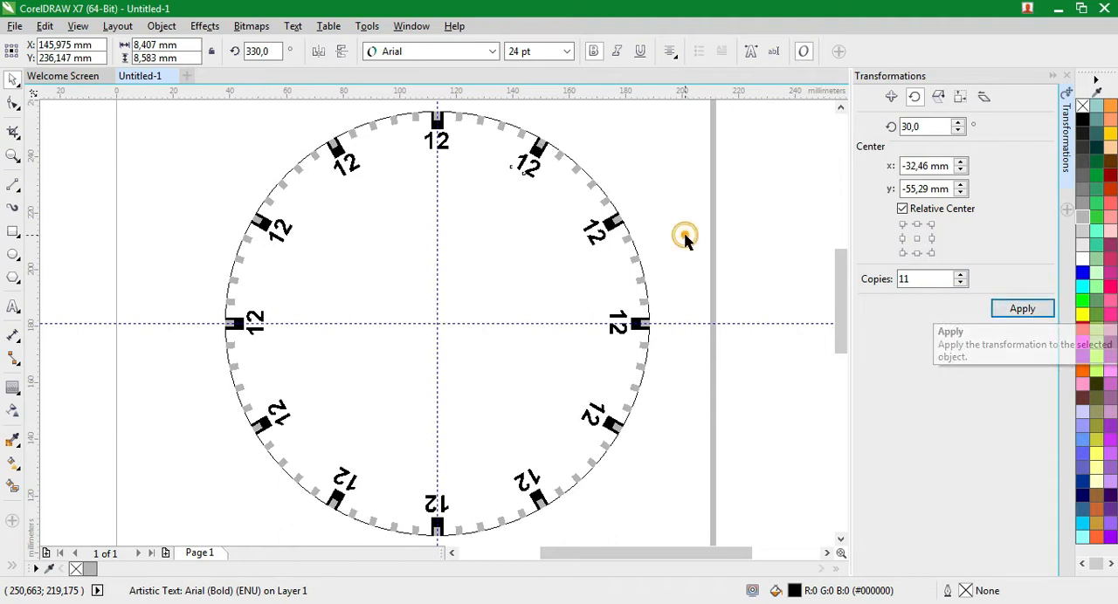
Select all text in the drawing and clear the transformations of the twelve rotated numerals
left_click(593, 245)
left_click(346, 169)
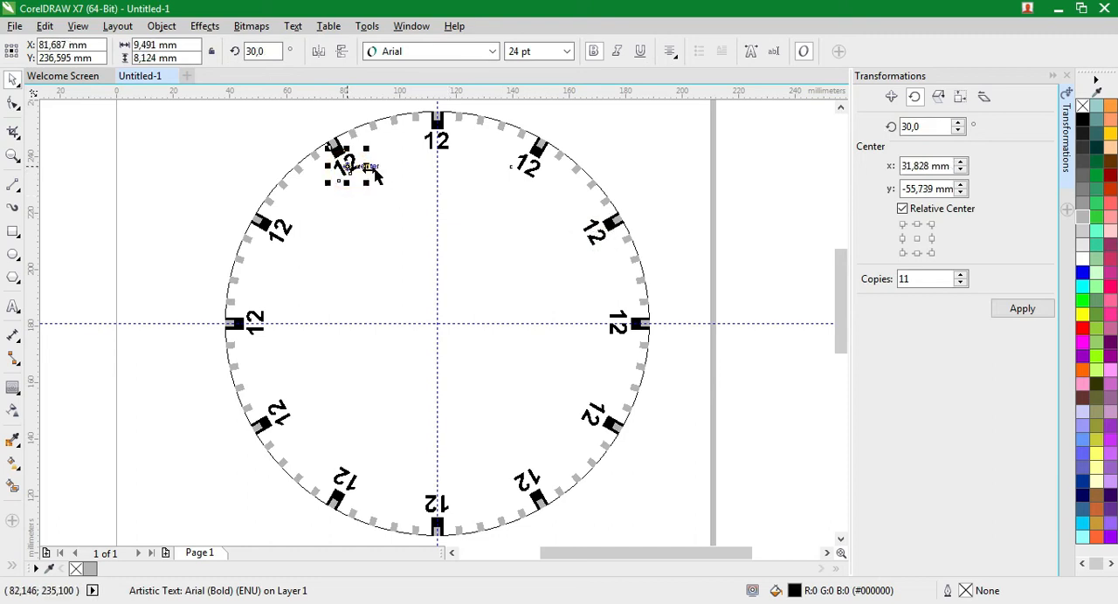
left_click(437, 145)
key("ctrl+a")
scroll(359, 171, "down", 1)
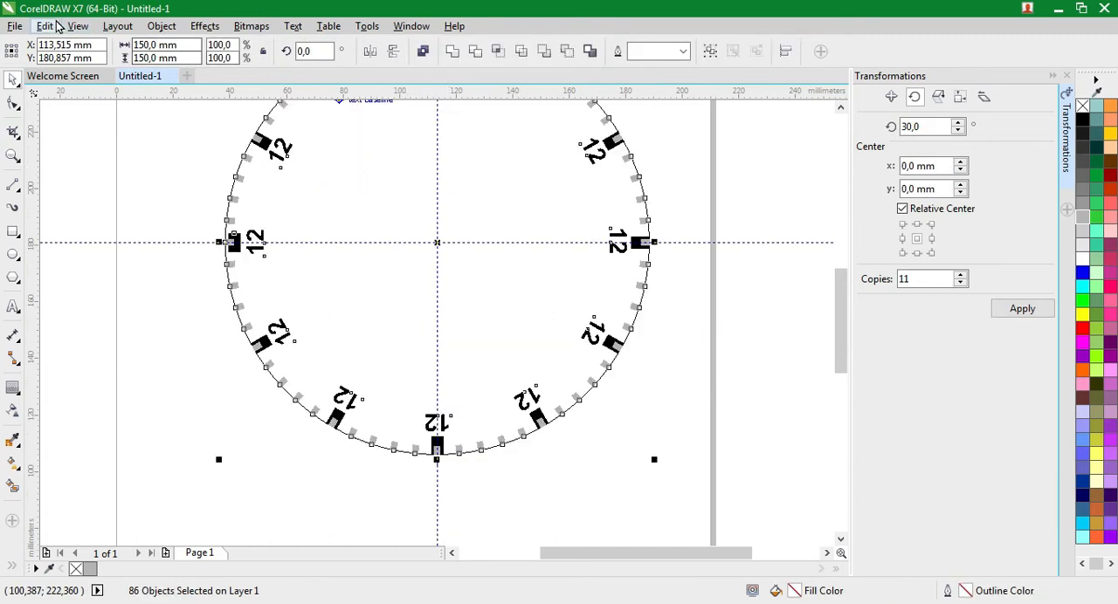
left_click(45, 27)
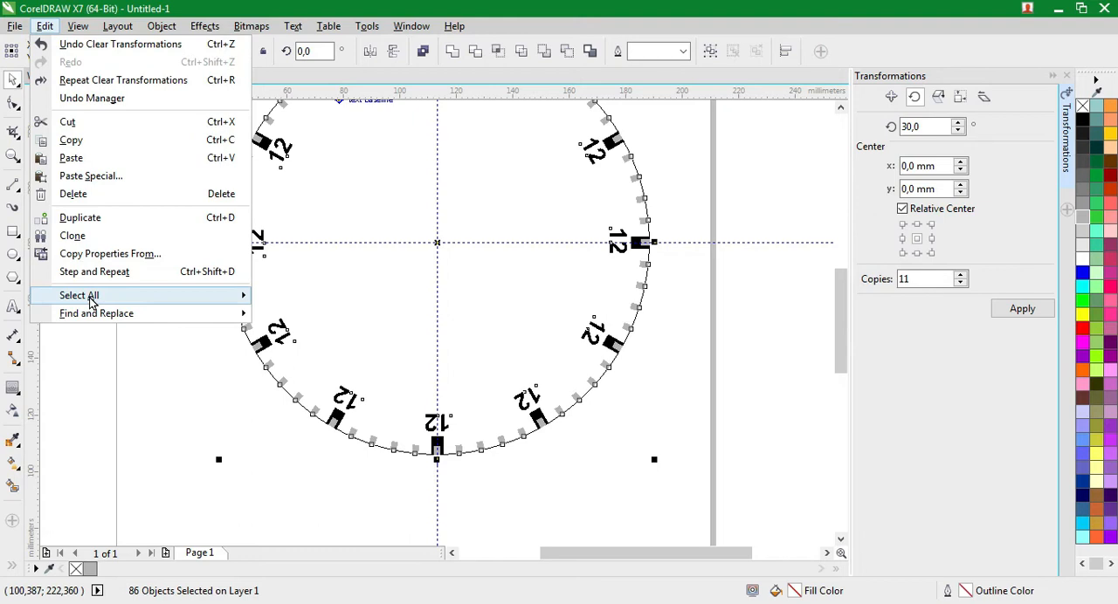
mouse_move(90, 297)
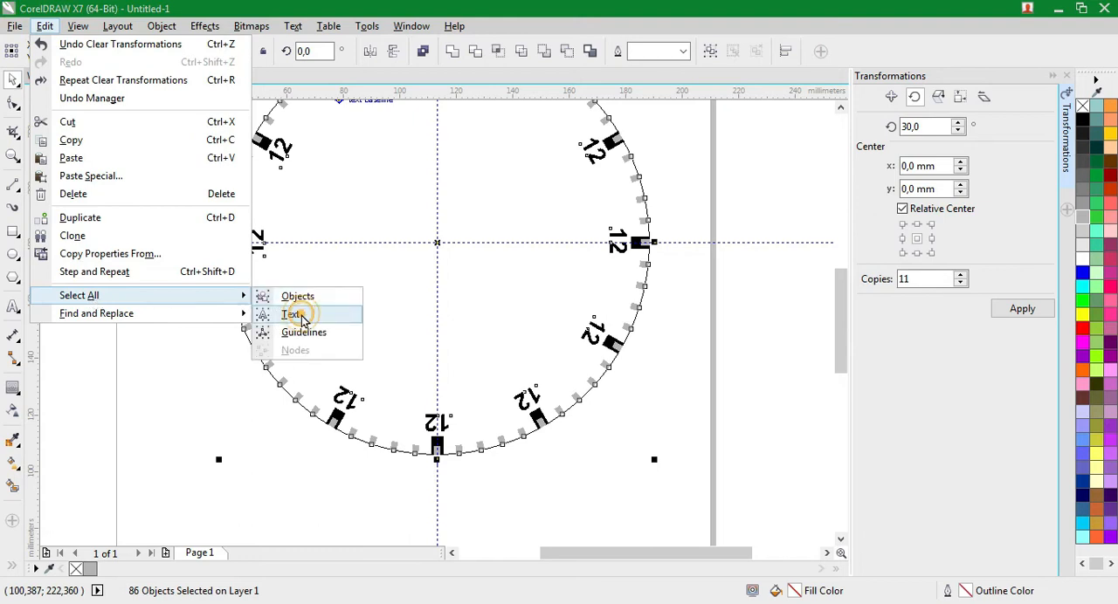
left_click(305, 316)
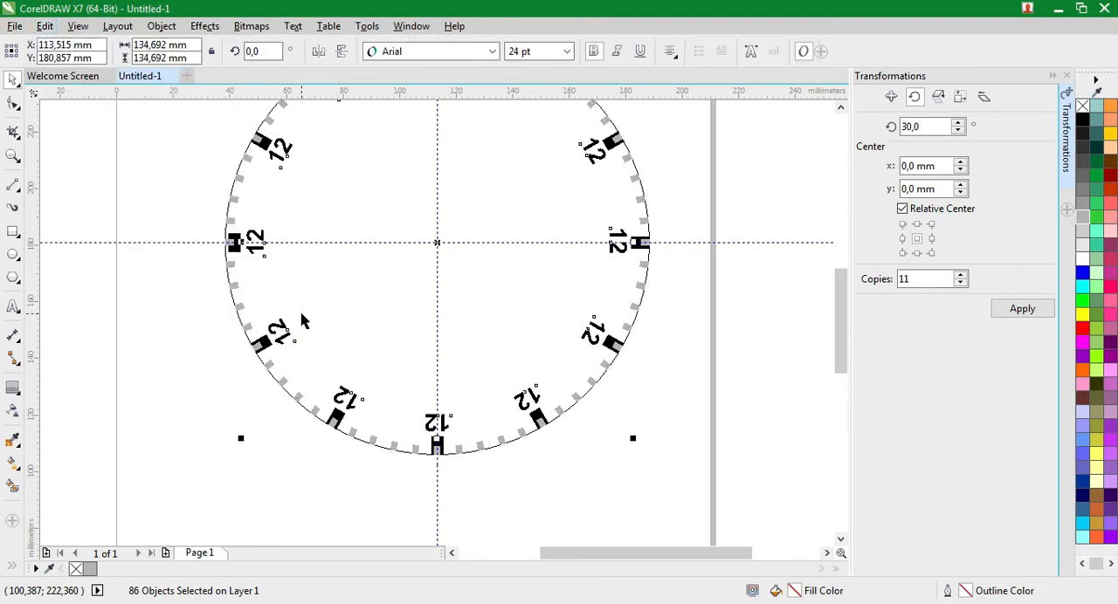
left_click(161, 26)
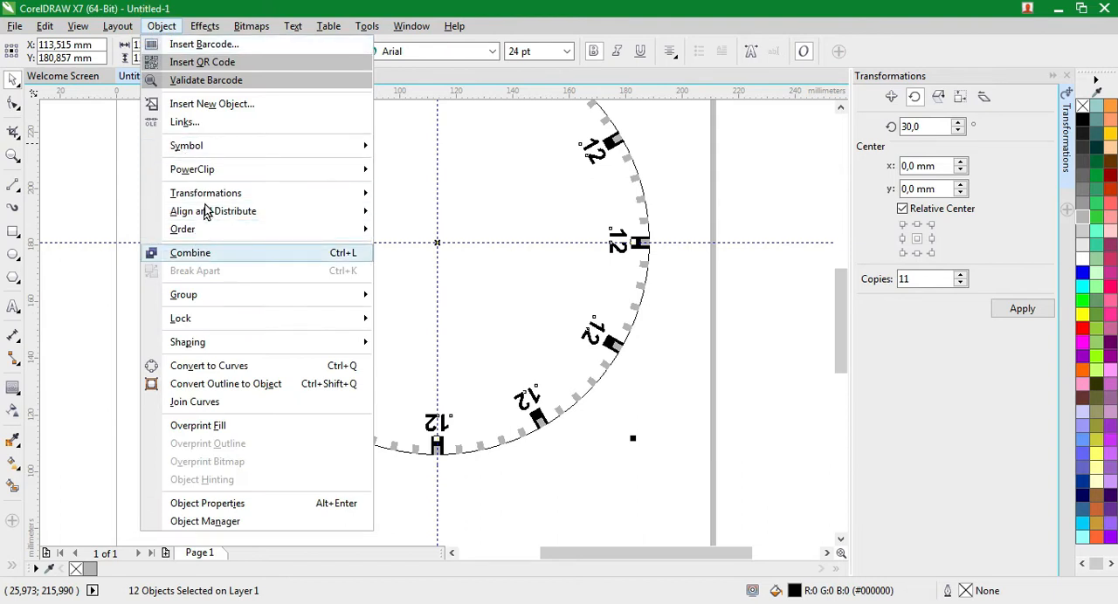
mouse_move(209, 196)
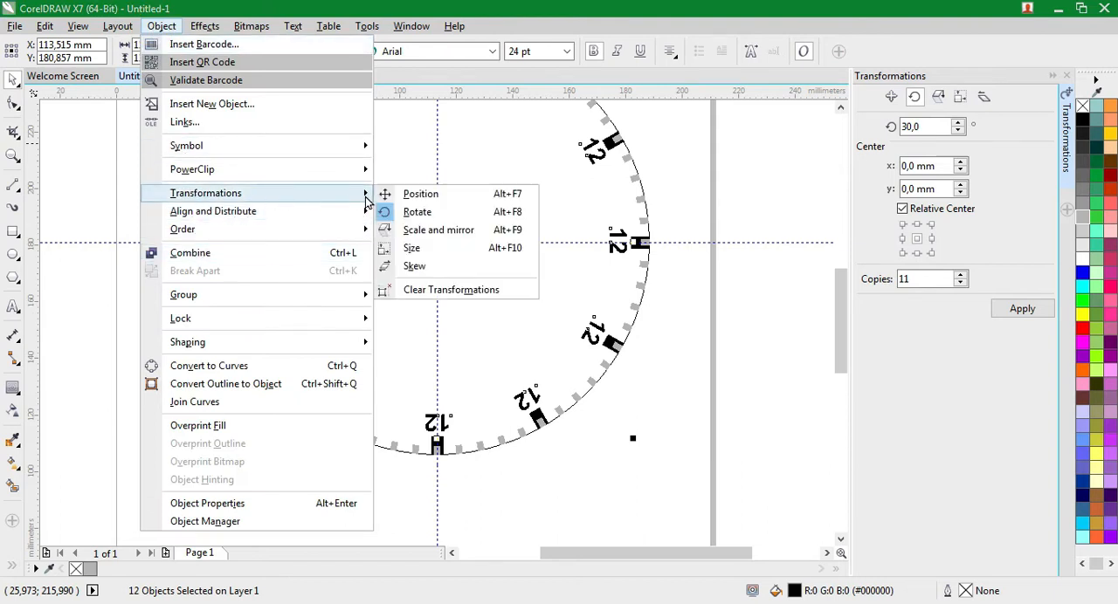
left_click(417, 290)
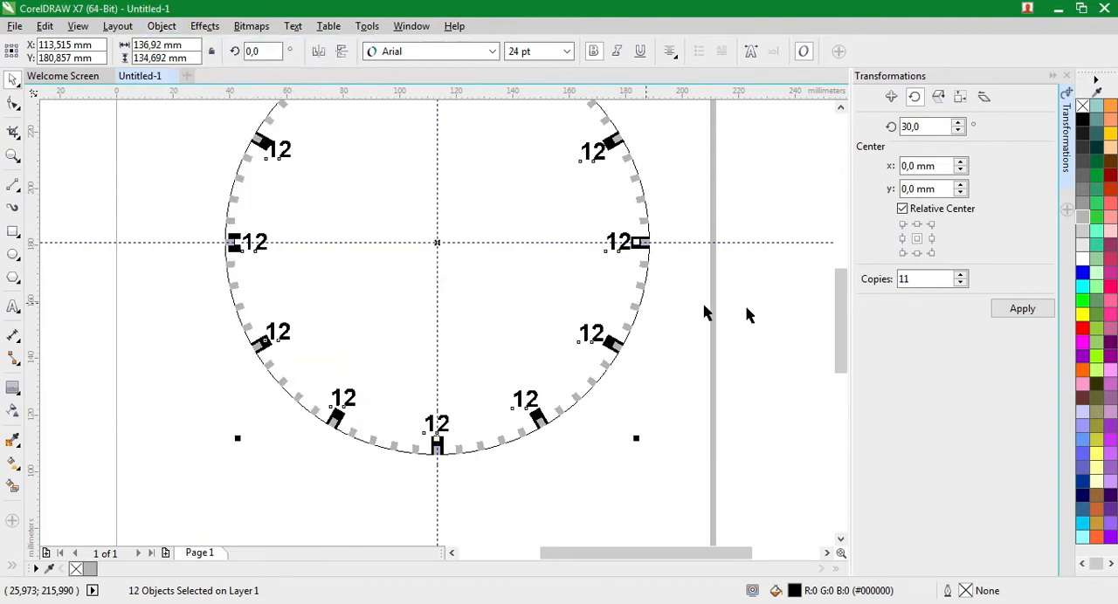
Close the transformation settings and deselect the numerals with the whole dial in view
left_click(1068, 76)
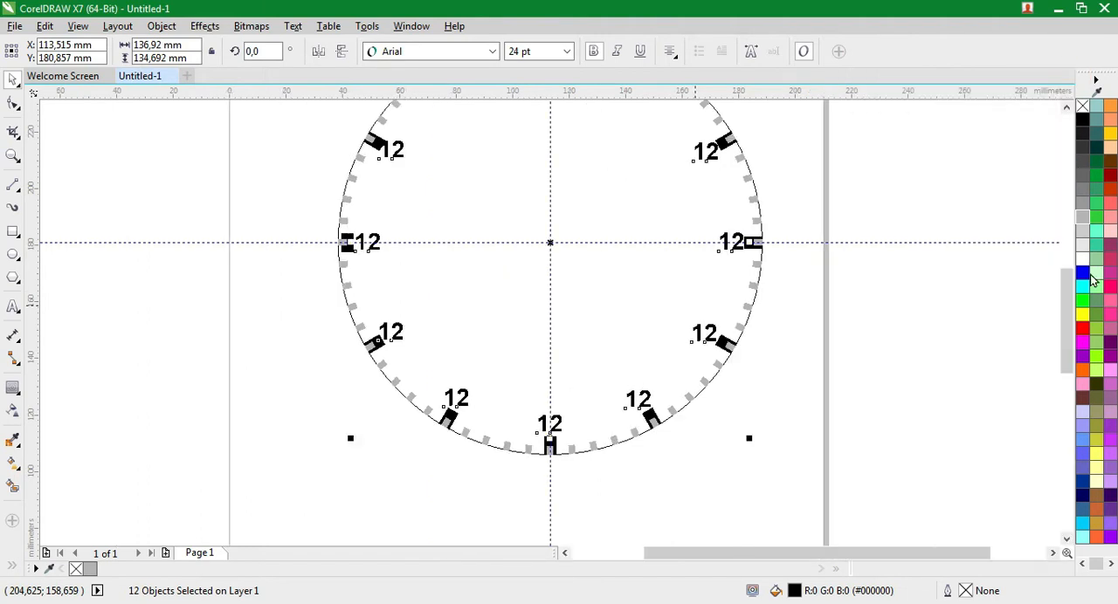
left_click_drag(1071, 305, 1071, 289)
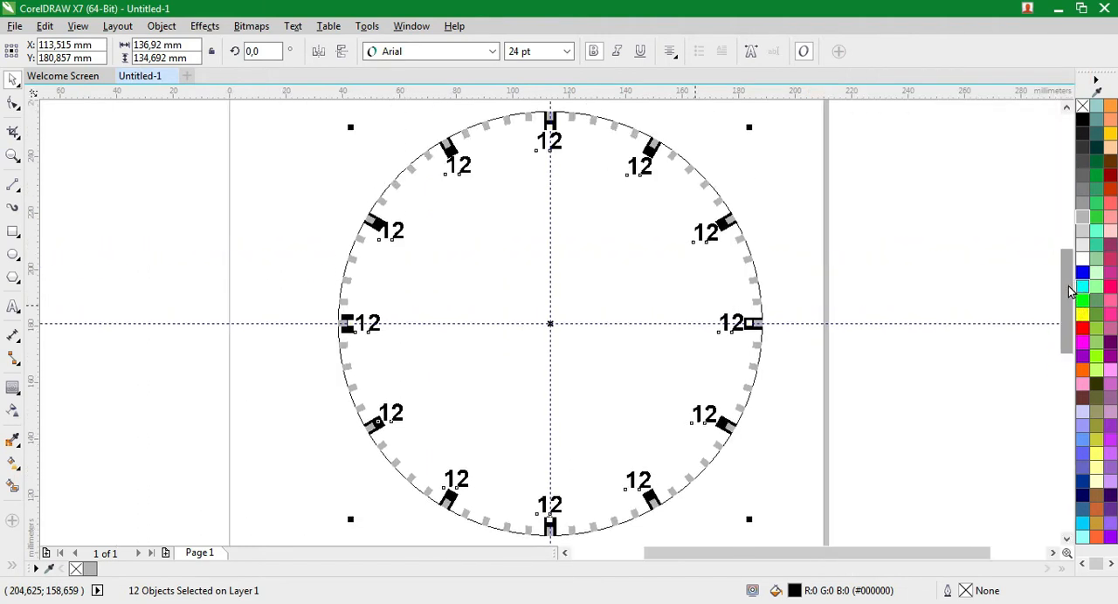
left_click(852, 266)
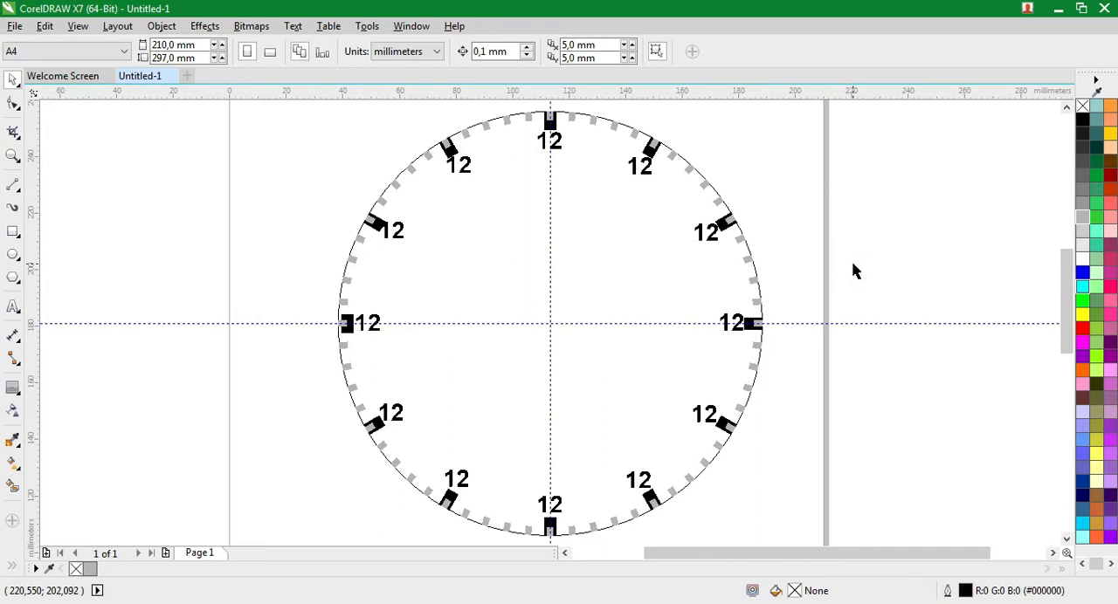
Change the text of the numeral at the one o'clock tick mark to 1
left_click(640, 165)
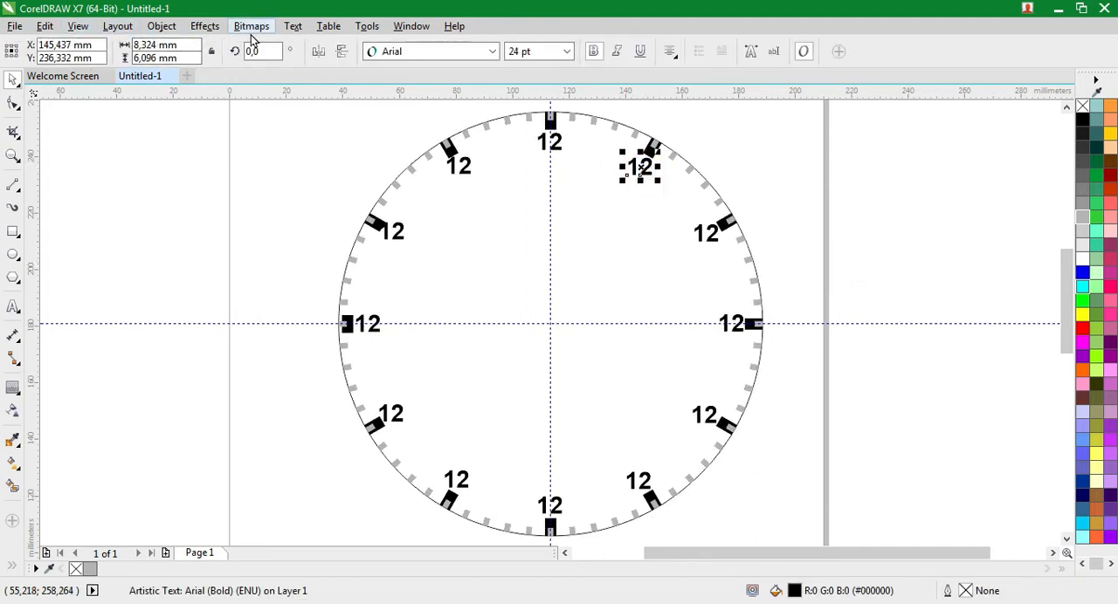
left_click(292, 26)
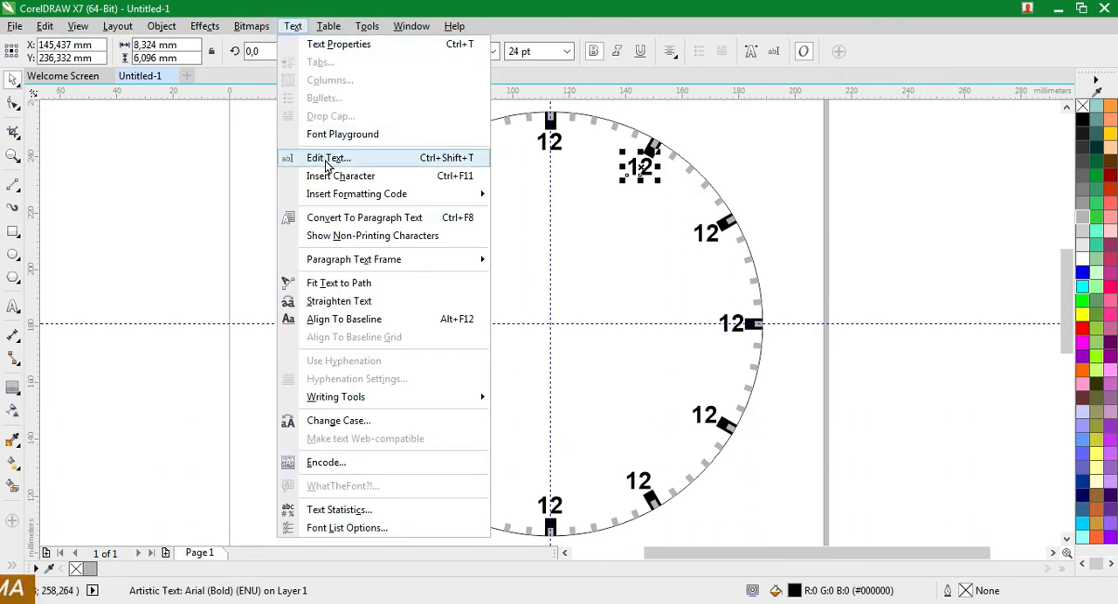
left_click(452, 159)
left_click_drag(565, 172, 511, 172)
type("1")
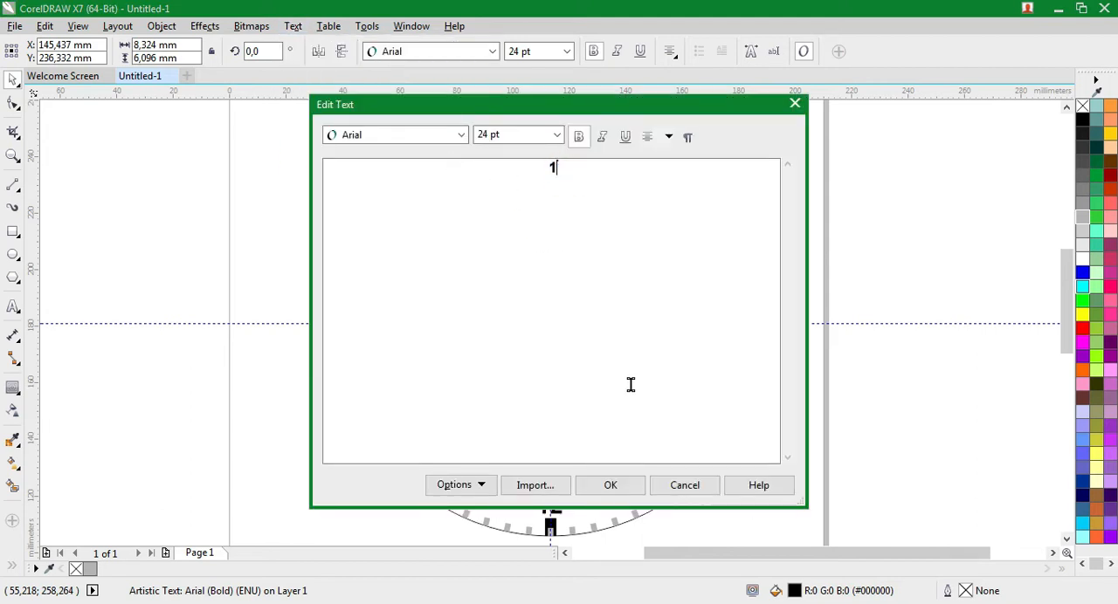
left_click(629, 480)
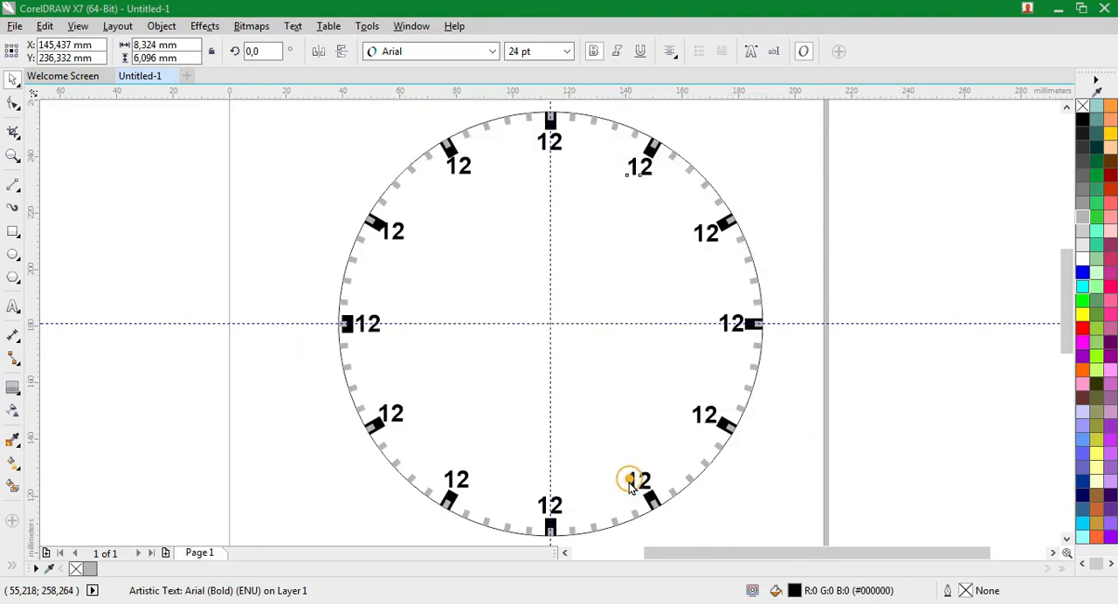
Change the text of the numeral at the two o'clock tick mark to 2
left_click(706, 234)
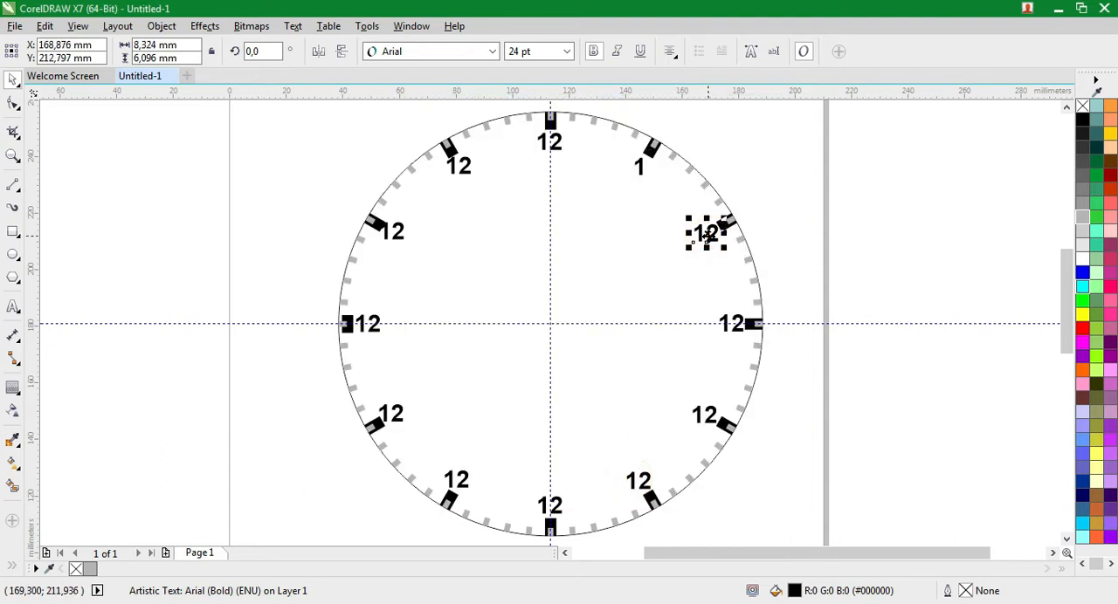
key("ctrl+shift+t")
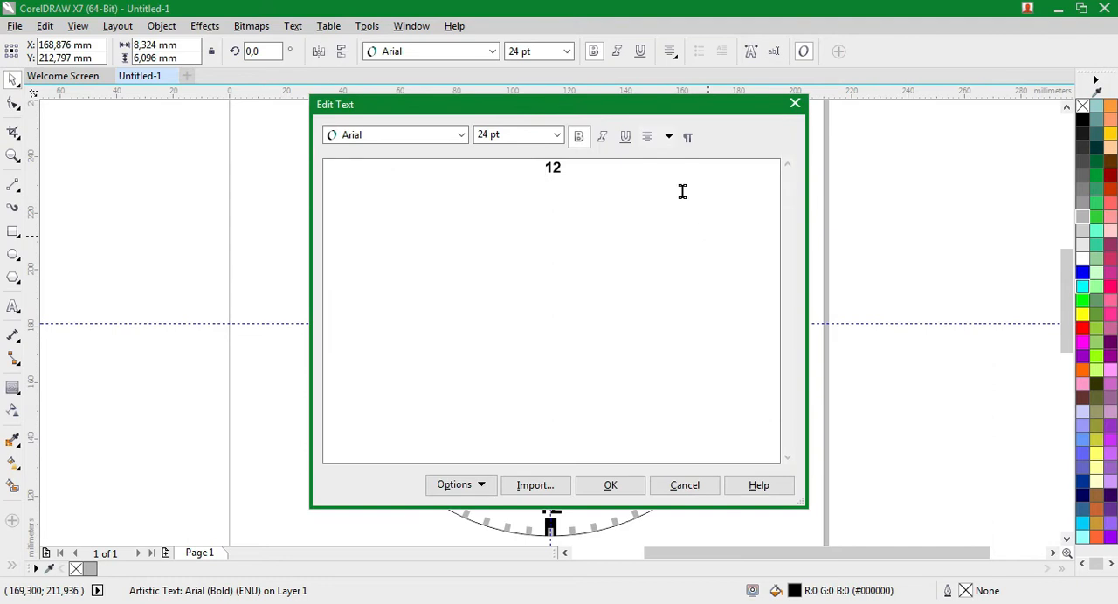
left_click_drag(588, 168, 484, 167)
type("2")
left_click(622, 487)
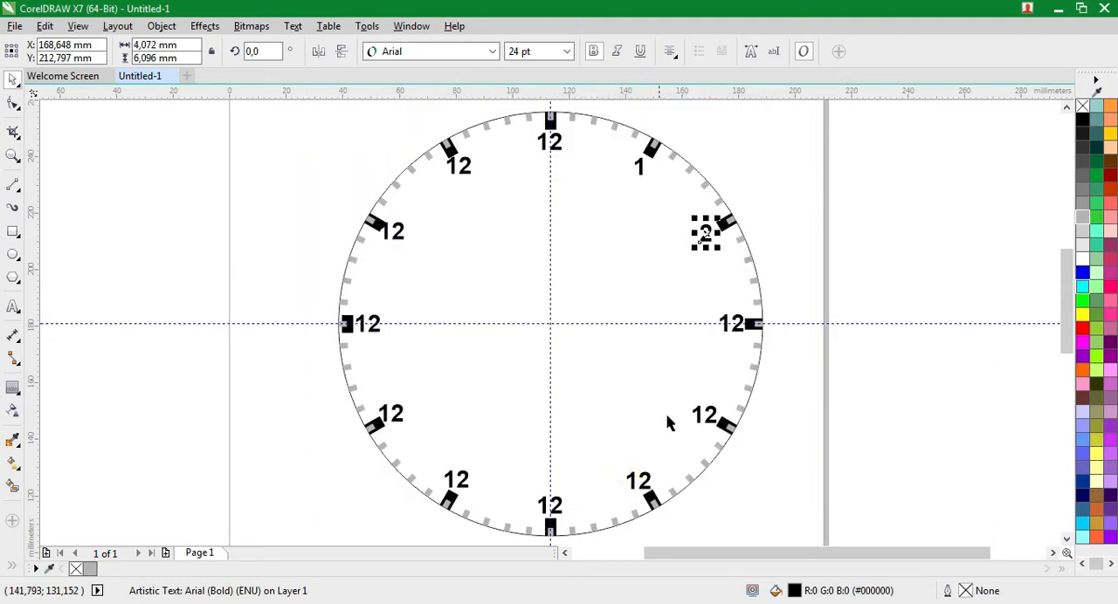
Change the text of the numeral at the three o'clock tick mark to 3
left_click(734, 330)
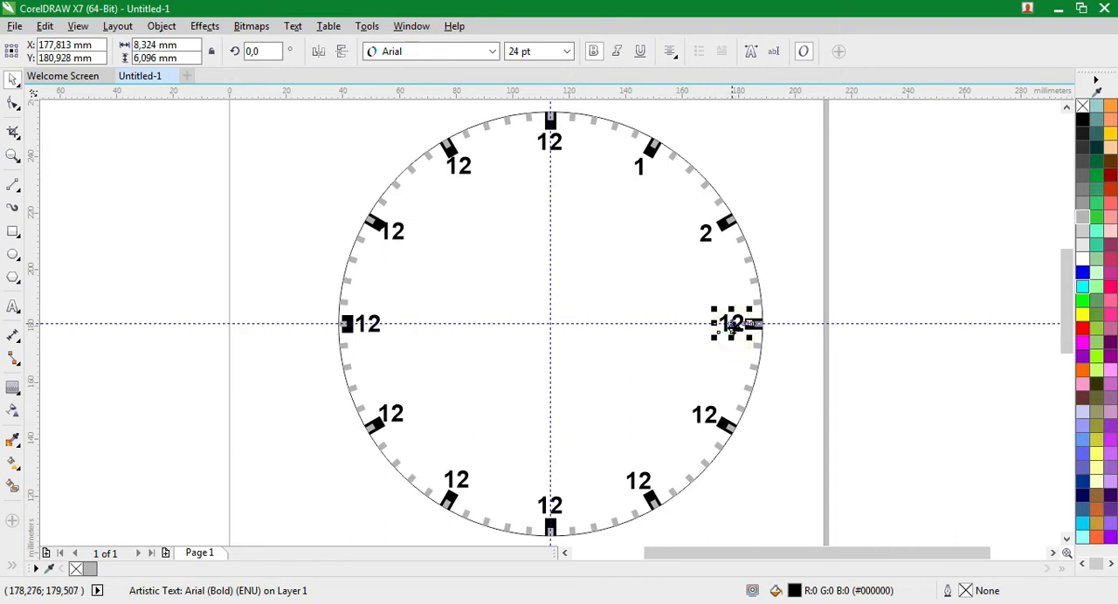
key("ctrl+shift+t")
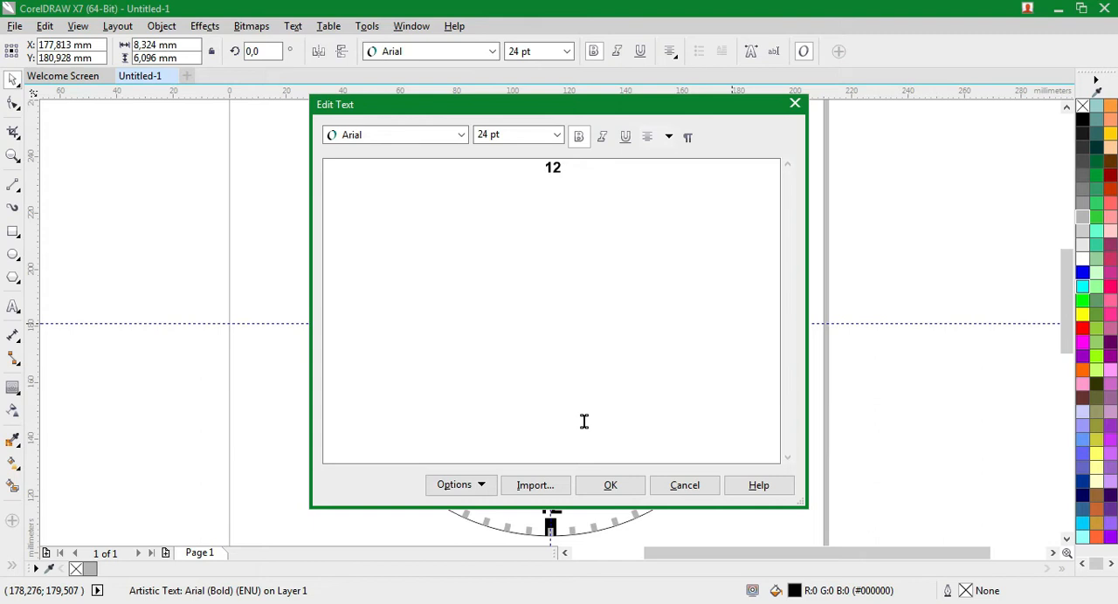
left_click_drag(560, 168, 501, 169)
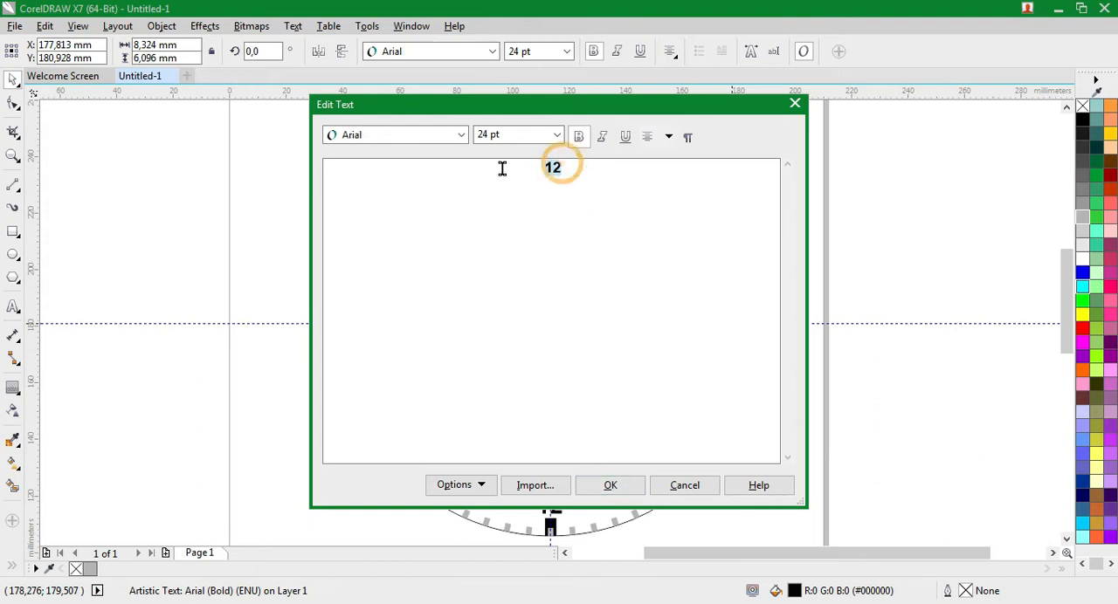
type("3")
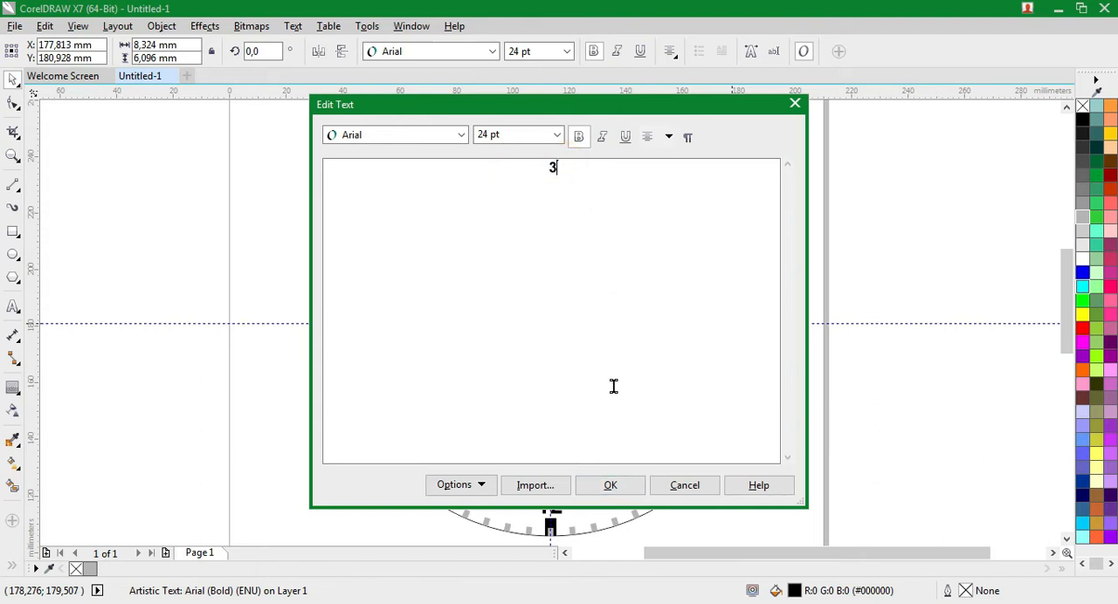
left_click(631, 494)
Change the numerals at the four and five o'clock tick marks to 4 and 5
left_click(702, 416)
key("ctrl+shift+t")
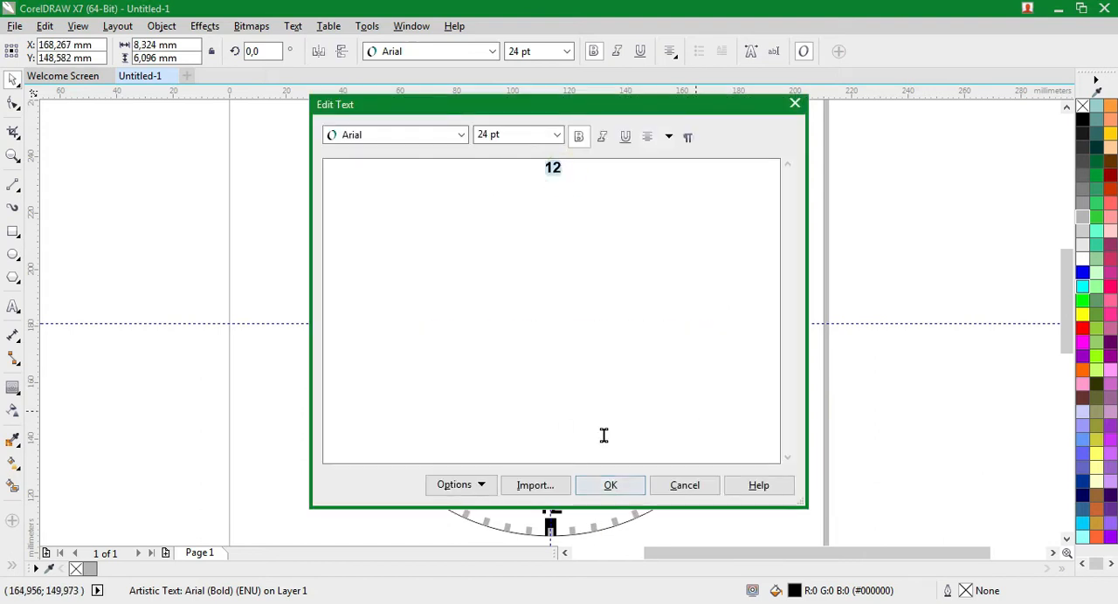
type("4")
left_click(612, 483)
left_click(640, 482)
key("ctrl+shift+t")
type("5")
left_click(611, 485)
left_click(706, 512)
Change the numerals at the six and seven o'clock tick marks to 6 and 7
left_click(552, 507)
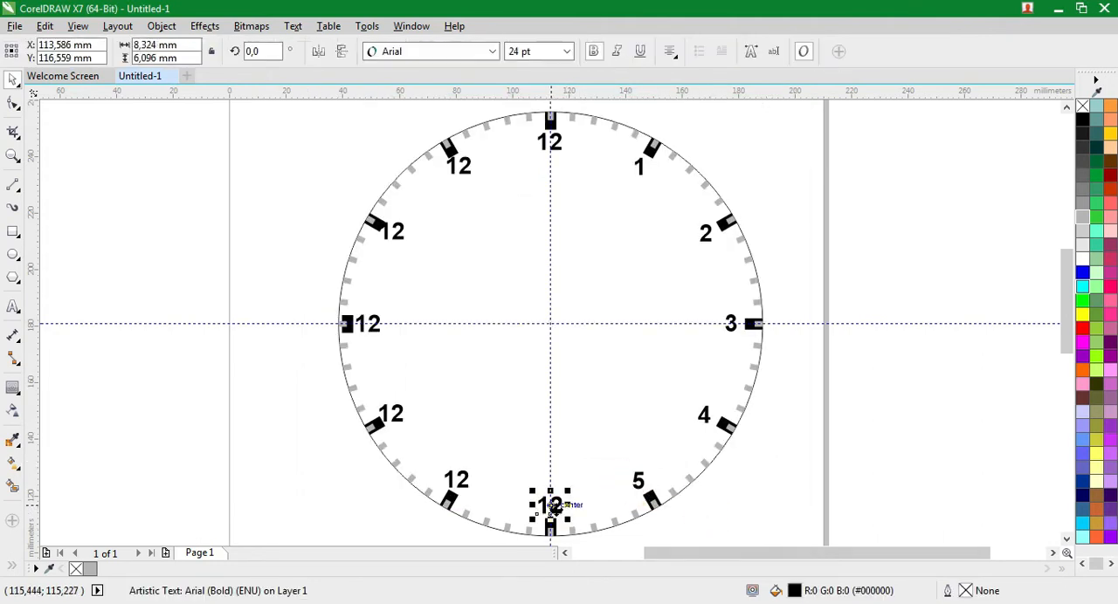
key("ctrl+shift+t")
type("6")
left_click(608, 484)
left_click(460, 478)
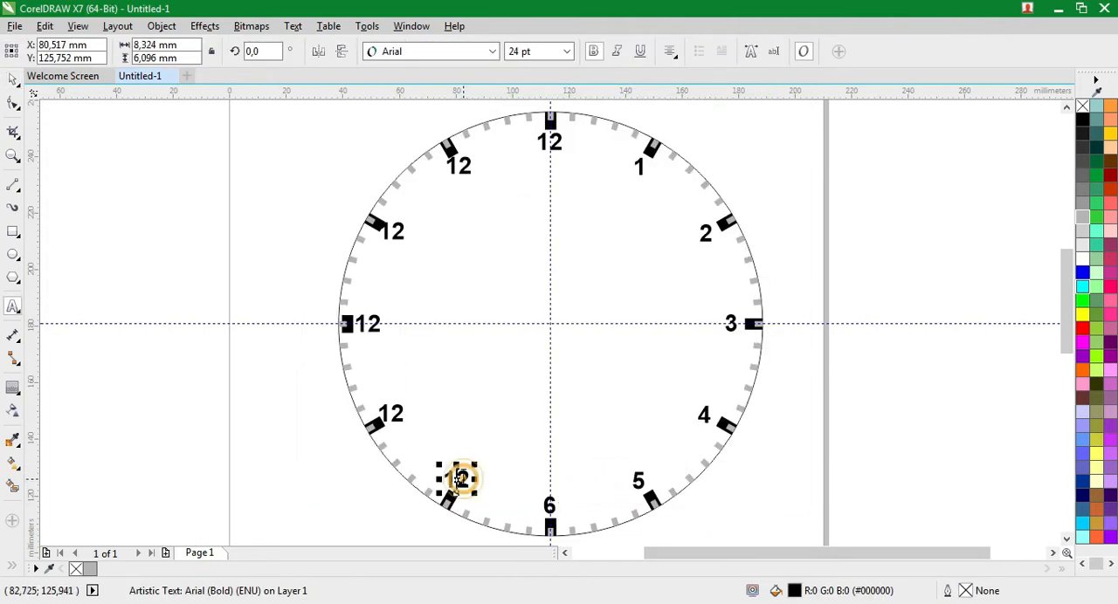
key("ctrl+shift+t")
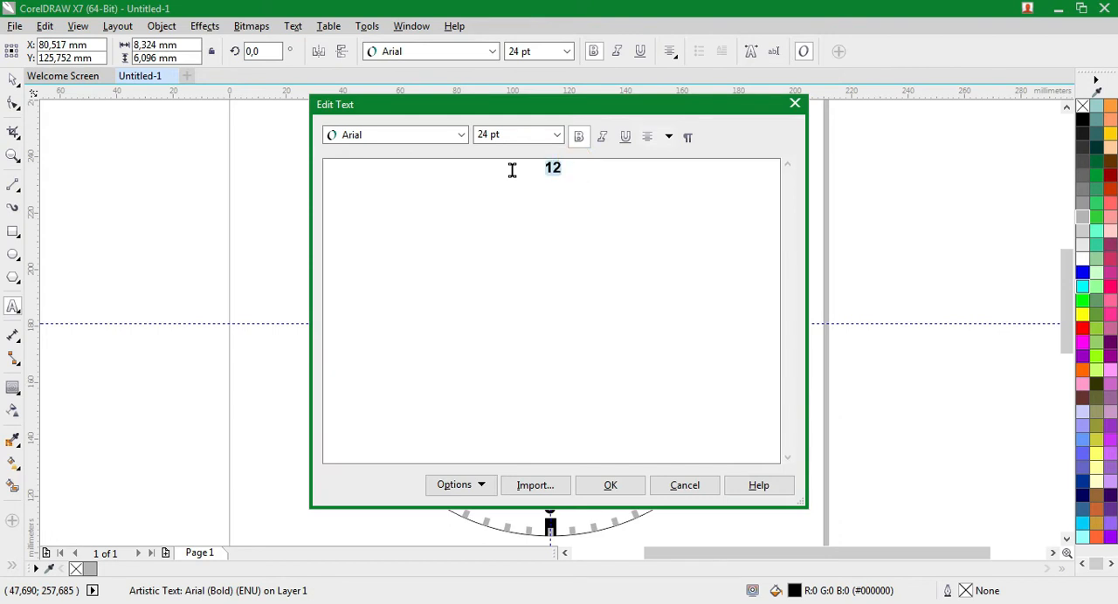
type("7")
left_click(608, 490)
Change the numerals at the eight and nine o'clock tick marks to 8 and 9
left_click(393, 414)
key("ctrl+shift+t")
key("ctrl+a")
type("8")
left_click(608, 486)
left_click(367, 324)
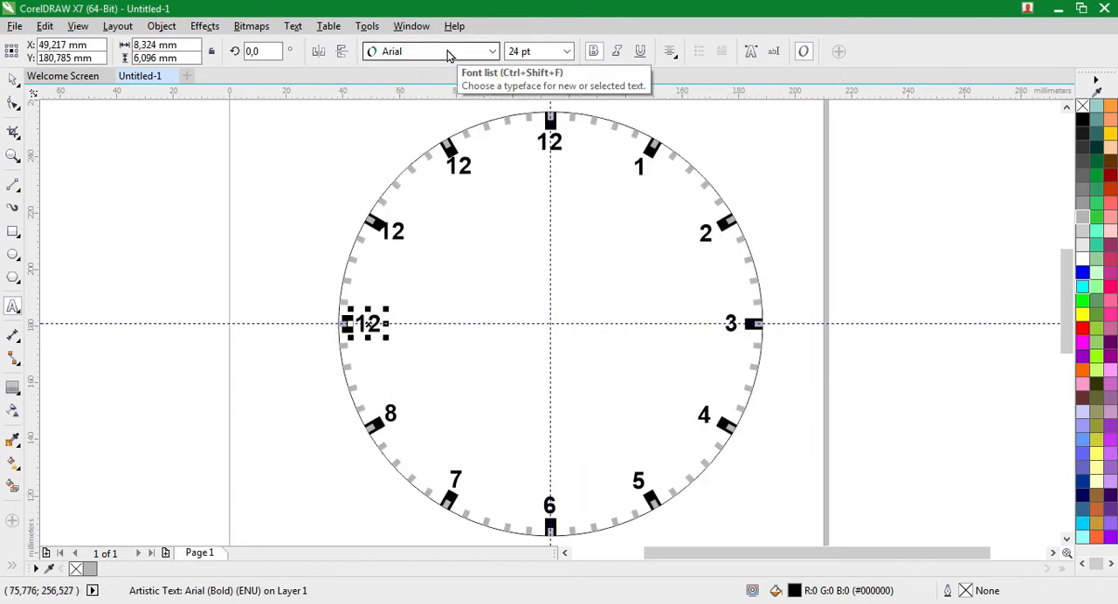
key("ctrl+shift+t")
double_click(564, 166)
type("9")
left_click(609, 486)
Change the numerals at the ten and eleven o'clock tick marks to 10 and 11
left_click(395, 238)
key("ctrl+shift+t")
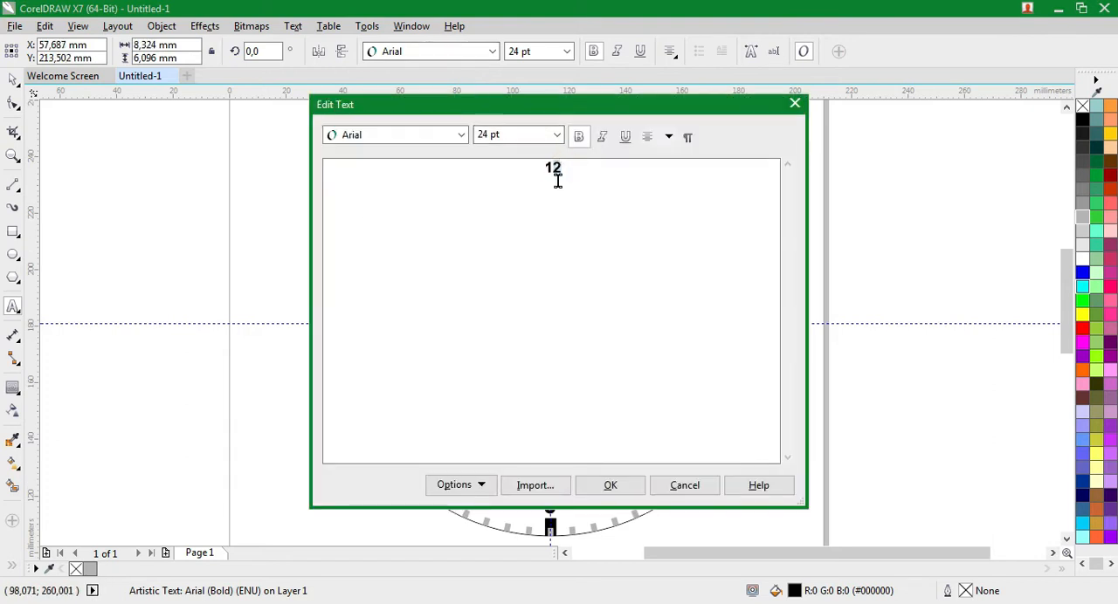
left_click(609, 485)
left_click(462, 169)
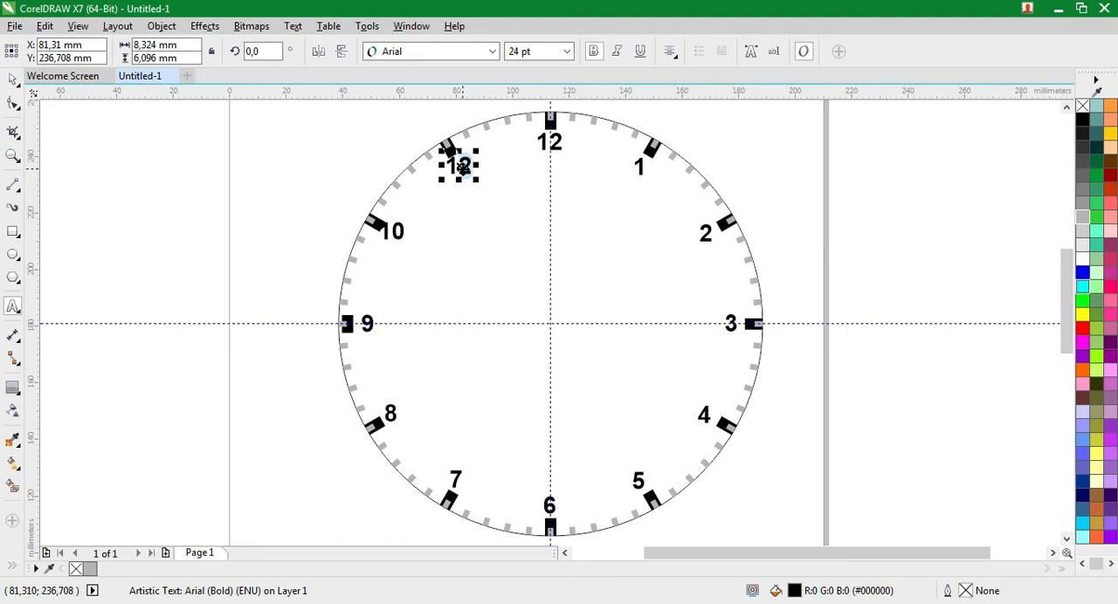
key("ctrl+shift+t")
double_click(553, 167)
type("11")
left_click(610, 485)
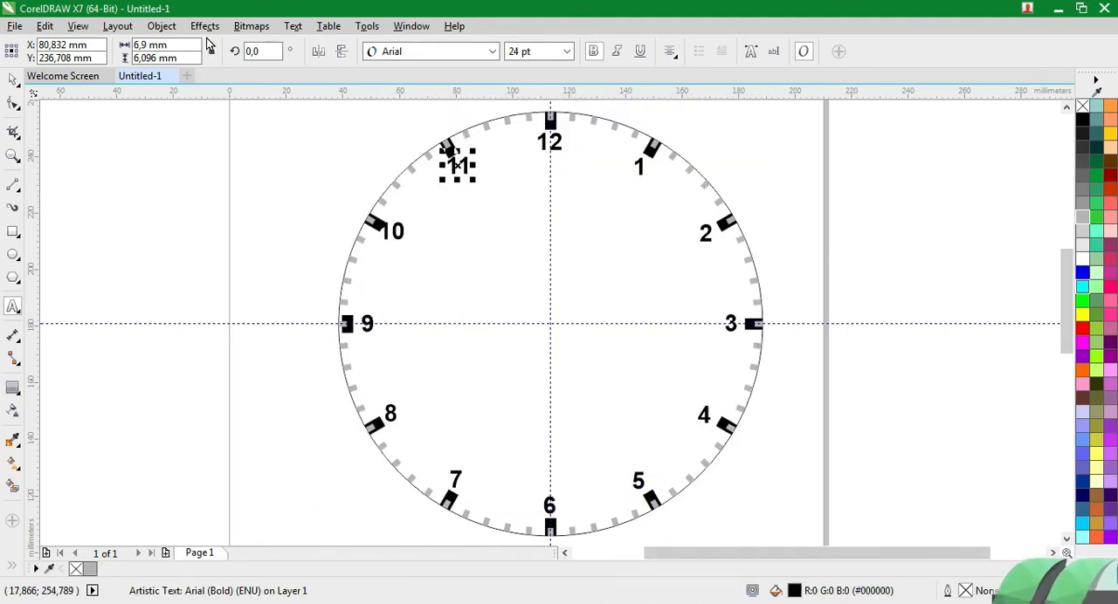
Select all text in the drawing and set the numerals' font to Clarendon BT (Bold)
left_click(45, 27)
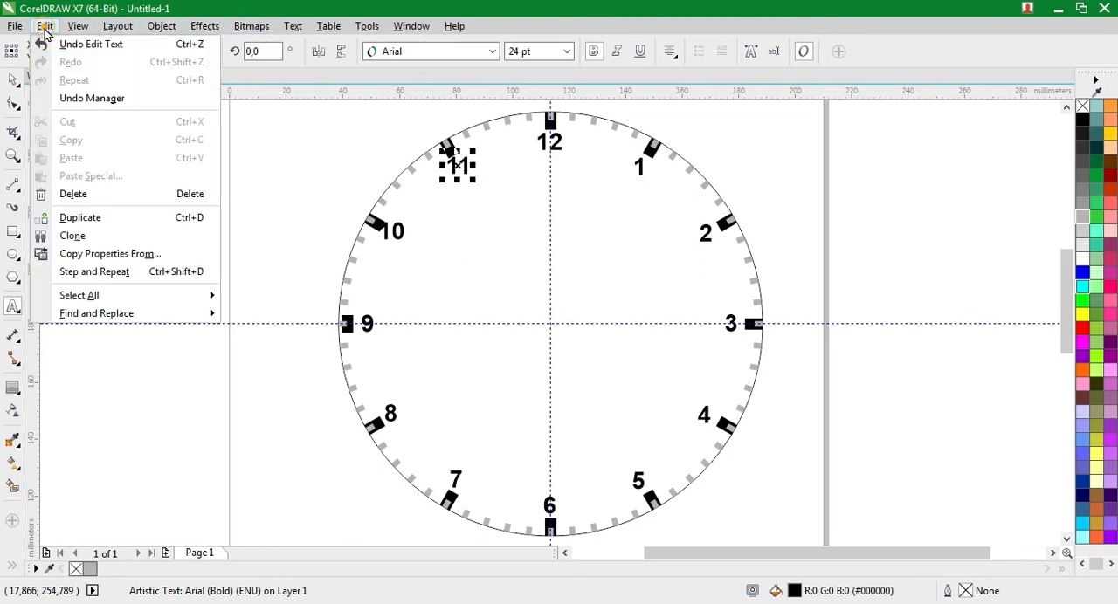
mouse_move(96, 295)
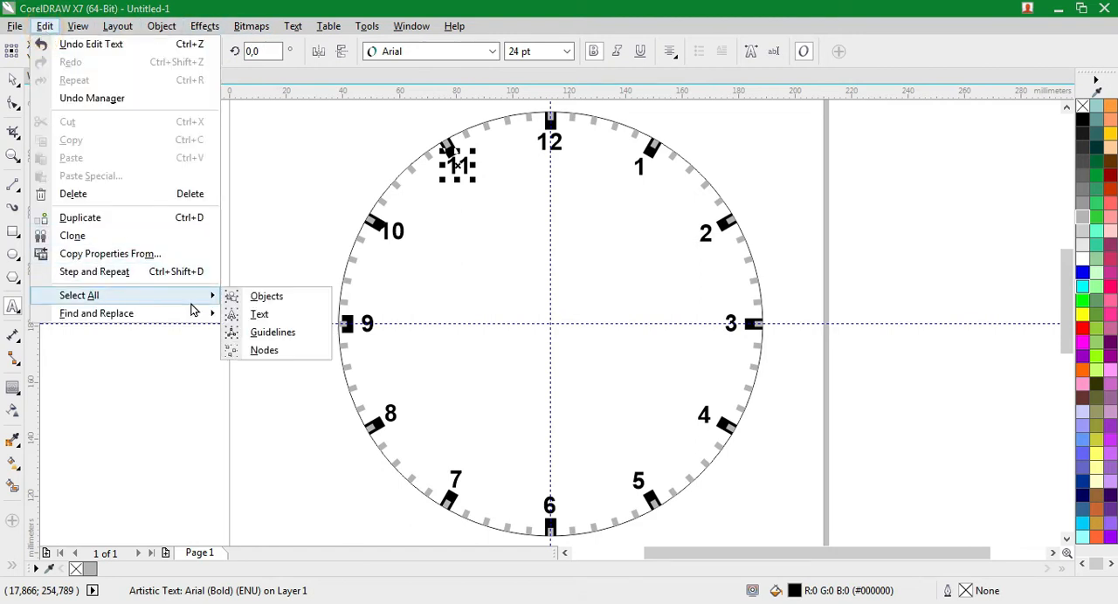
left_click(253, 316)
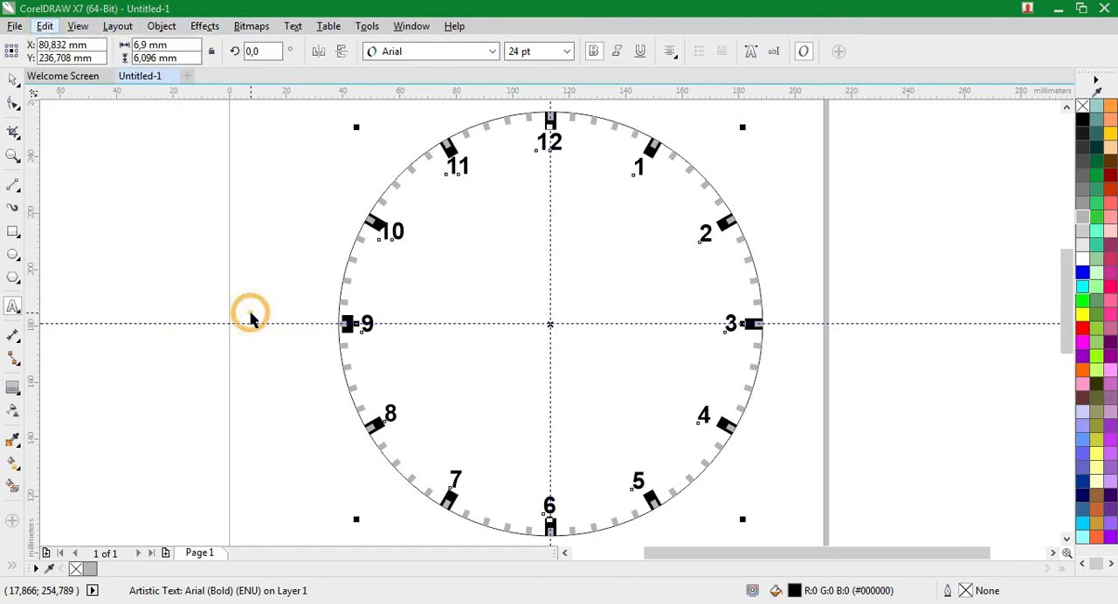
left_click(494, 51)
left_click_drag(635, 202, 637, 246)
mouse_move(559, 340)
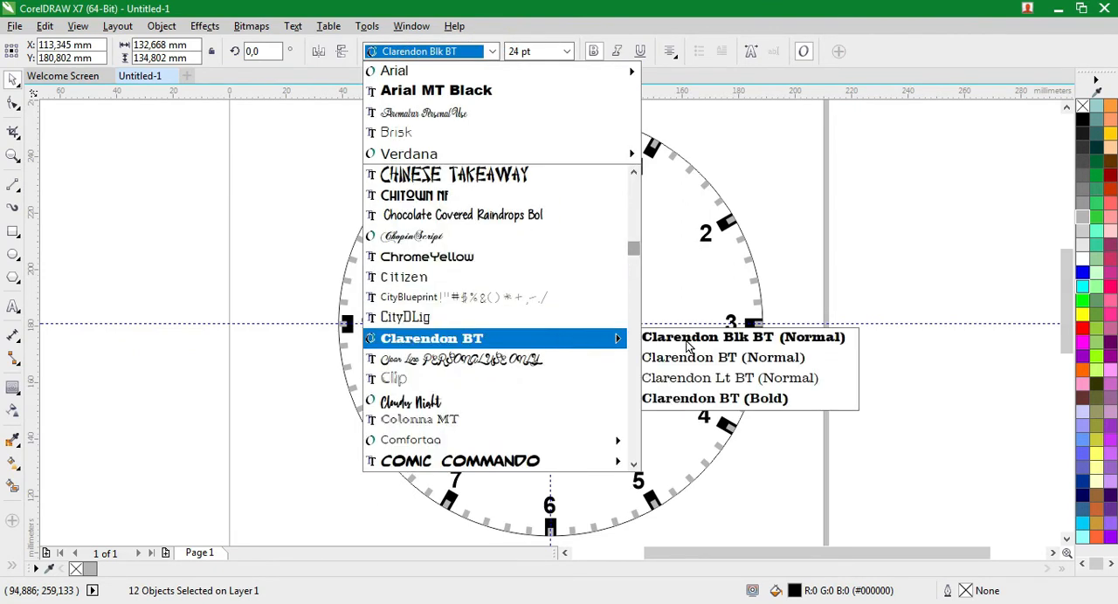
left_click(712, 399)
Set the size of all twelve selected numerals to 36 pt and deselect everything
left_click(567, 51)
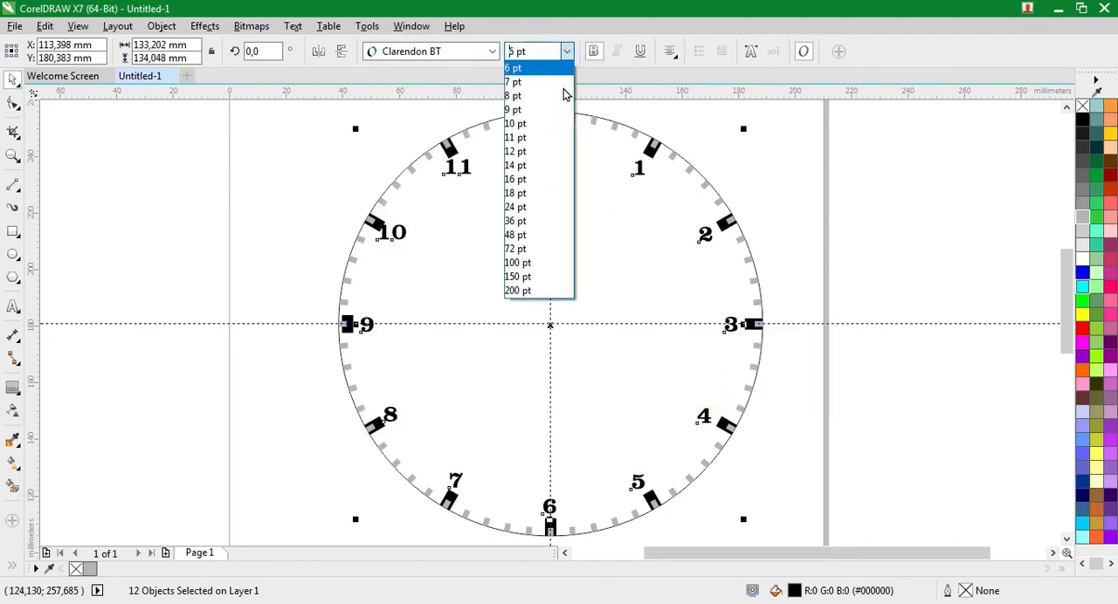
left_click(540, 222)
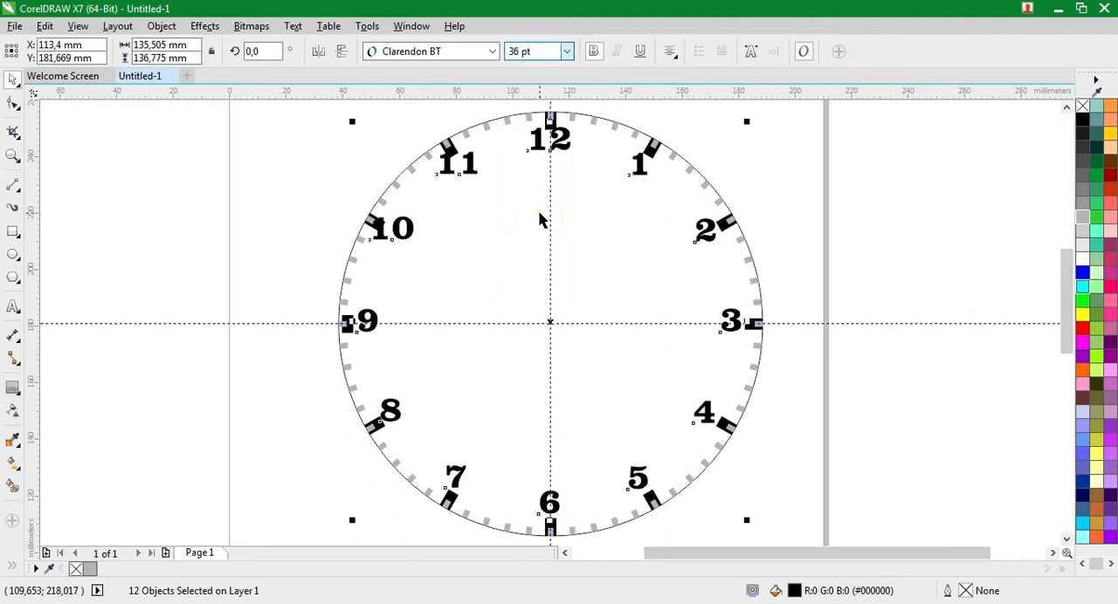
left_click(555, 256)
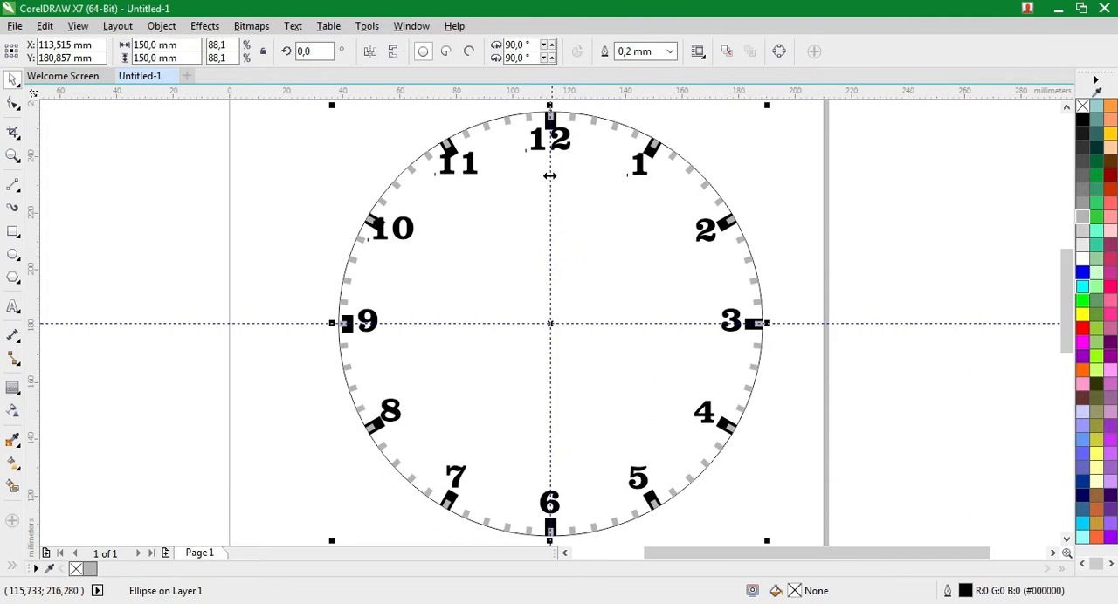
left_click(262, 124)
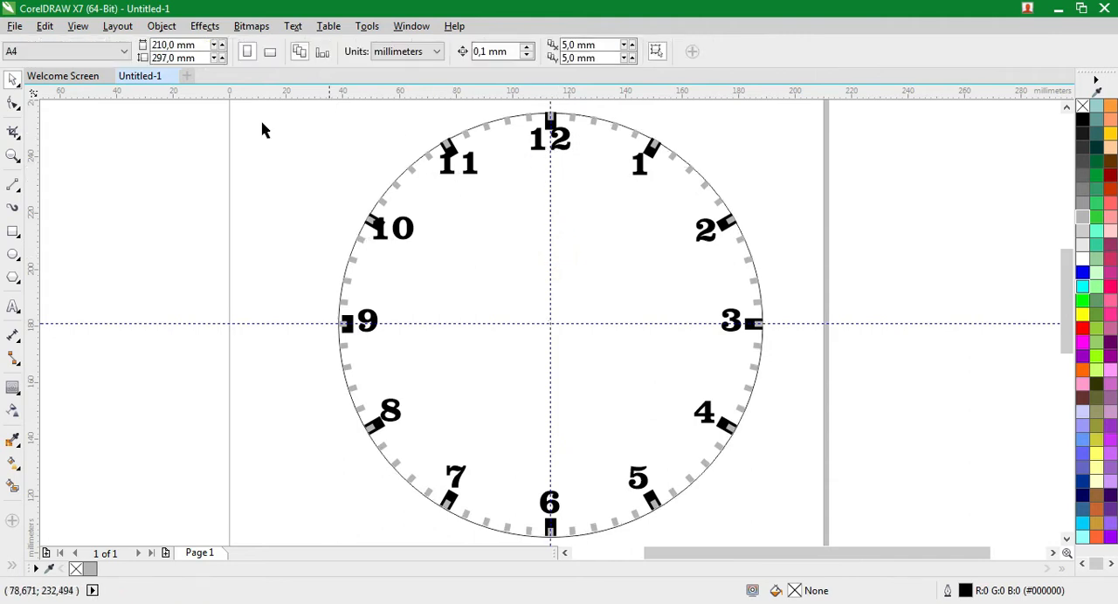
Select all text and scale the numerals proportionally toward the dial's centre, to about 127.7 mm wide overall
left_click(43, 27)
mouse_move(175, 296)
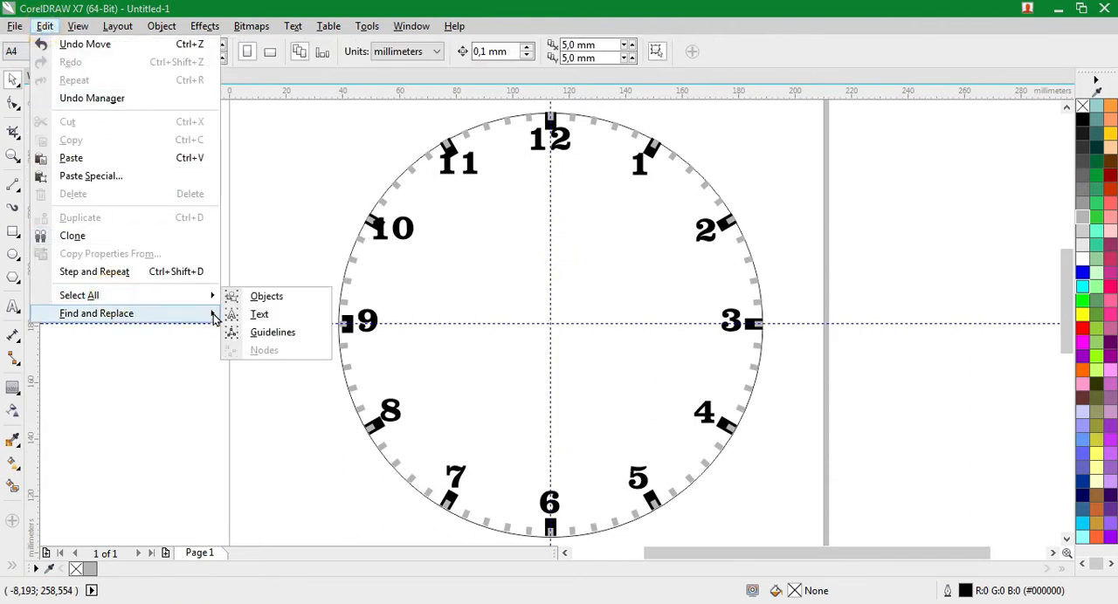
left_click(234, 311)
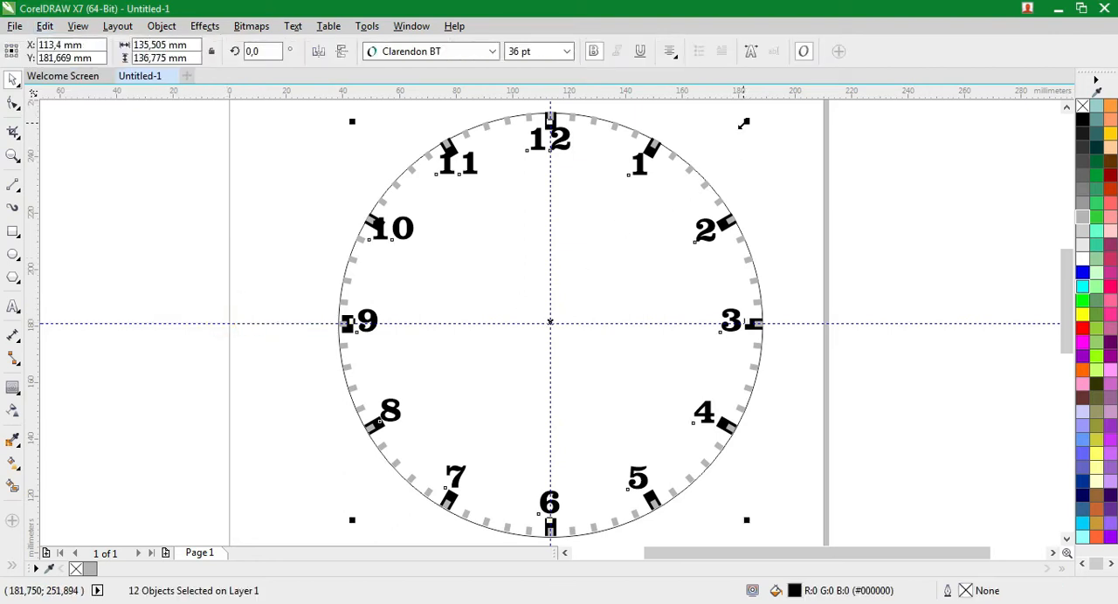
left_click_drag(743, 117, 739, 132)
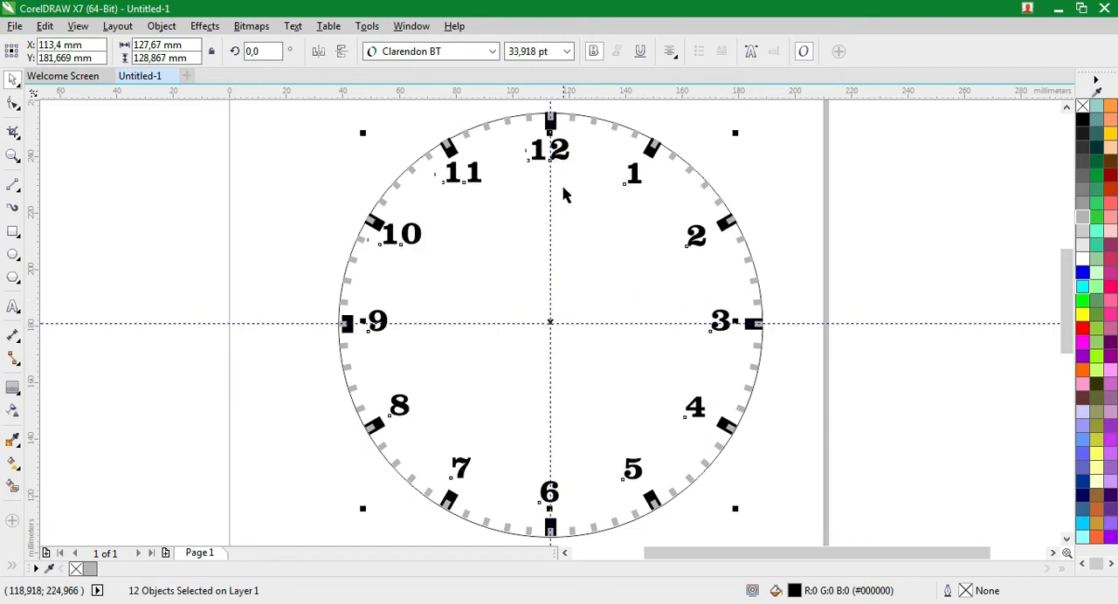
left_click(560, 154)
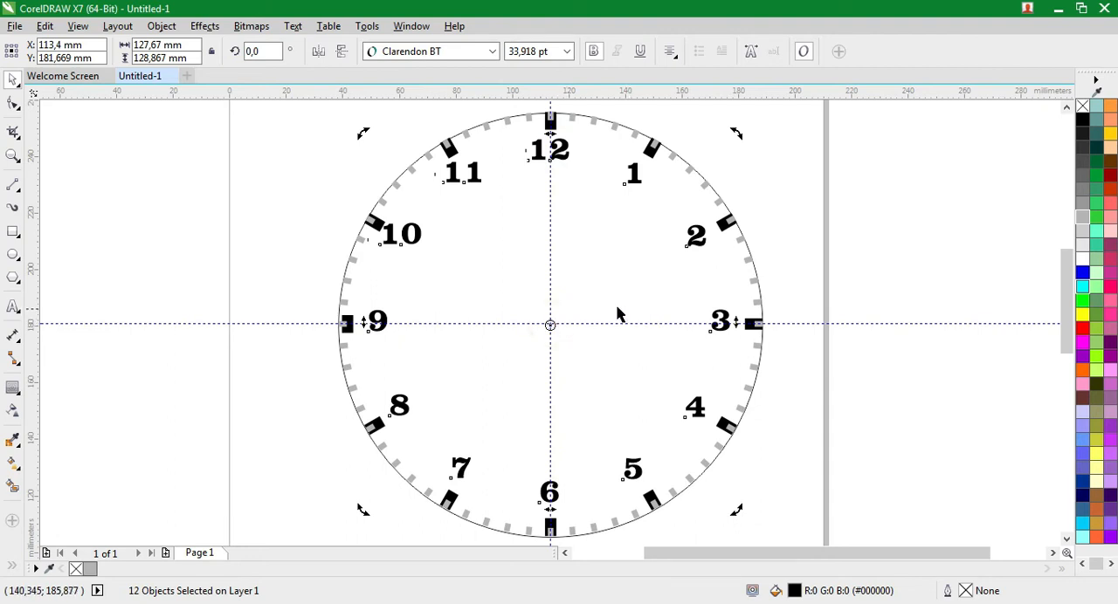
left_click(315, 212)
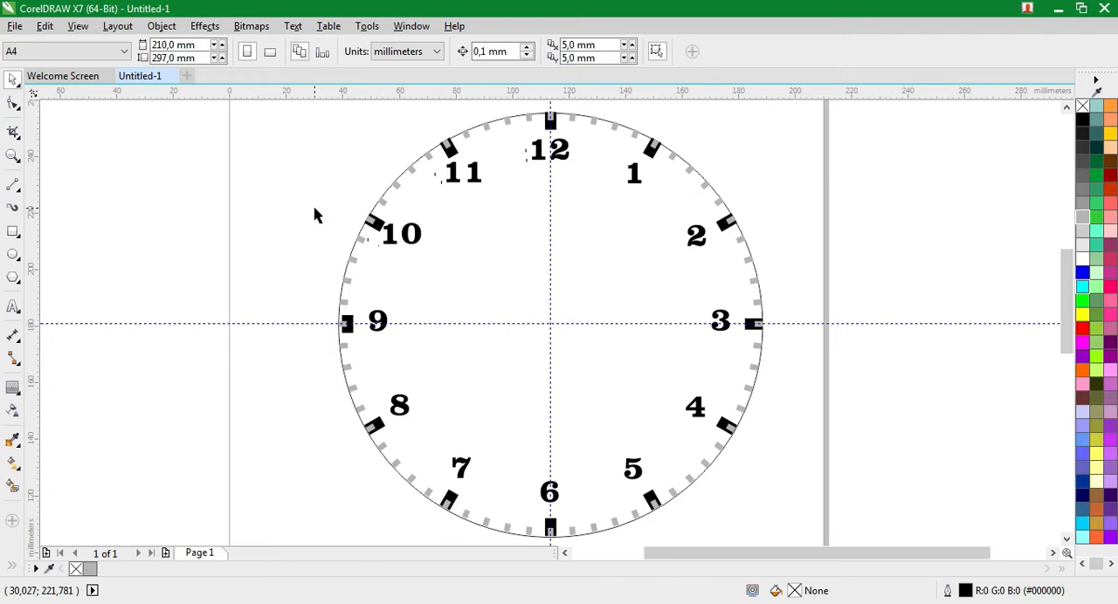
Draw a narrow three-sided polygon about 5.5 by 66.8 mm from the 12 to below the dial's centre and move it near the vertical guideline
left_click(13, 279)
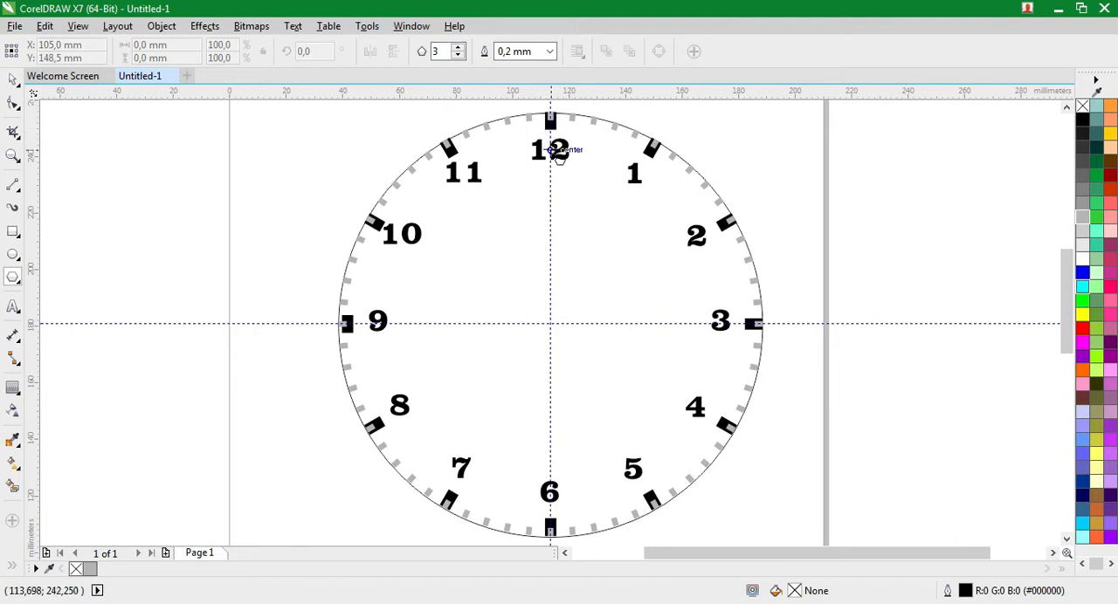
left_click_drag(550, 151, 539, 369)
left_click(13, 78)
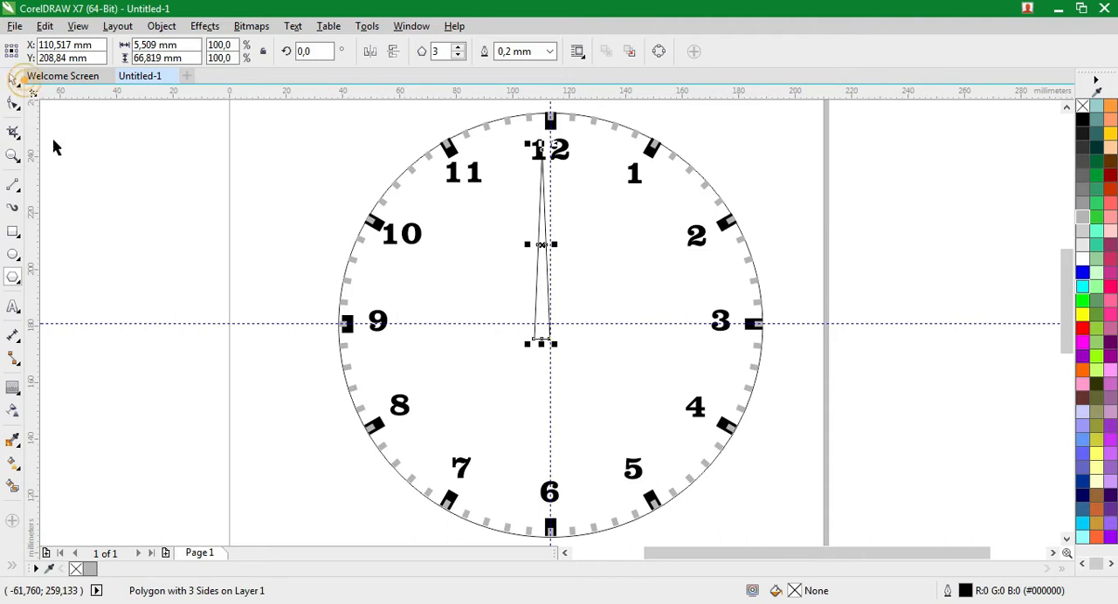
left_click_drag(541, 307, 549, 305)
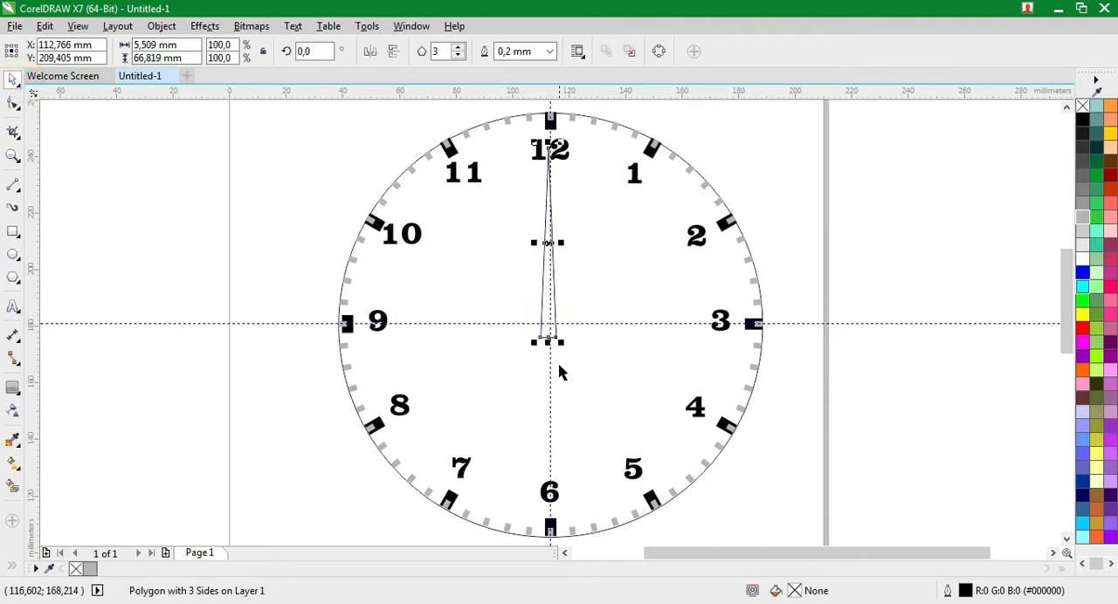
Fine-tune the triangular hand's horizontal position so that it is centred on the vertical guideline
left_click(13, 156)
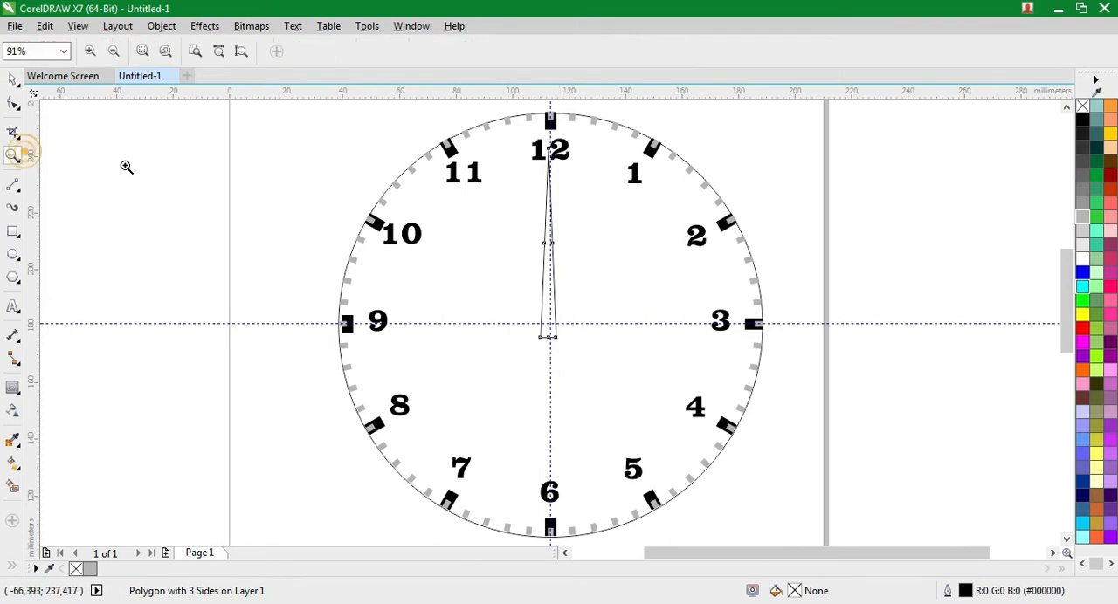
left_click_drag(462, 129, 640, 367)
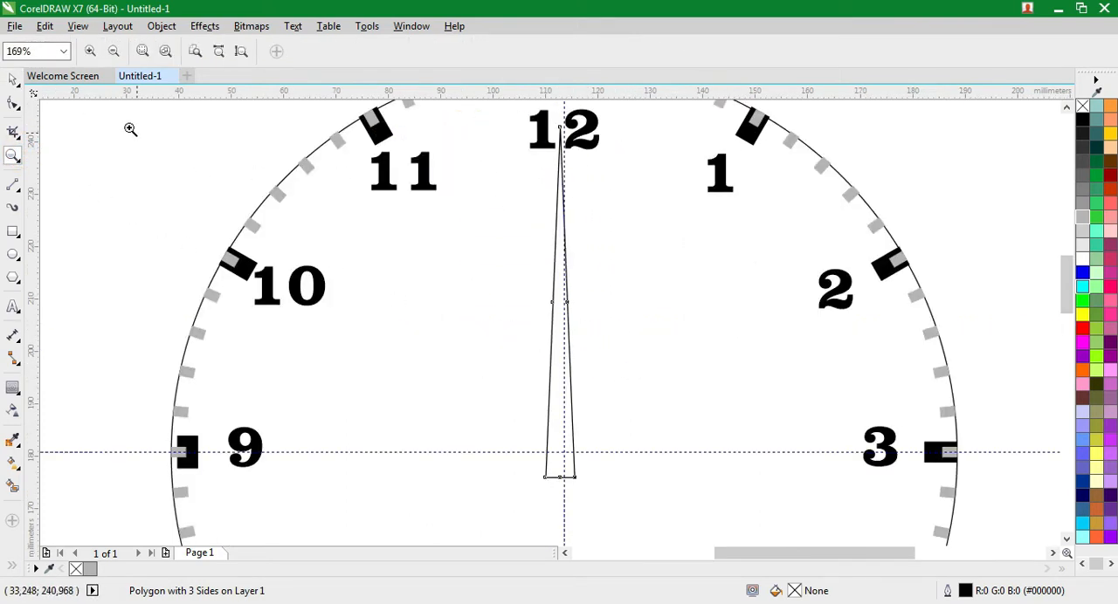
left_click(14, 80)
left_click(555, 373)
left_click_drag(555, 373, 560, 374)
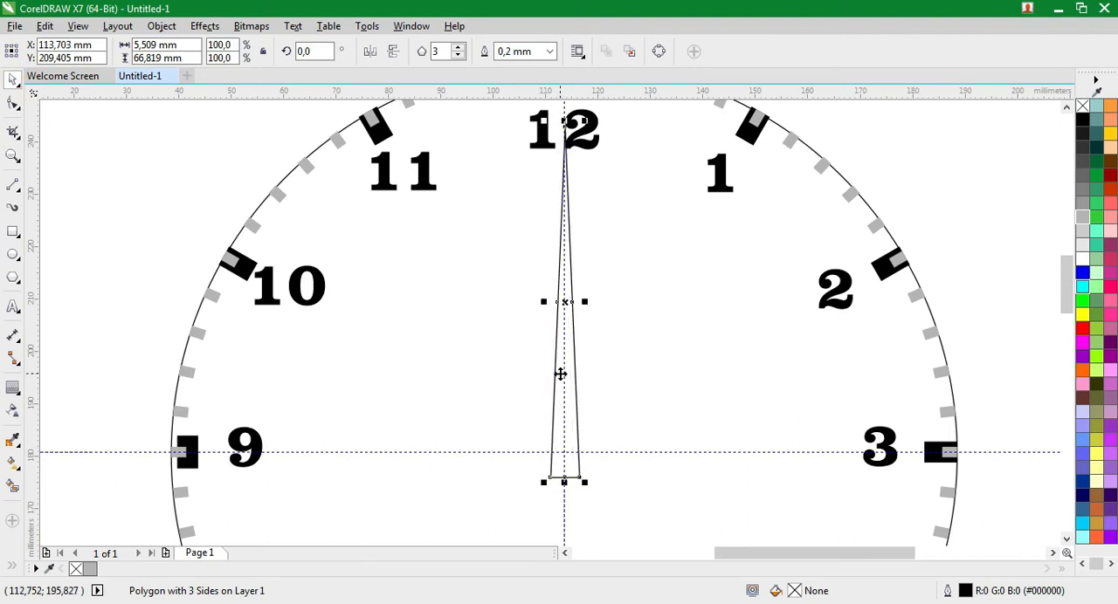
left_click(561, 374)
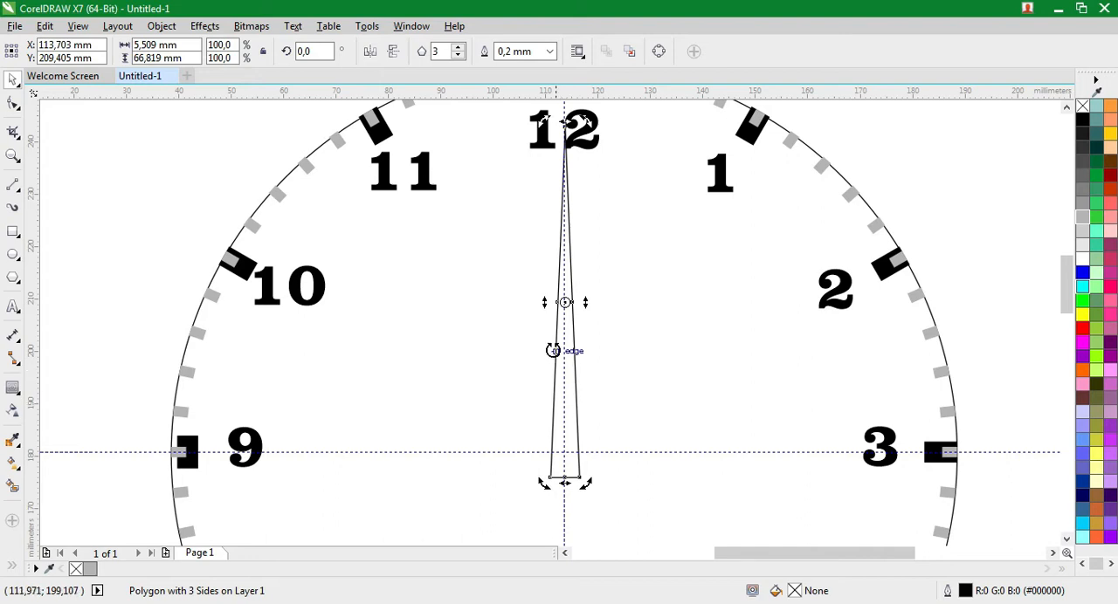
left_click(12, 155)
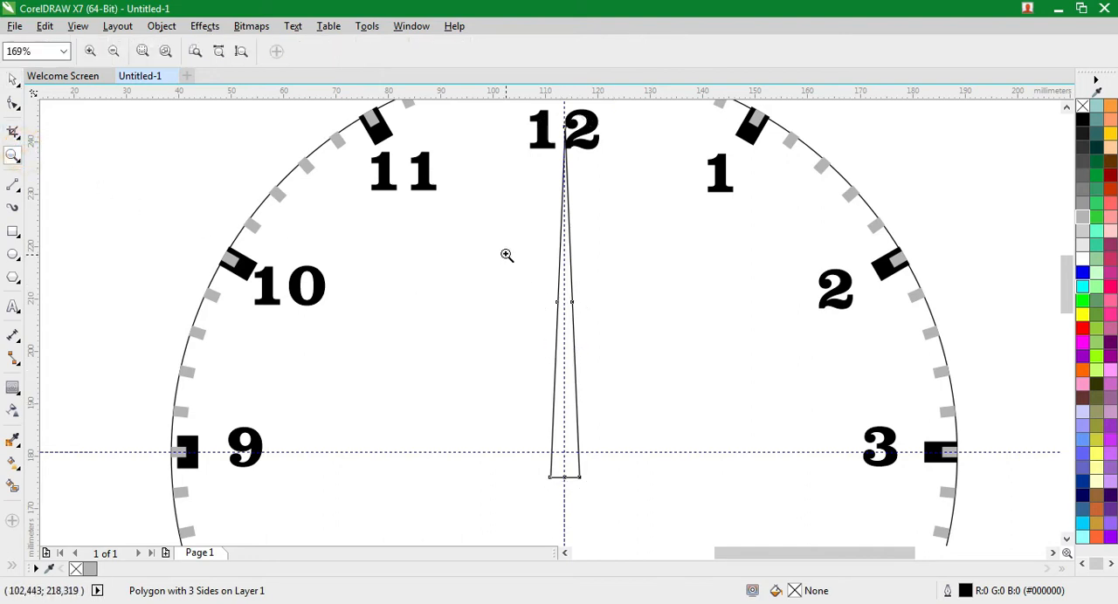
left_click_drag(505, 253, 591, 341)
left_click(13, 79)
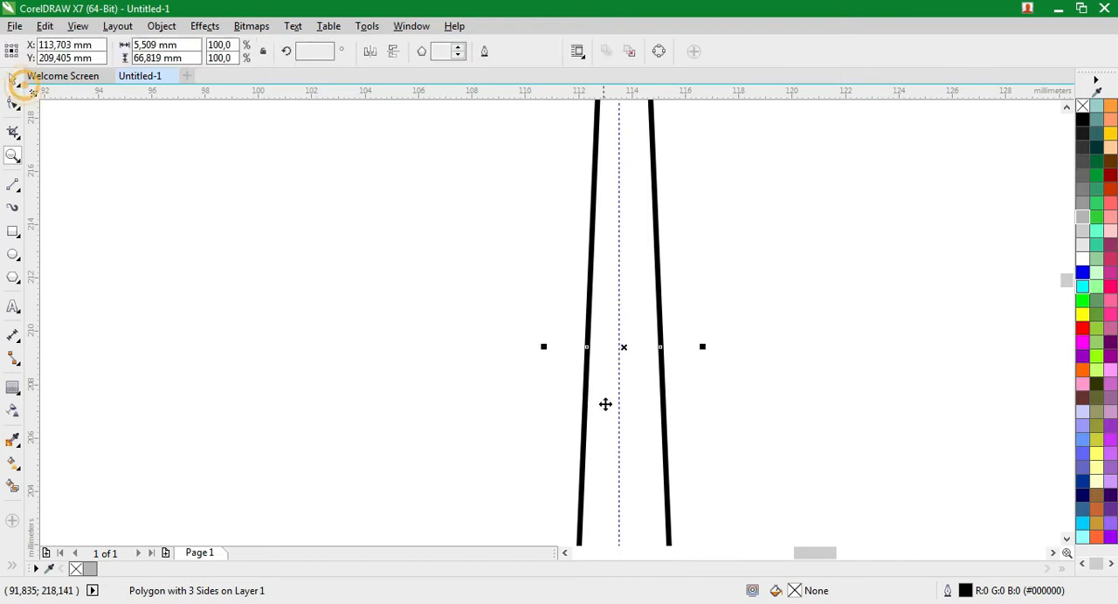
left_click(638, 427)
left_click_drag(636, 428, 633, 427)
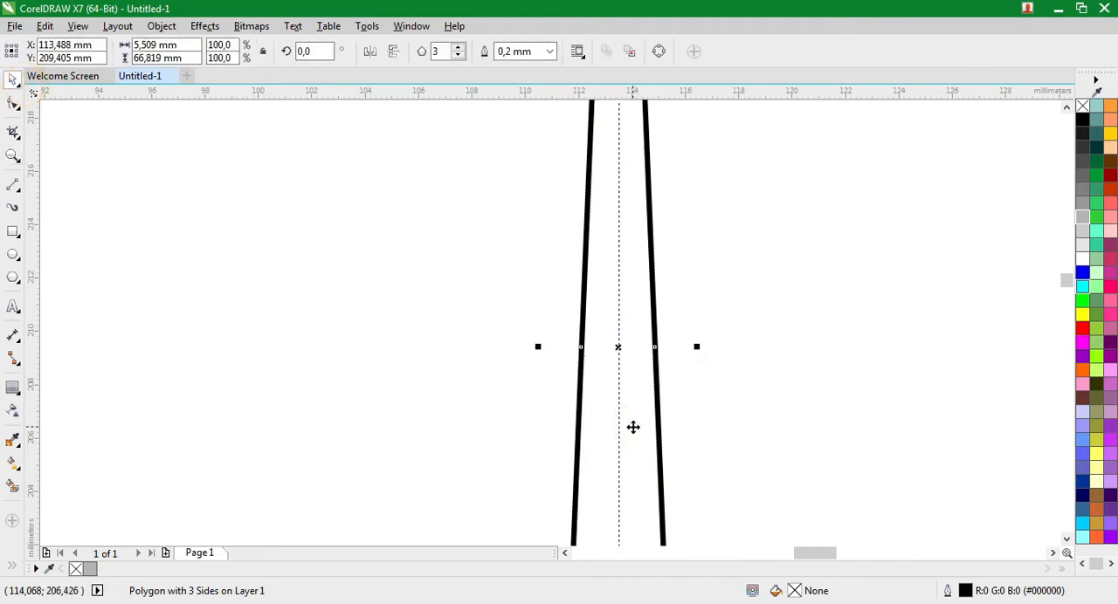
Fill the triangular hand with black
left_click(1082, 121)
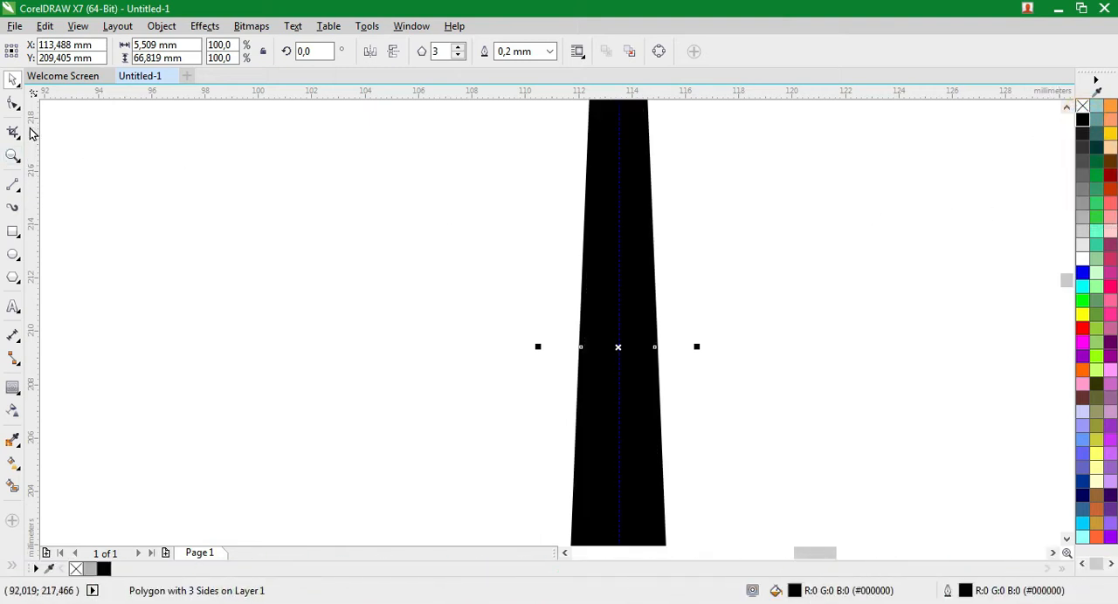
left_click(13, 155)
scroll(237, 234, "down", 3)
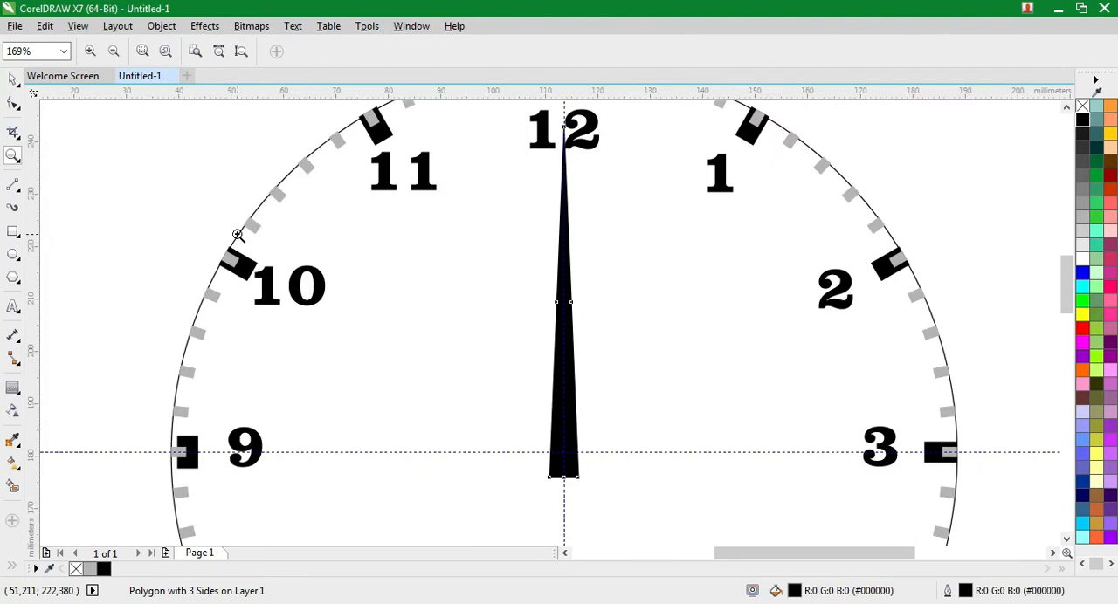
Move the hand's rotation centre to the dial's centre, where the two guidelines cross
left_click(11, 80)
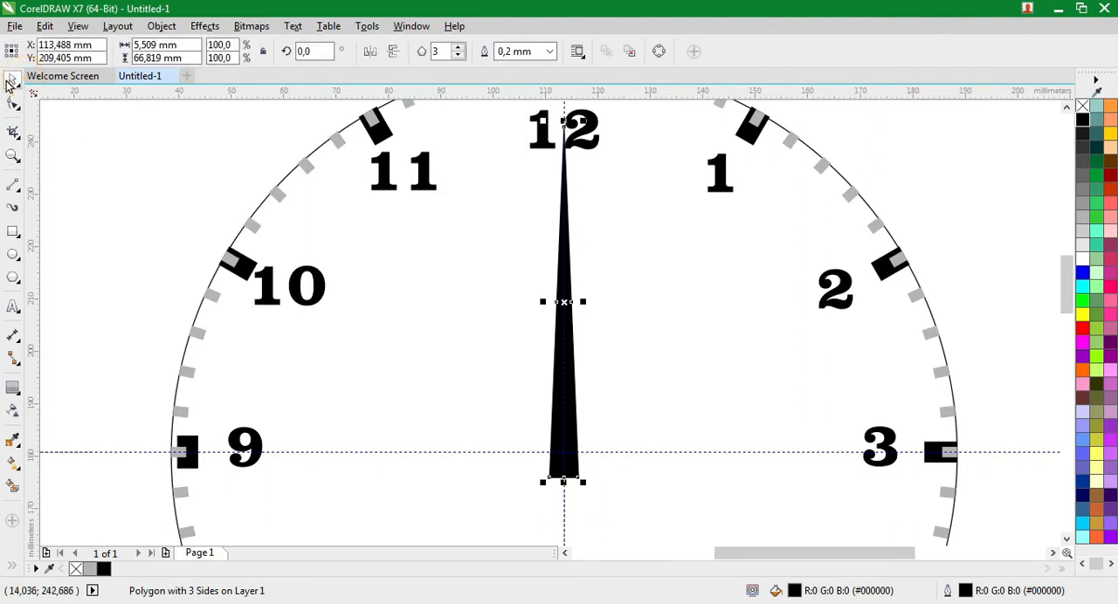
left_click(565, 325)
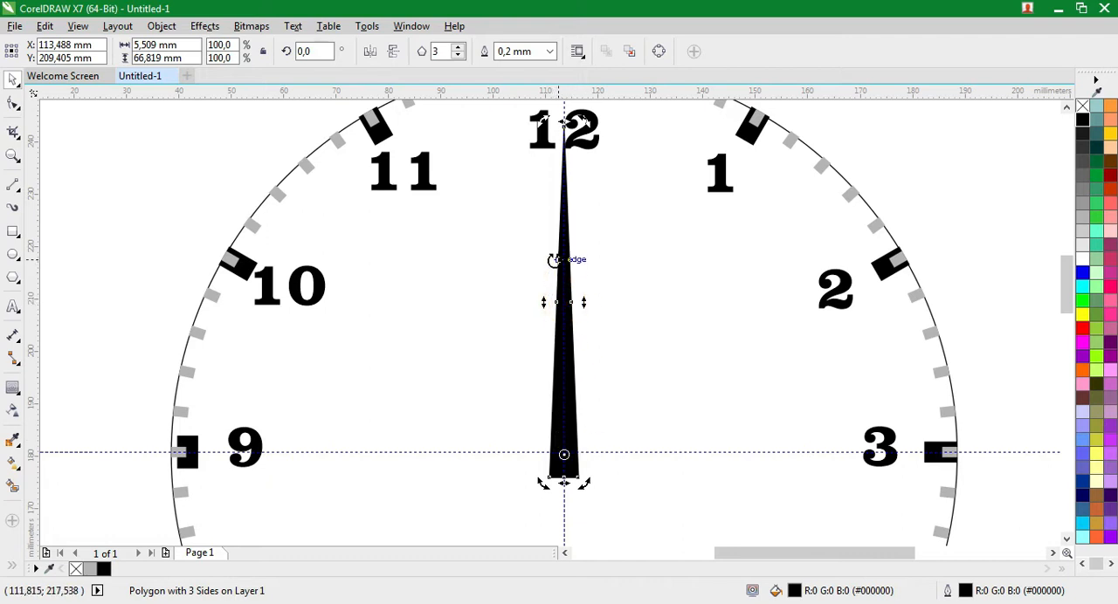
left_click(13, 156)
key("F4")
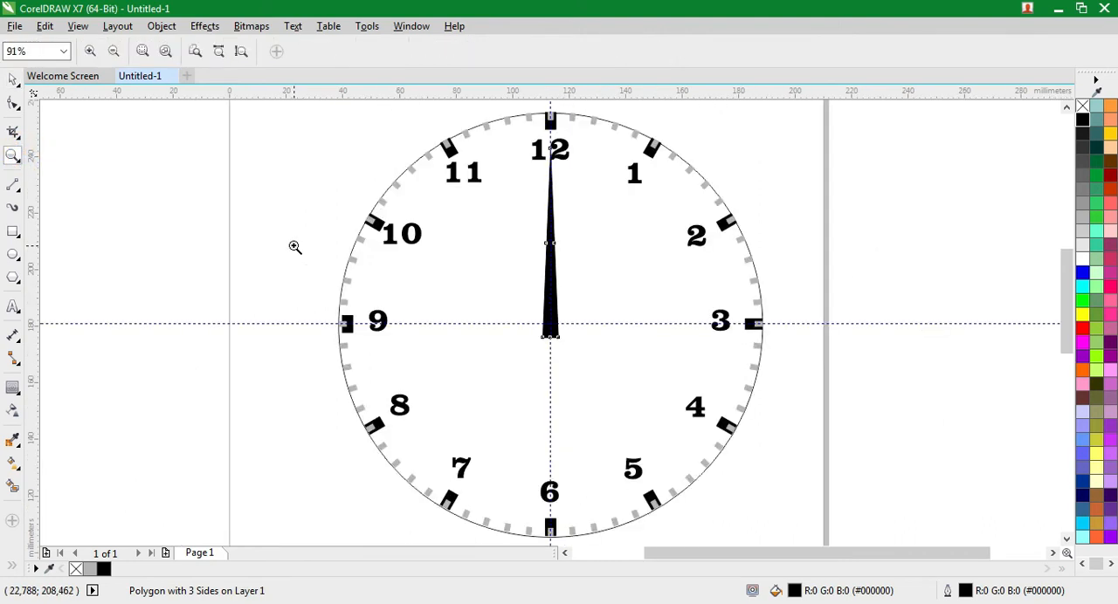
left_click(13, 81)
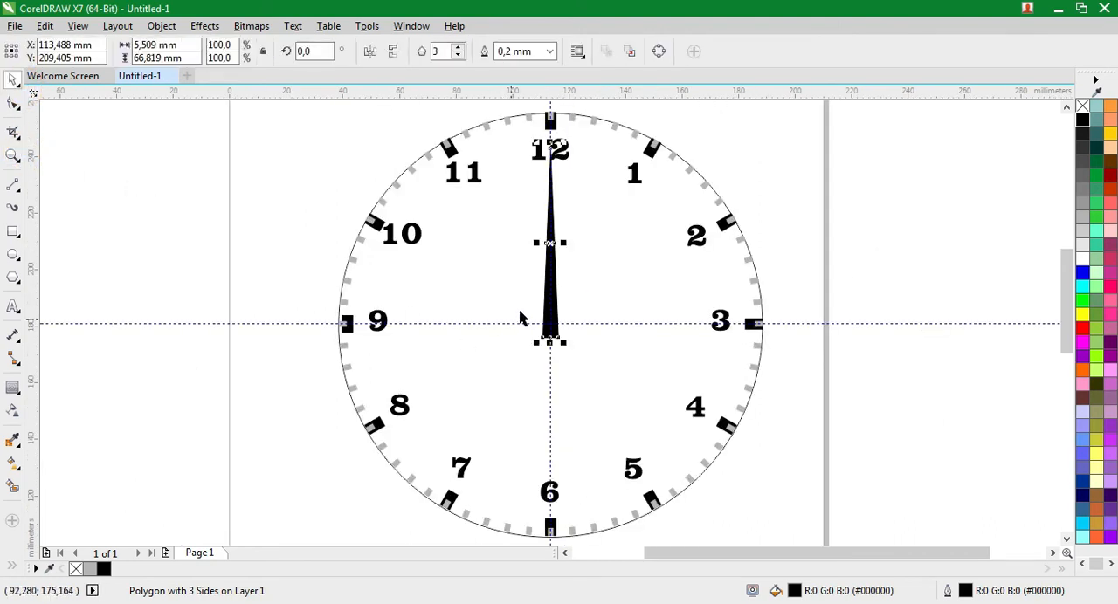
left_click(544, 279)
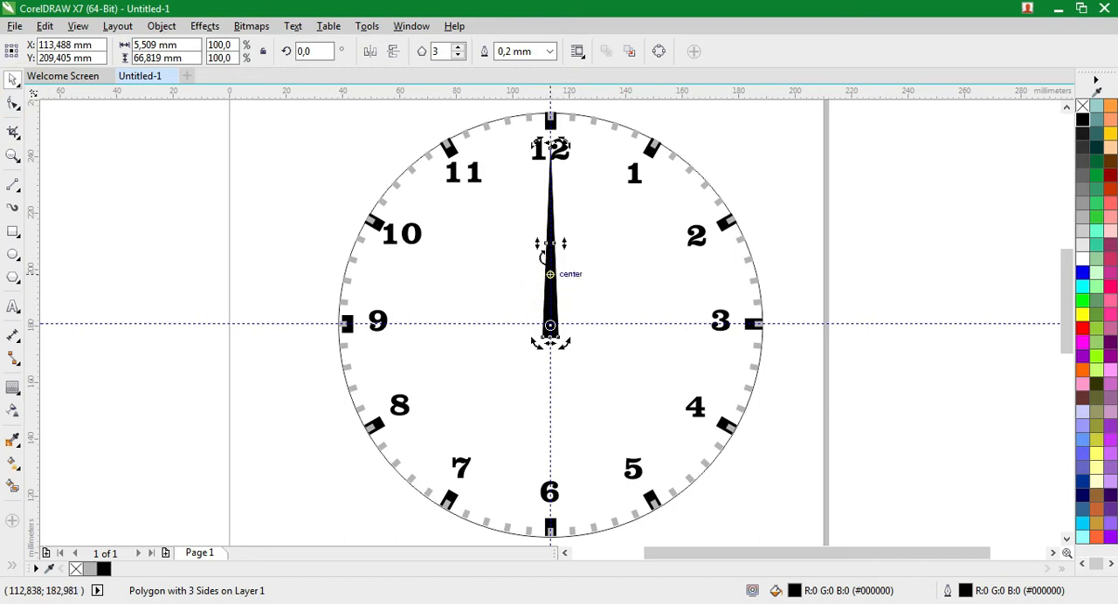
left_click_drag(535, 147, 542, 246)
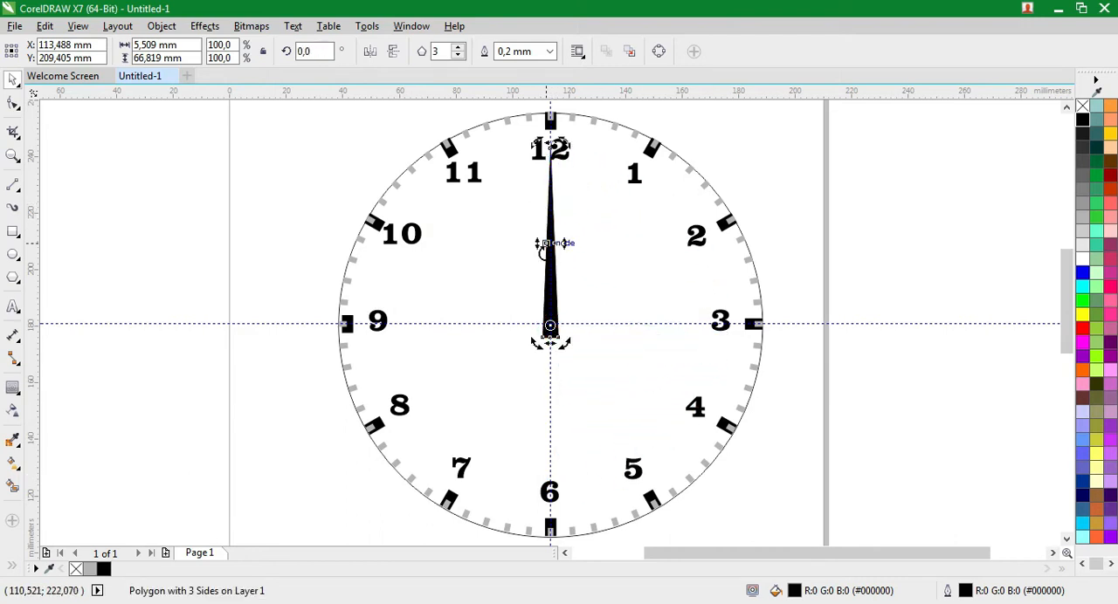
left_click(550, 289)
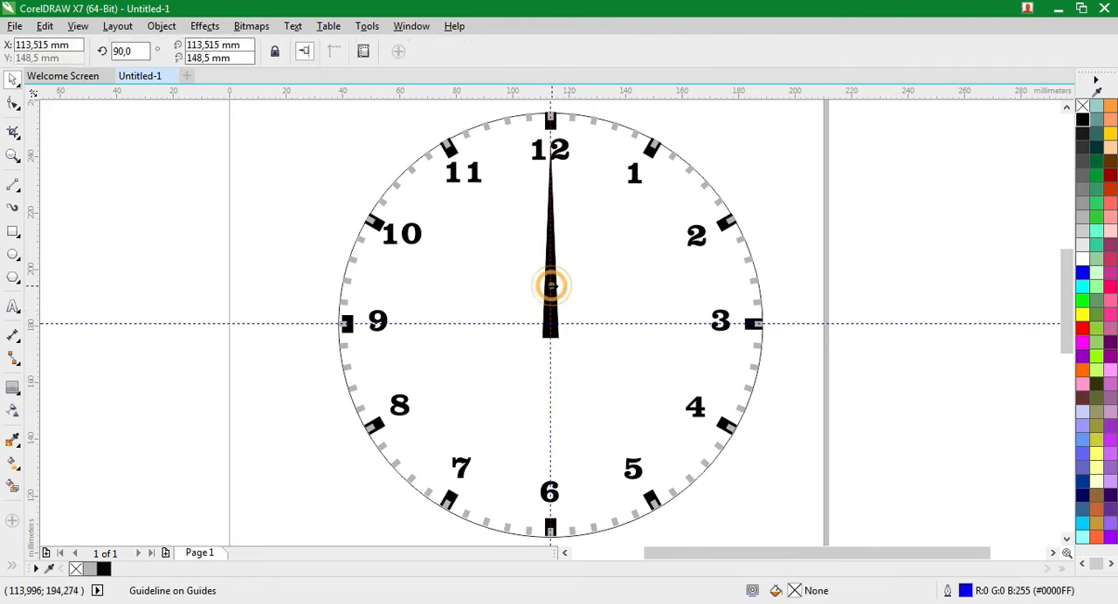
Copy the black triangular hand and paste the duplicate in the same place
right_click(552, 328)
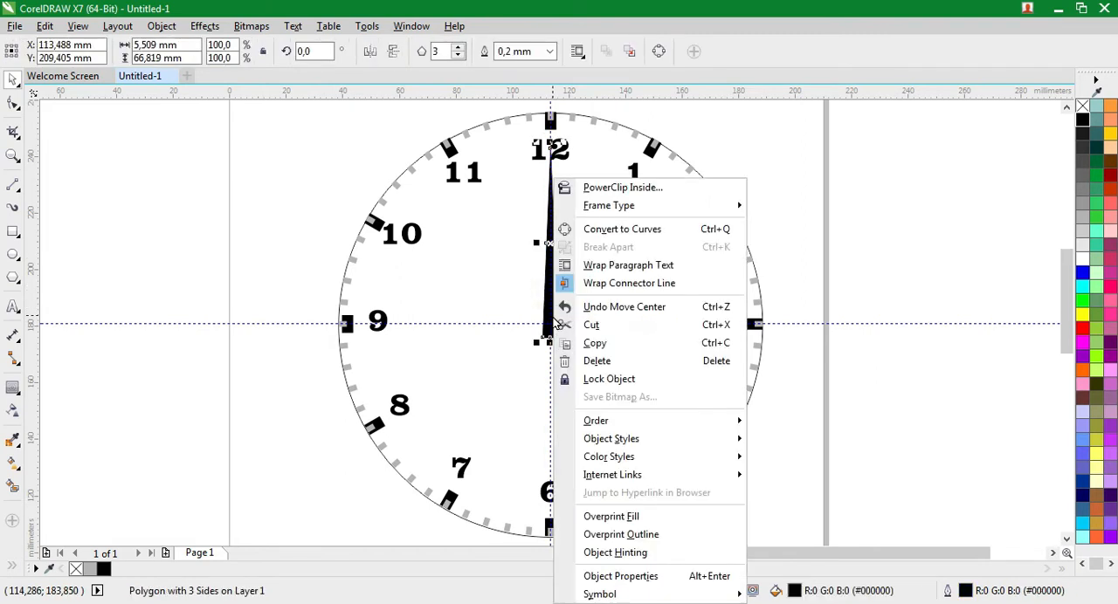
left_click(595, 343)
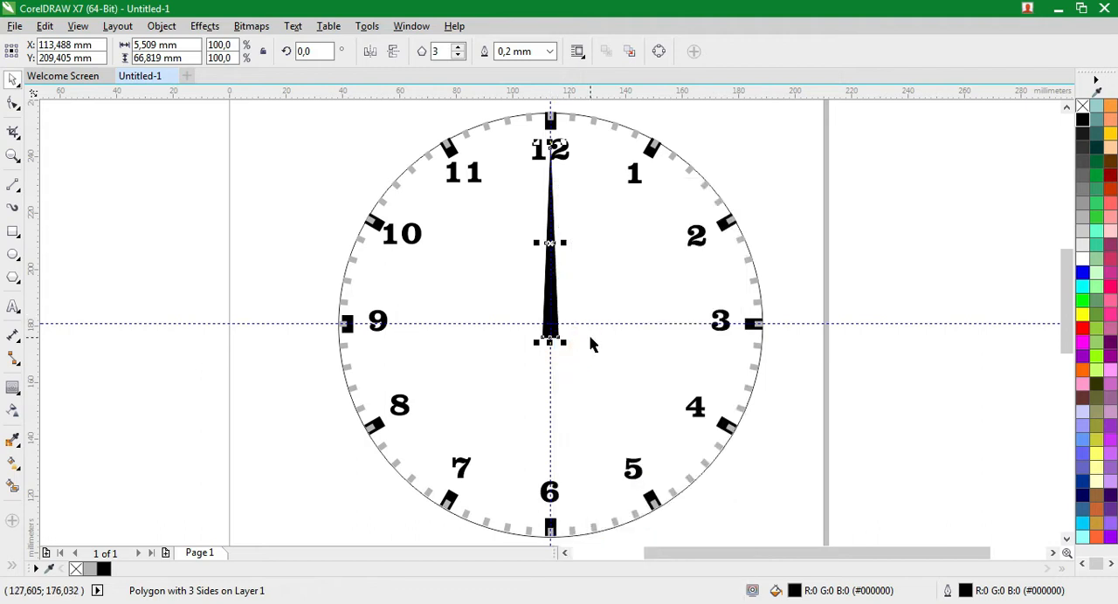
right_click(807, 285)
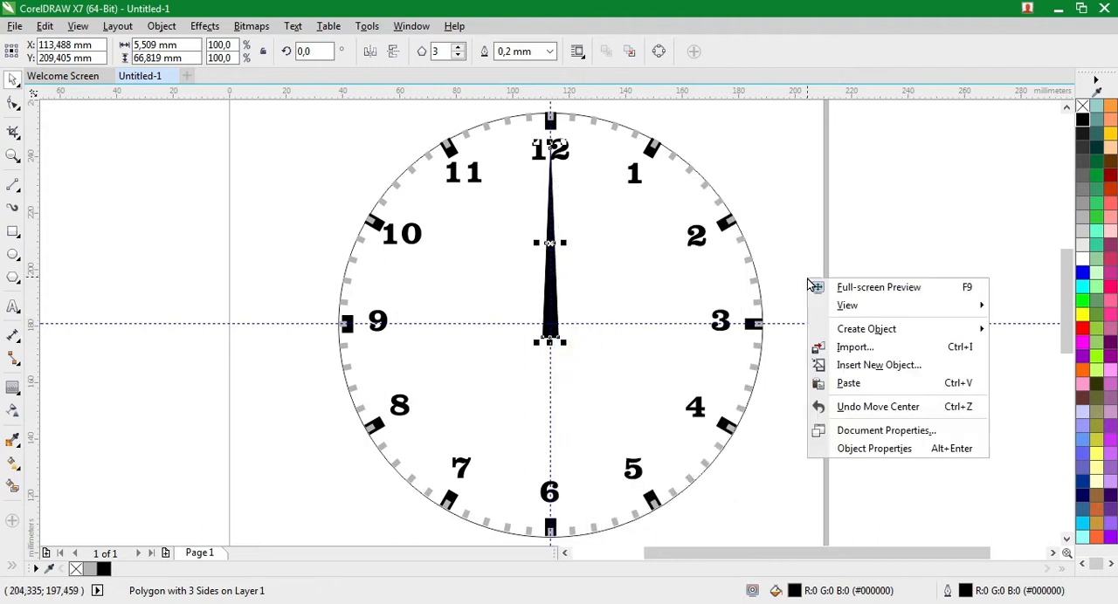
left_click(849, 385)
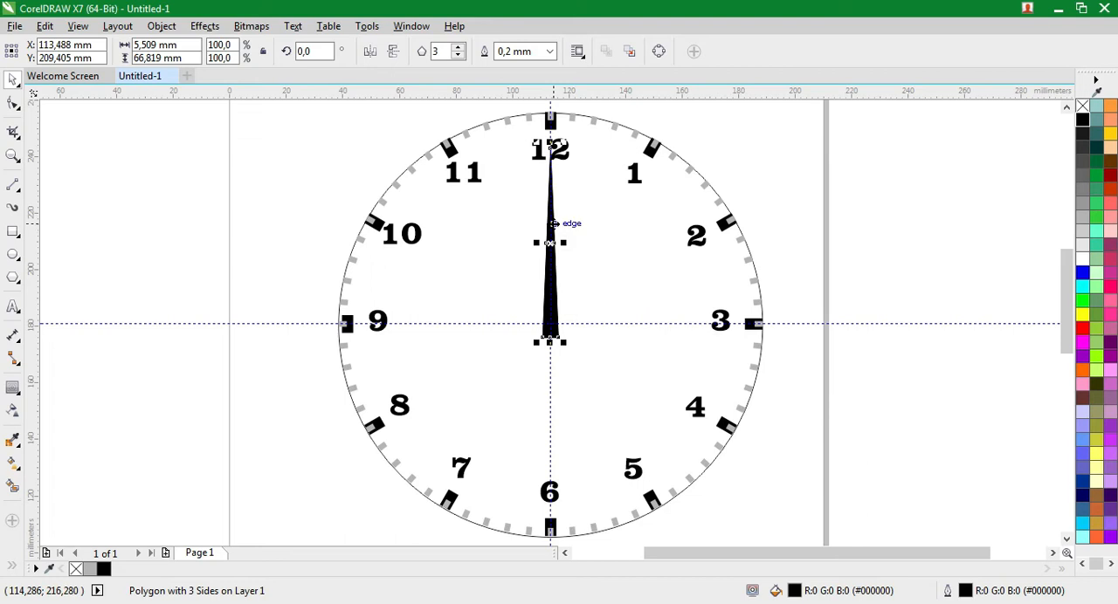
Rotate the pasted hand about the dial's centre to point at the 3 and shorten it to about 50.2 mm
left_click(554, 223)
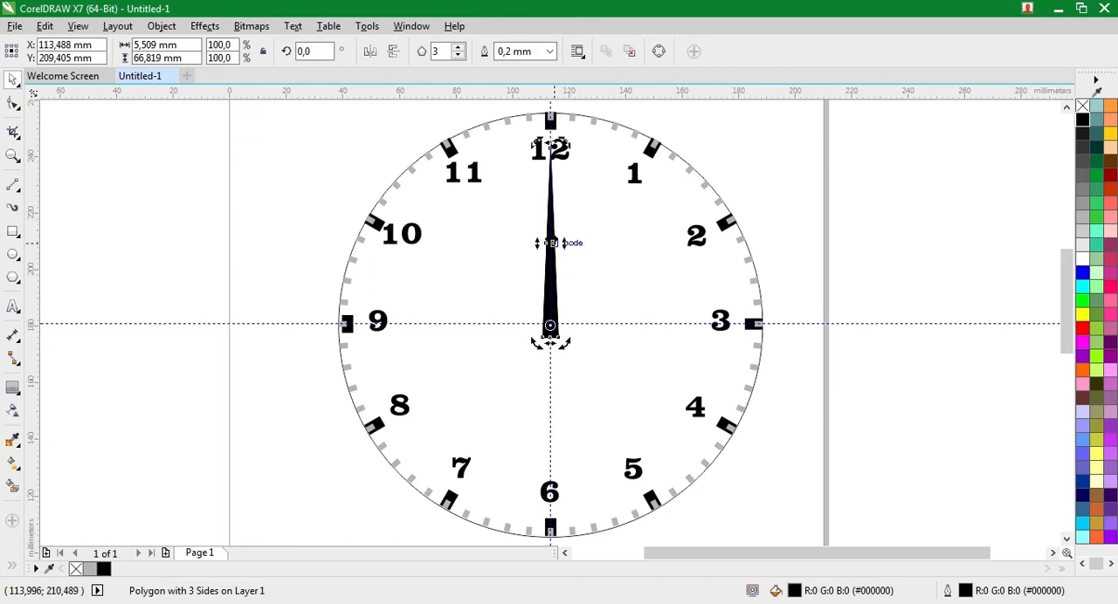
left_click_drag(560, 148, 712, 339)
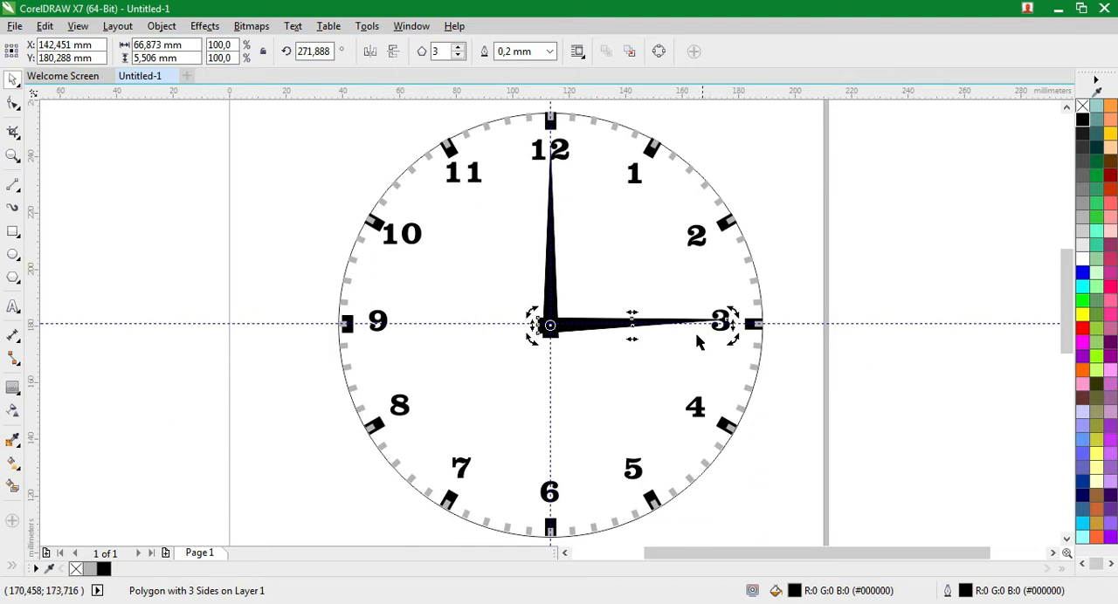
left_click(664, 325)
left_click_drag(732, 324, 686, 331)
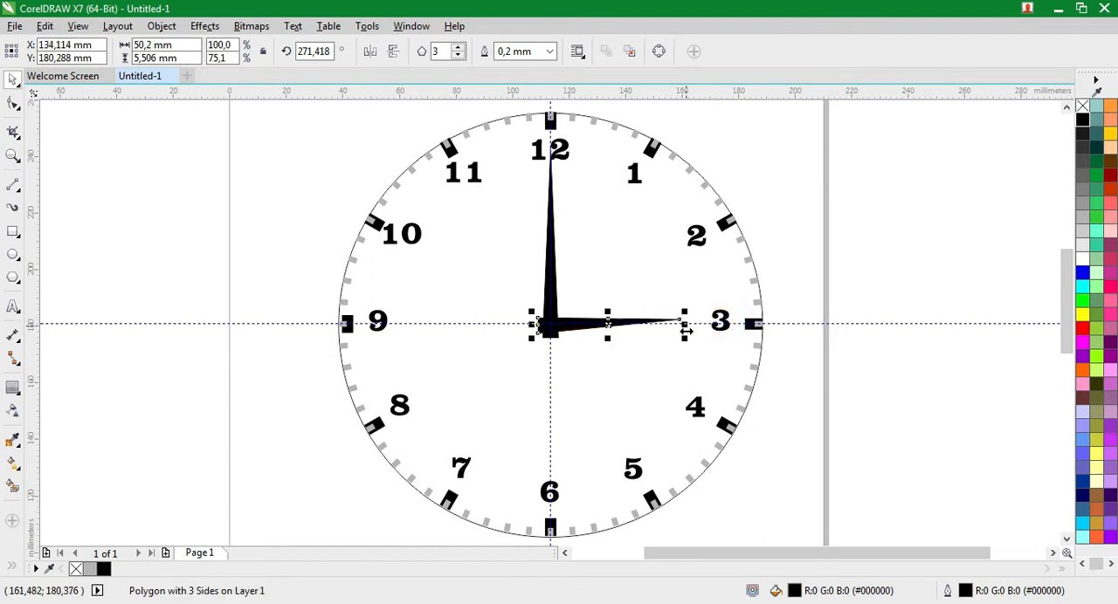
Set the workspace's constrain angle for editing to 6 degrees
left_click(372, 28)
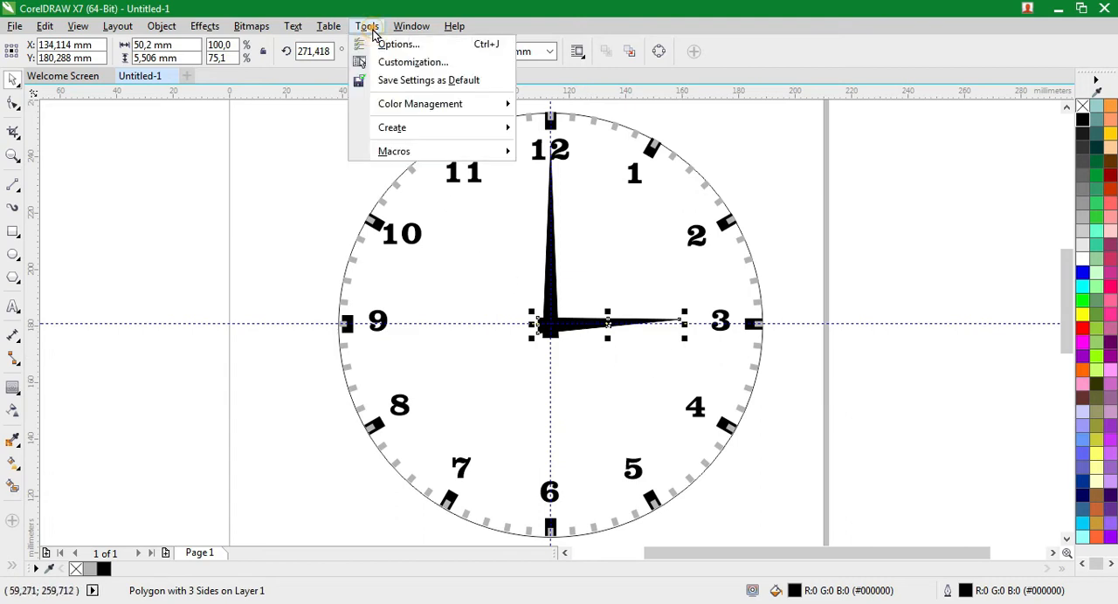
key("Escape")
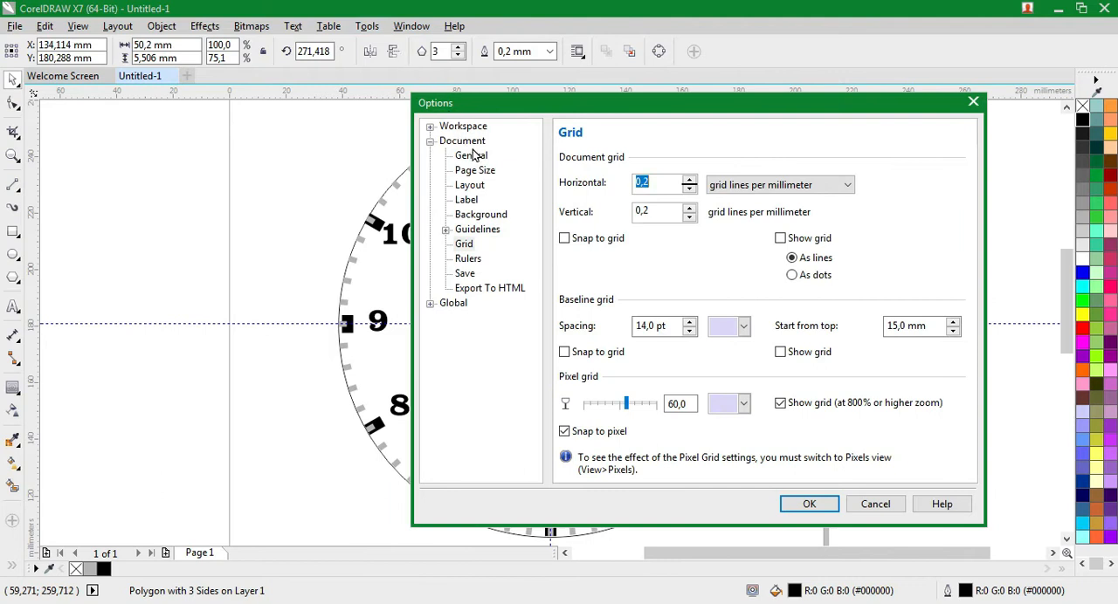
left_click(464, 127)
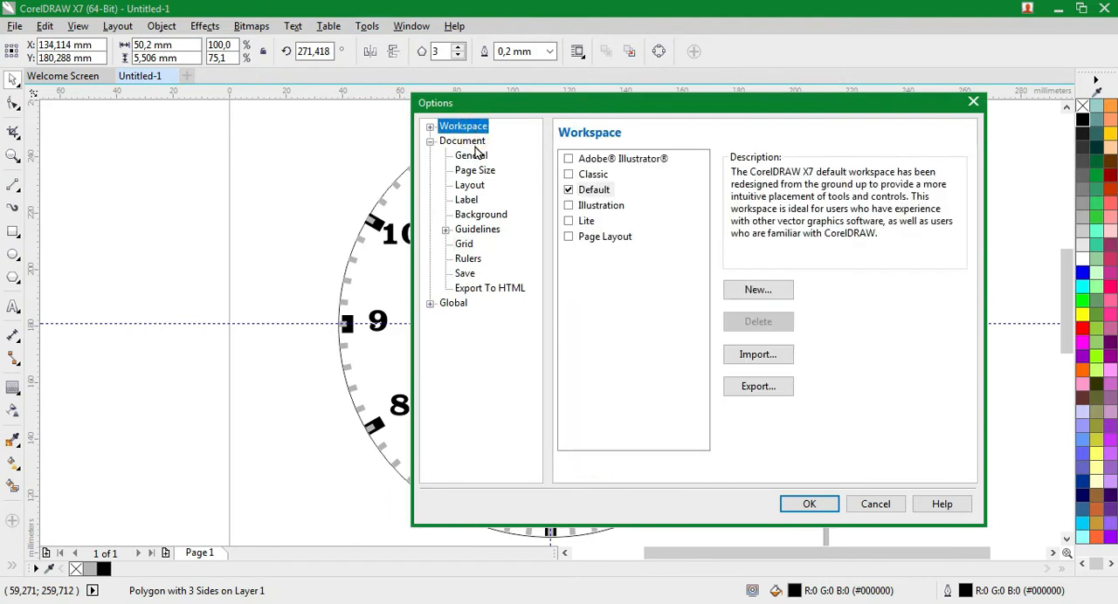
left_click(429, 127)
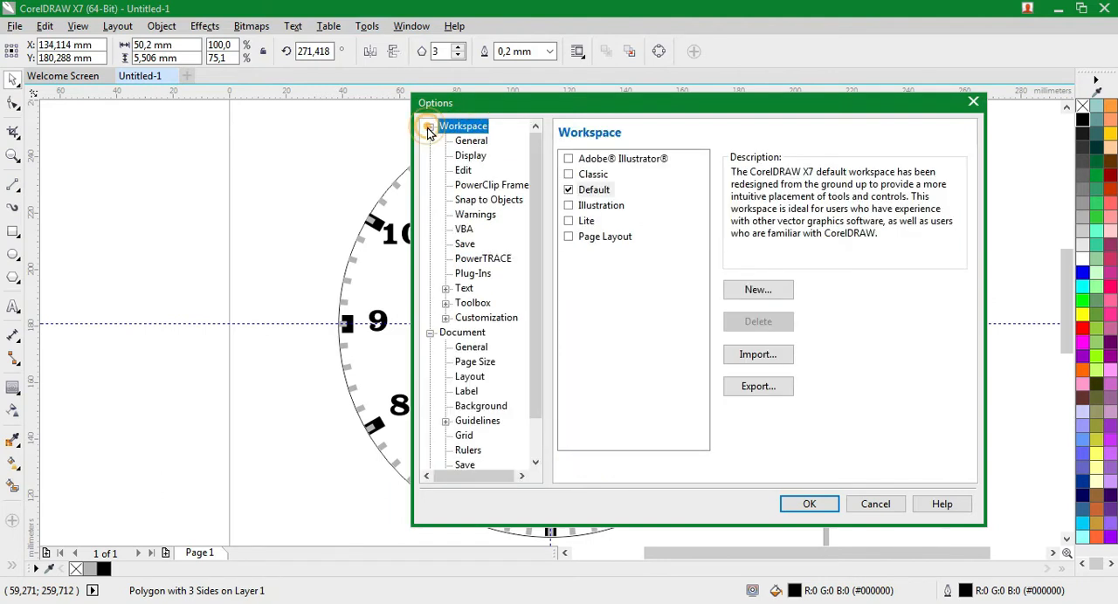
left_click(463, 171)
double_click(747, 165)
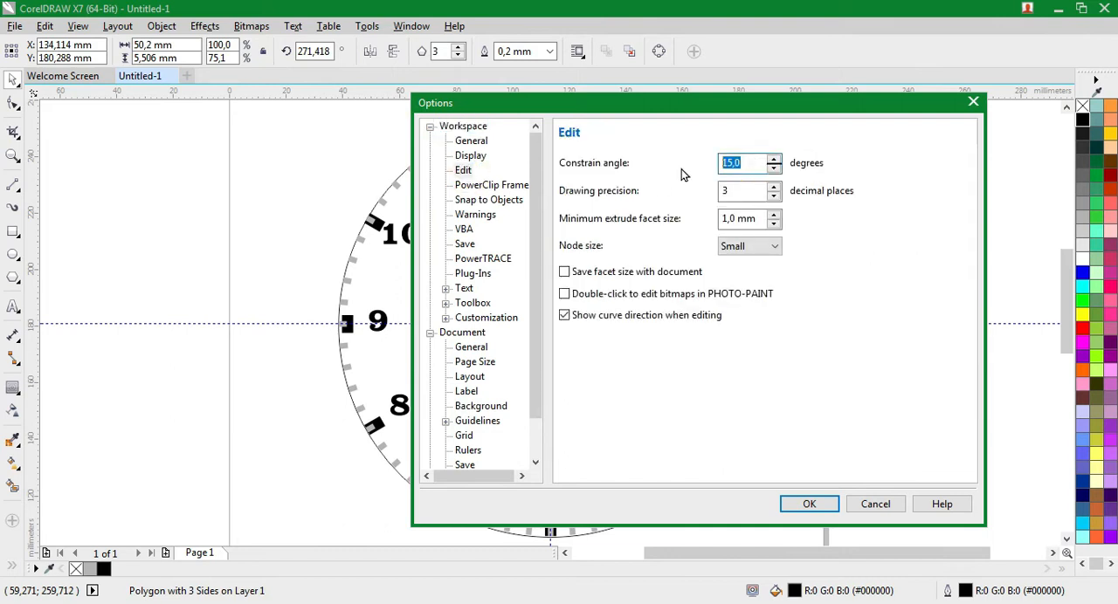
type("6")
left_click(830, 504)
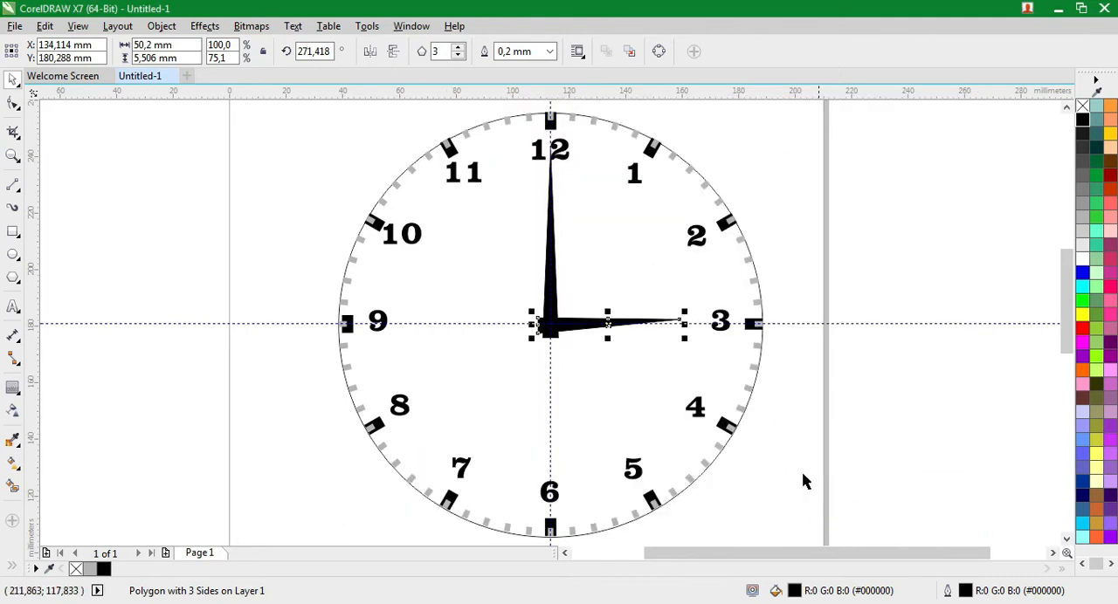
Rotate the short hand about the dial's centre to point at the 4
left_click(638, 325)
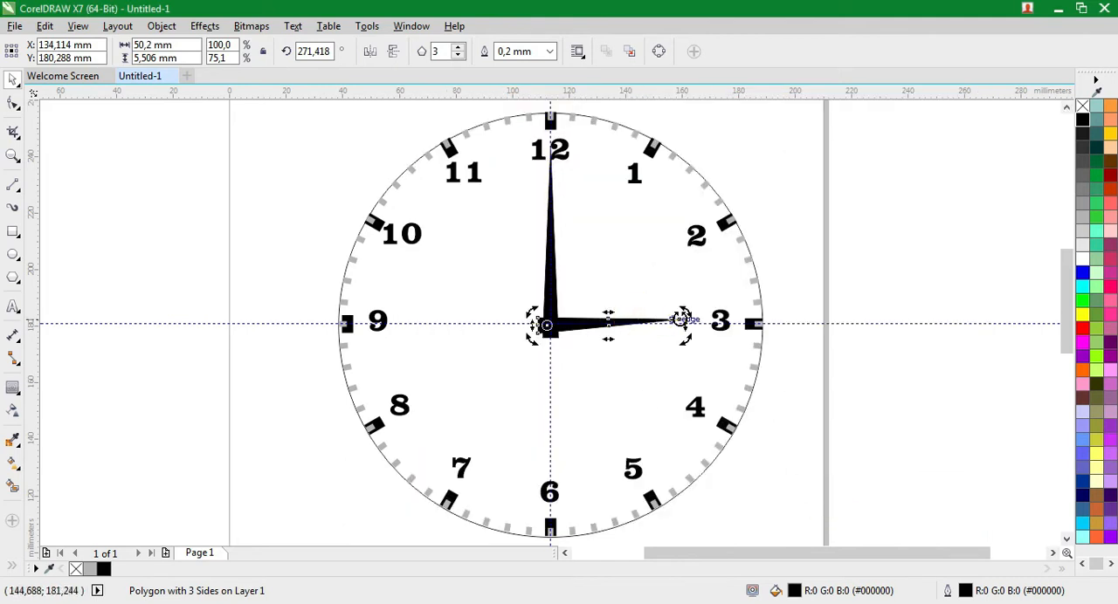
left_click_drag(684, 316, 678, 399)
Try rotating the long hand about the dial's centre to the 7 and swing it back to the 12
left_click(547, 229)
left_click(546, 262)
left_click(556, 291)
left_click(554, 284)
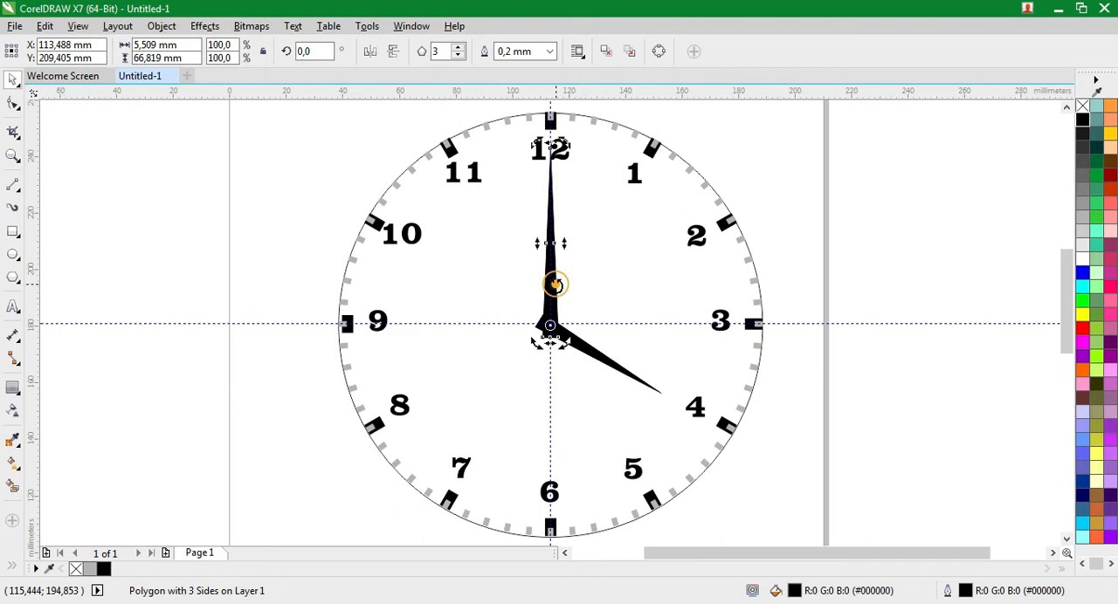
left_click_drag(552, 145, 442, 490)
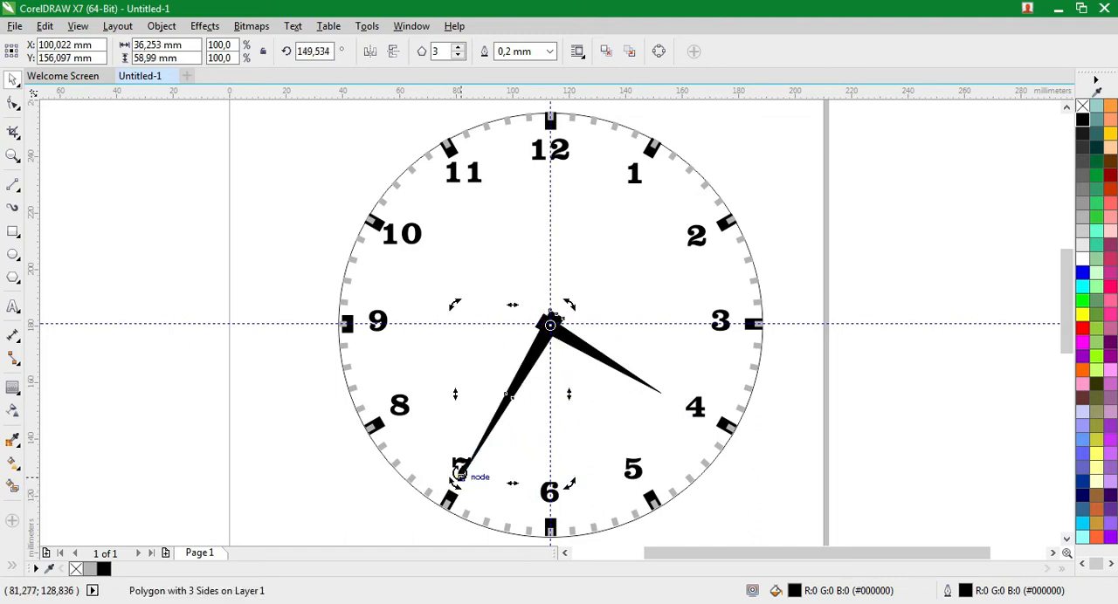
left_click_drag(566, 486, 507, 272)
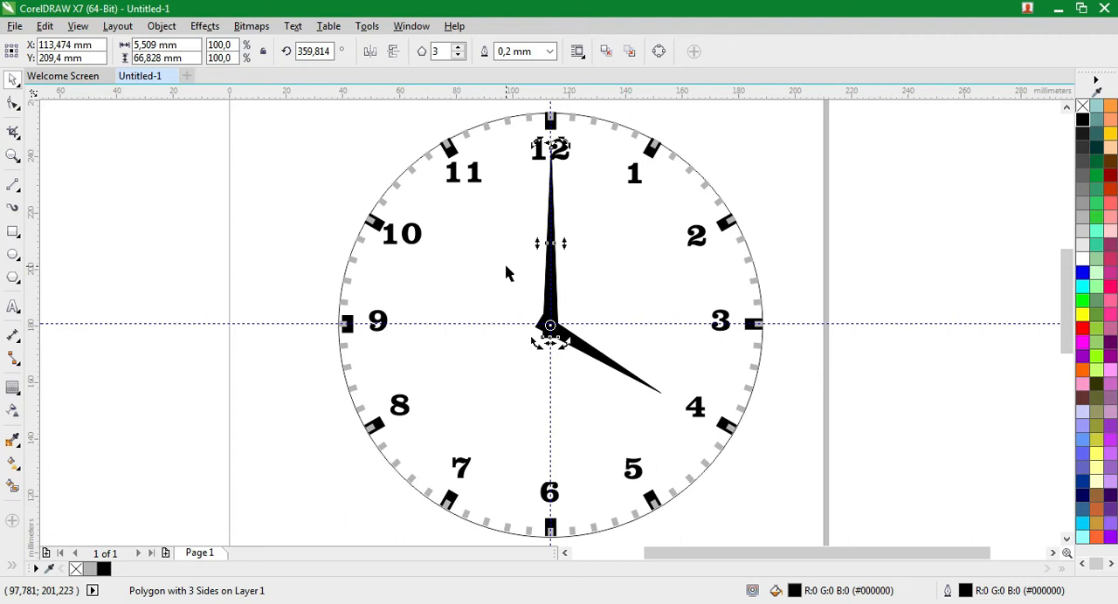
Enlarge the dial circle to 160 by 160 mm and give it a 10 mm outline
left_click(310, 209)
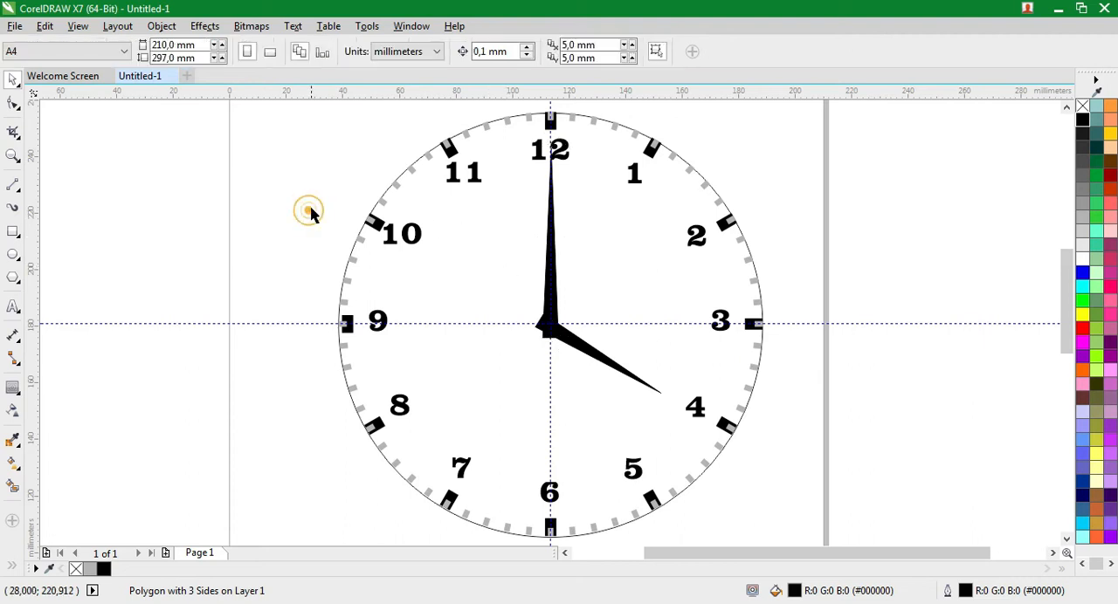
left_click(401, 172)
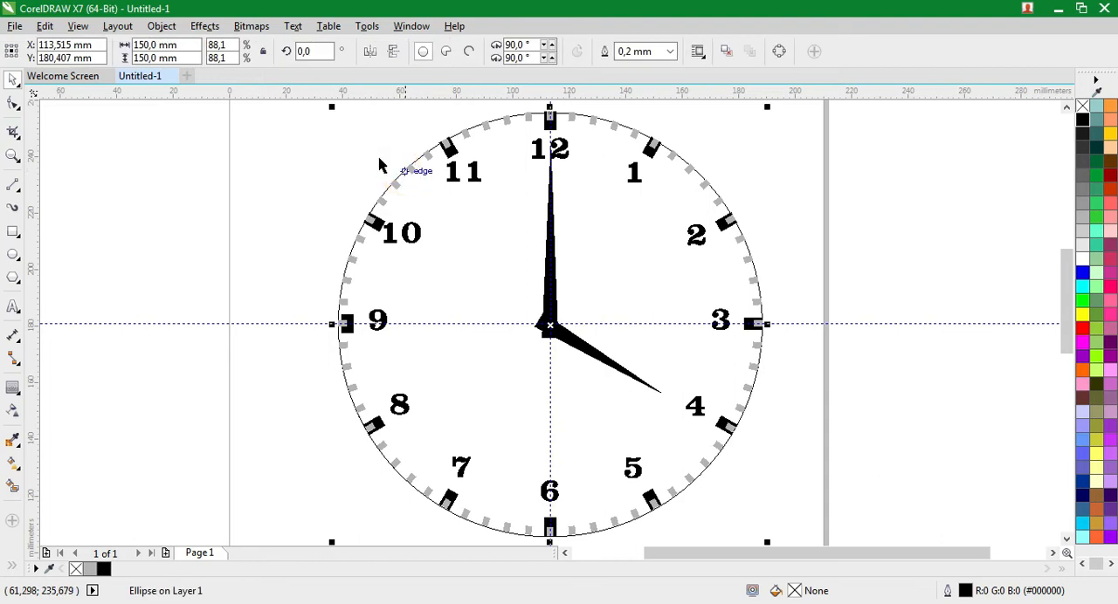
left_click(174, 44)
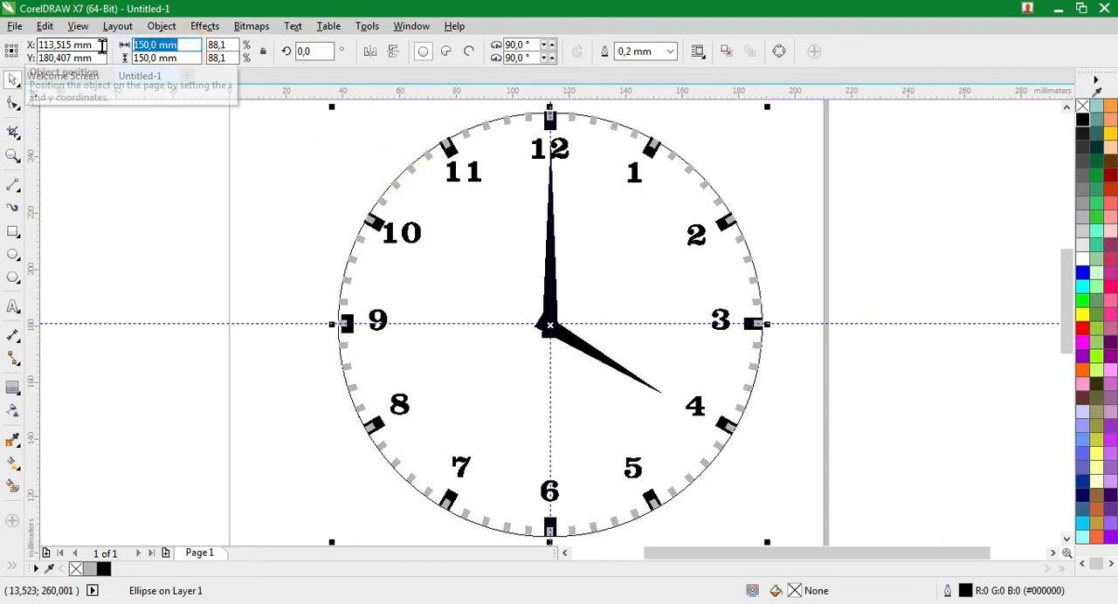
type("160")
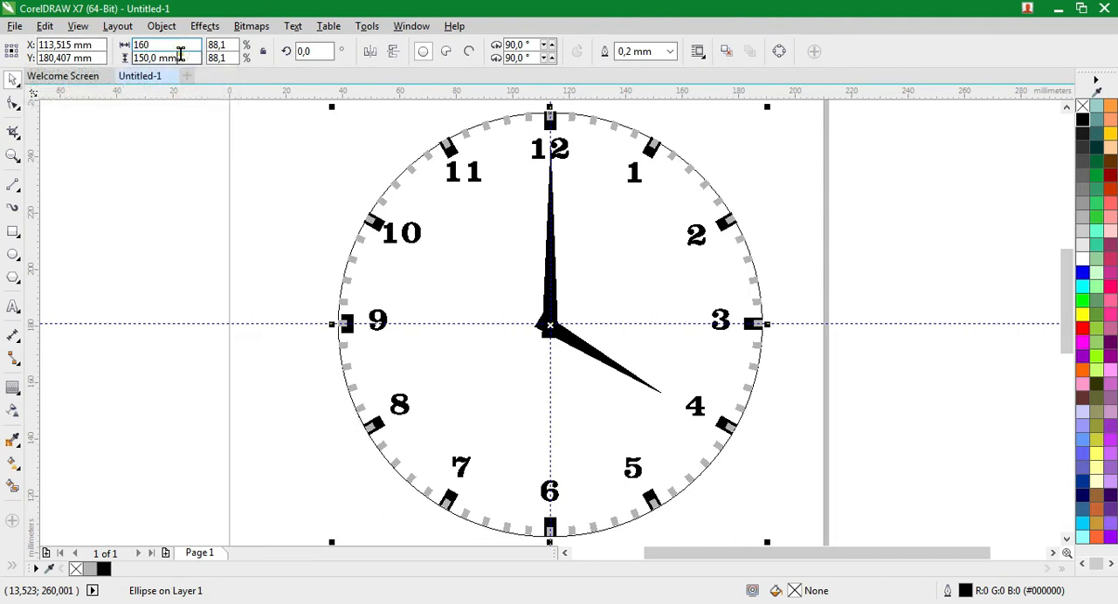
left_click(180, 55)
type("1")
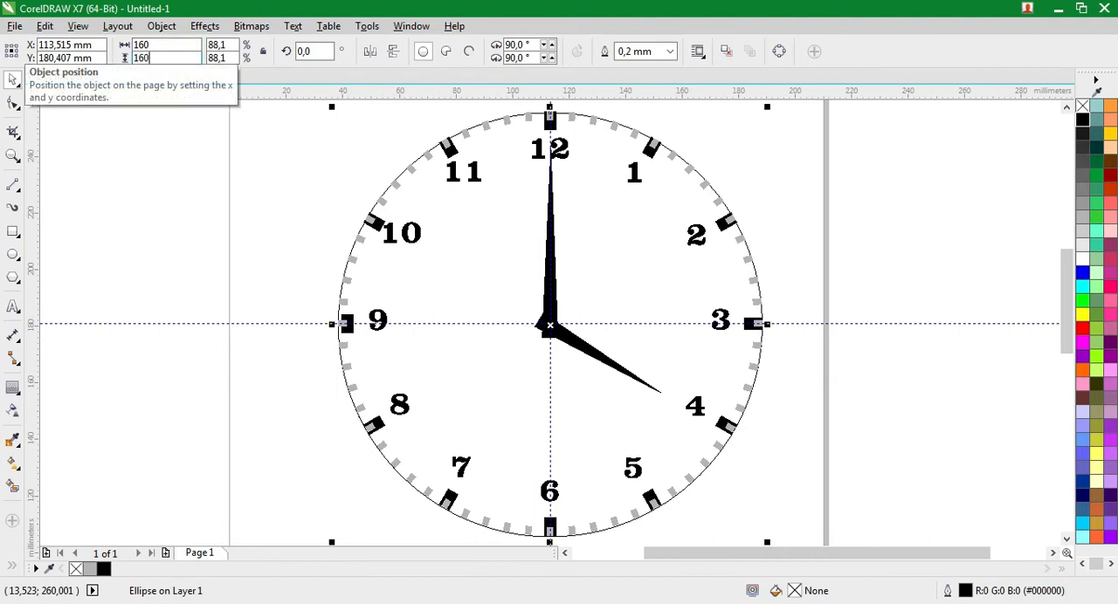
type("60")
key("Return")
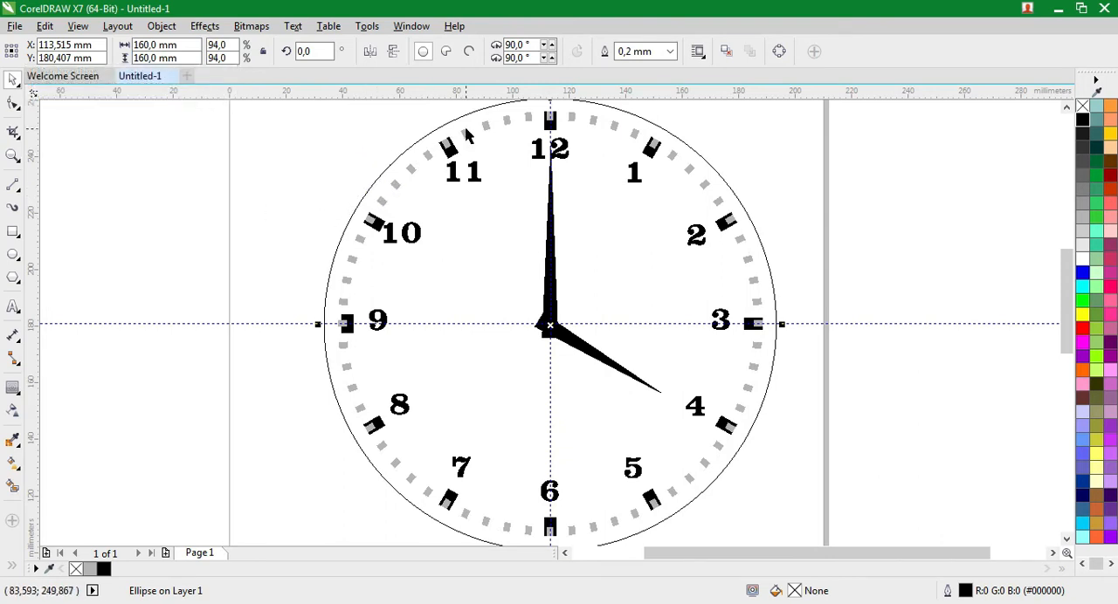
left_click(670, 54)
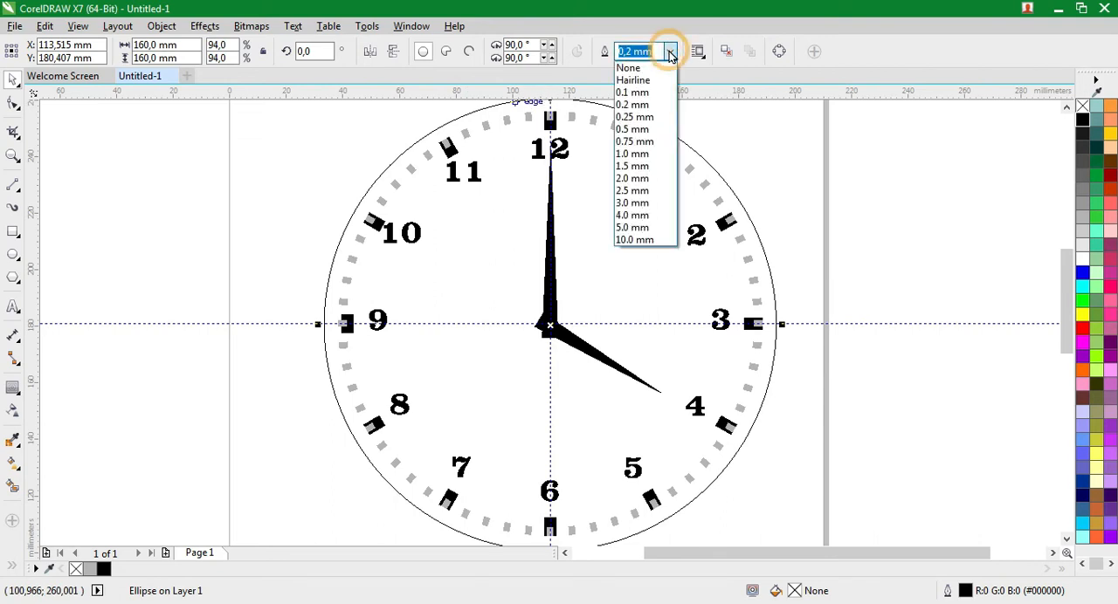
left_click(651, 240)
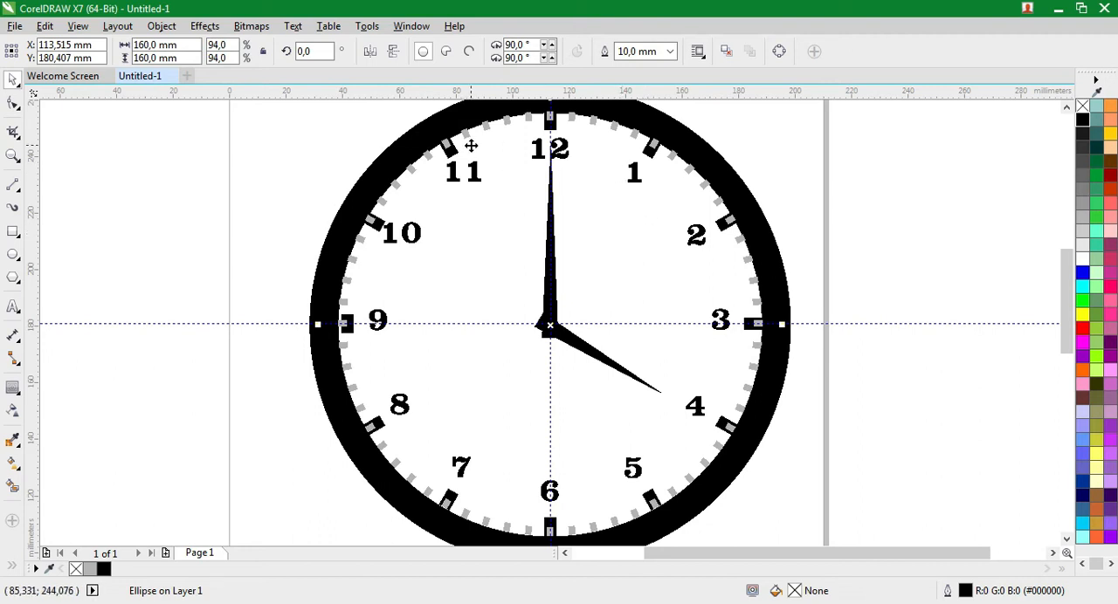
Inspect the thick-outlined circle in Wireframe view and return to Enhanced view
left_click(78, 26)
left_click(113, 62)
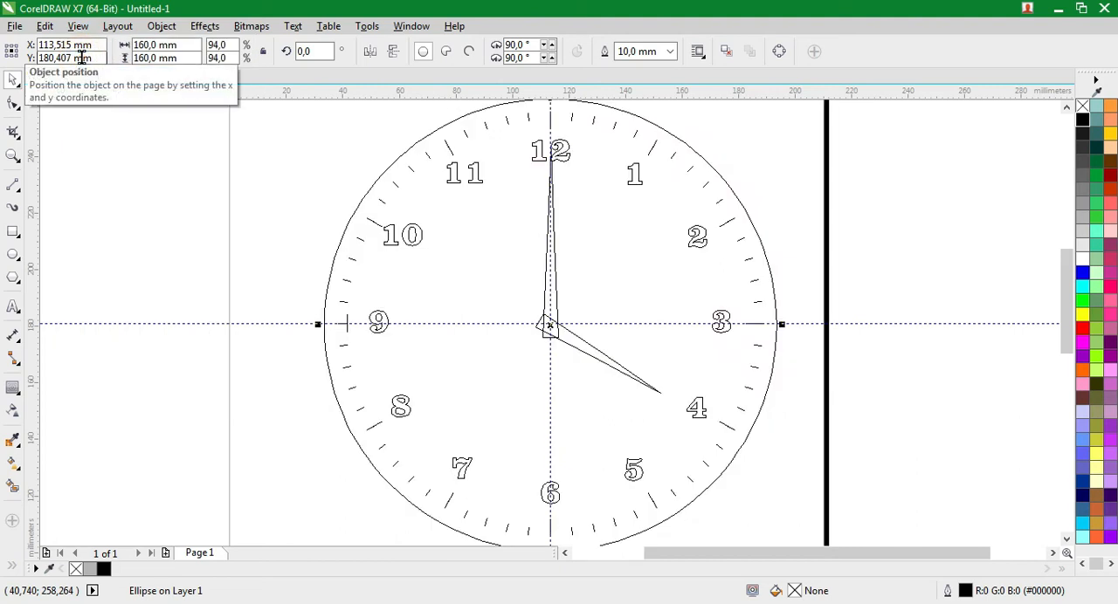
left_click(77, 26)
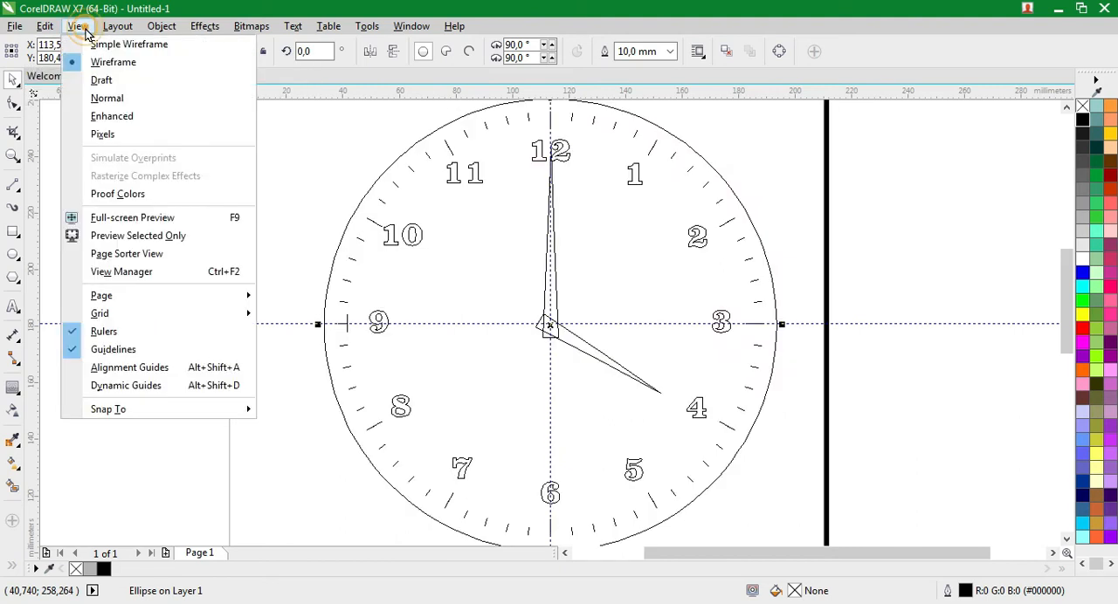
left_click(99, 116)
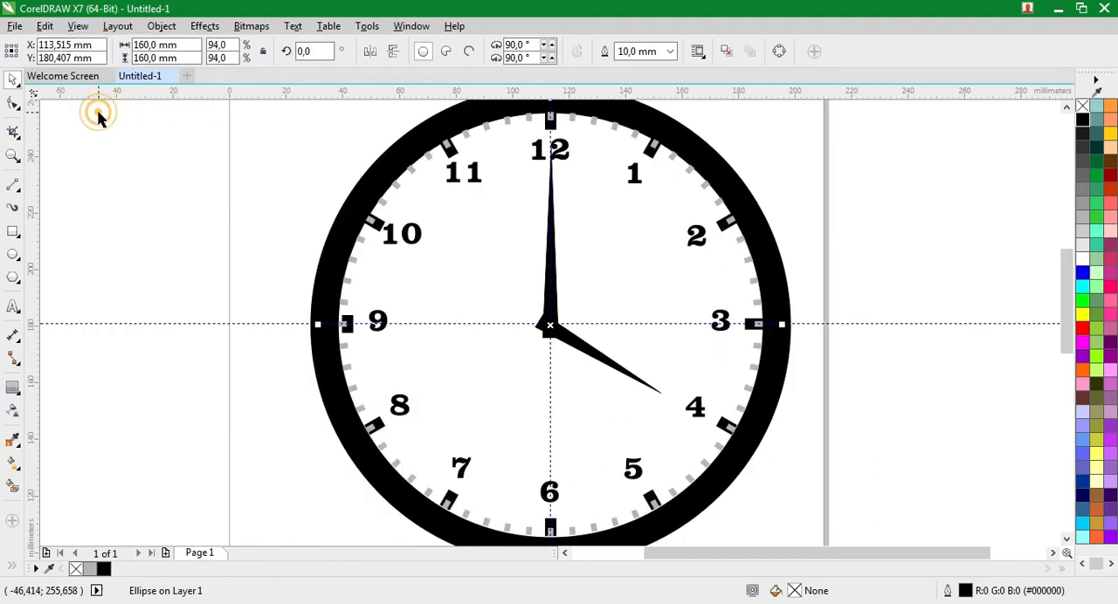
Convert the dial circle's thick outline to an object
left_click(84, 28)
left_click(162, 28)
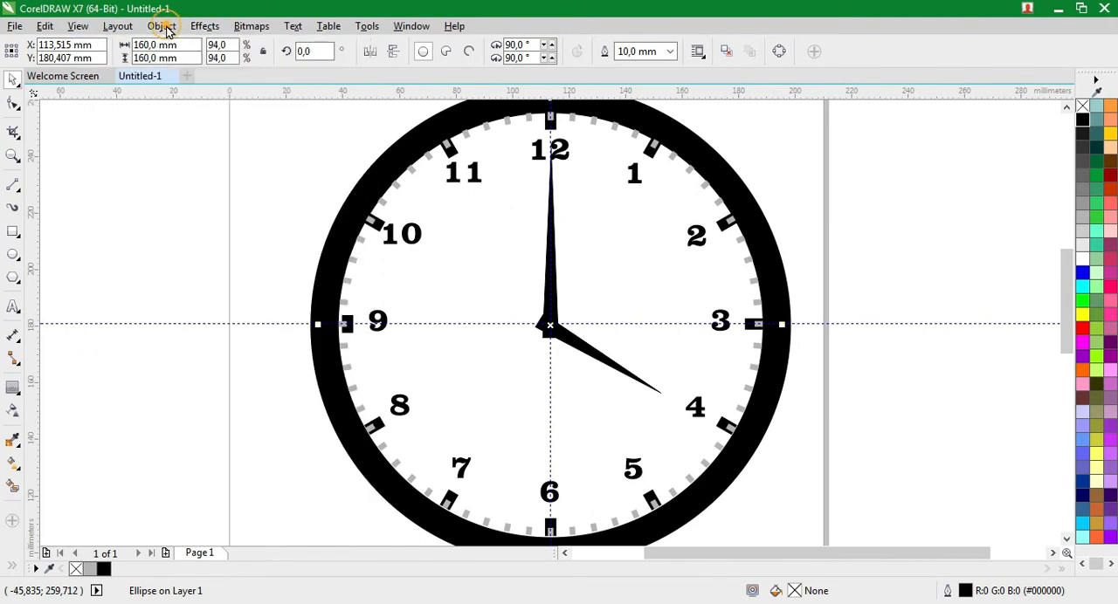
left_click(164, 29)
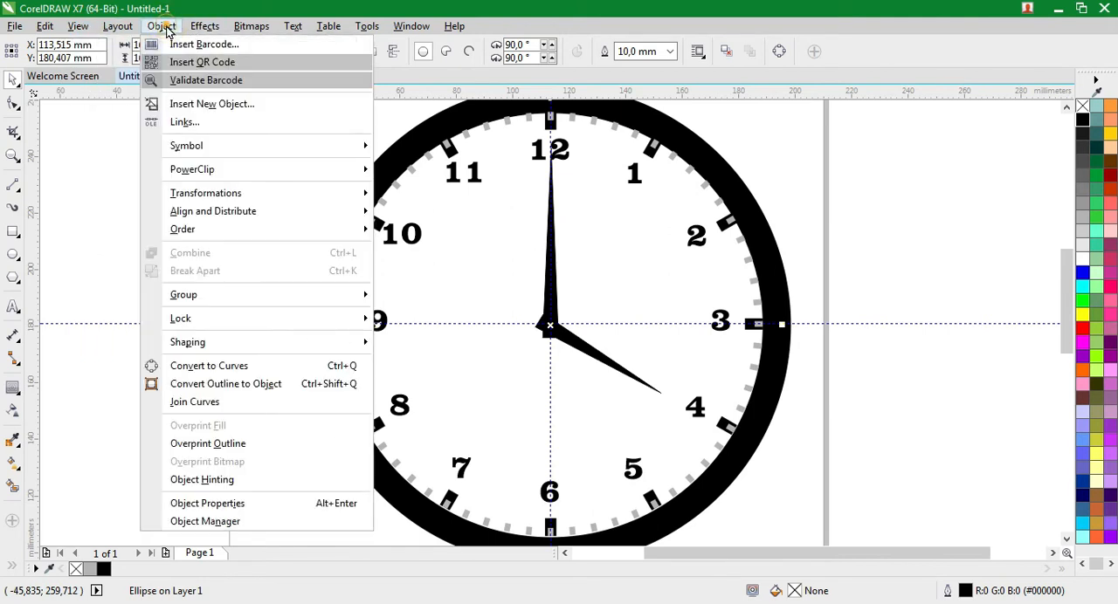
left_click(259, 387)
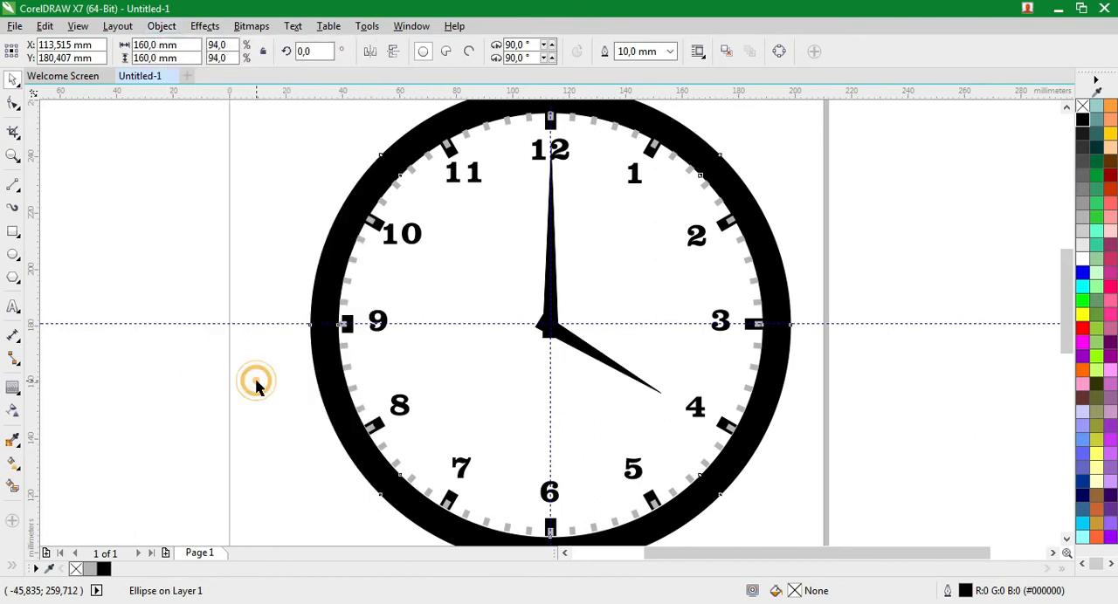
Check the converted ring's edges in Simple Wireframe view and restore the Enhanced view
left_click(77, 27)
left_click(87, 44)
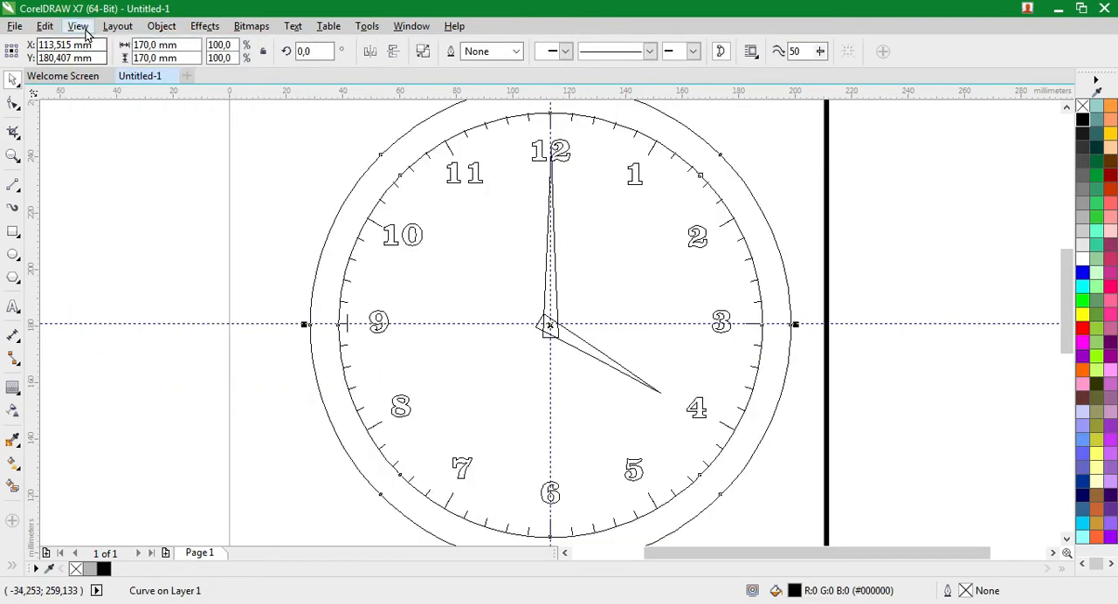
left_click(77, 27)
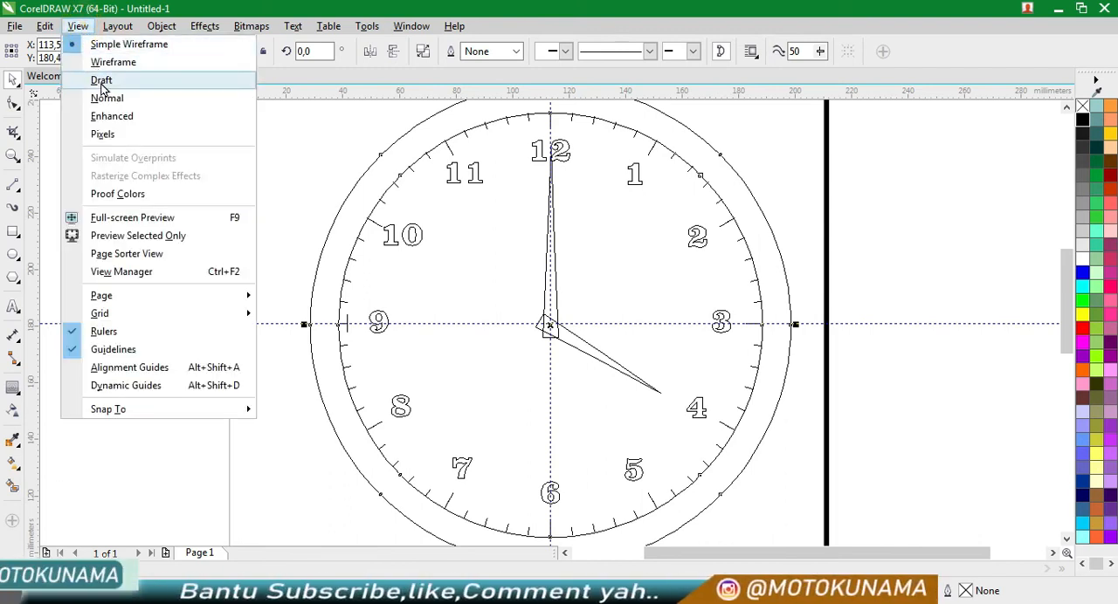
left_click(110, 124)
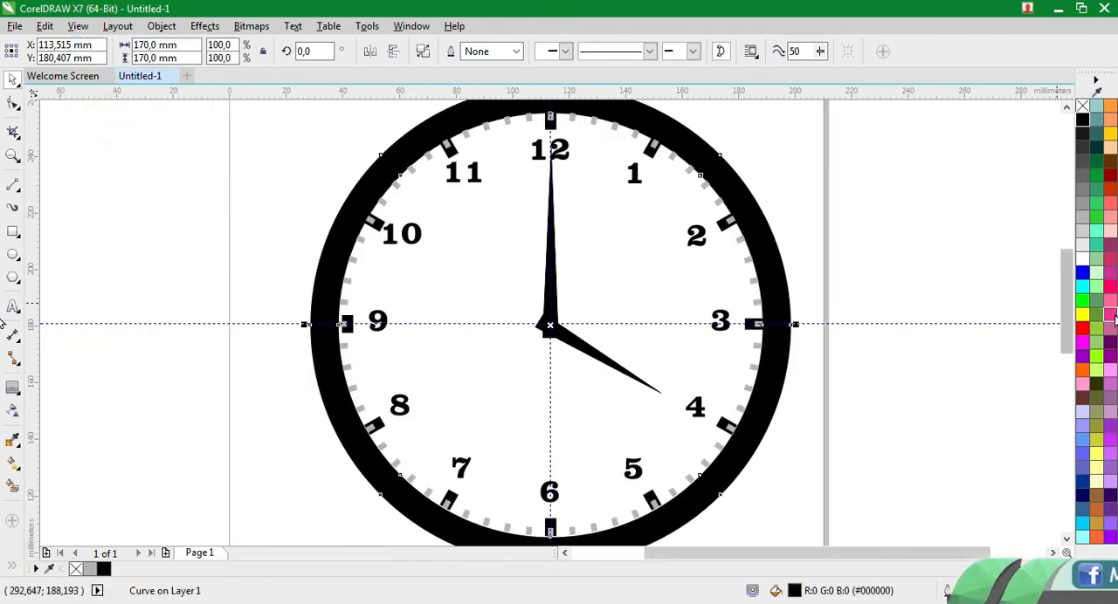
Try fills such as pink, light green, peach and dark brown on the clock's outer ring and settle on cyan (#00FFFF)
left_click(1110, 315)
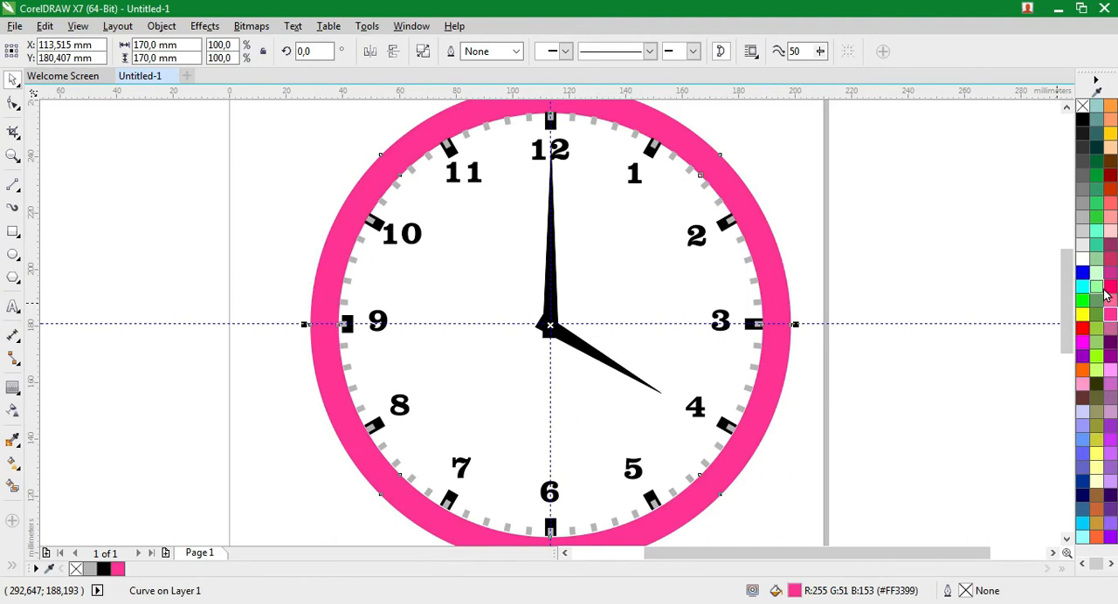
left_click(1097, 286)
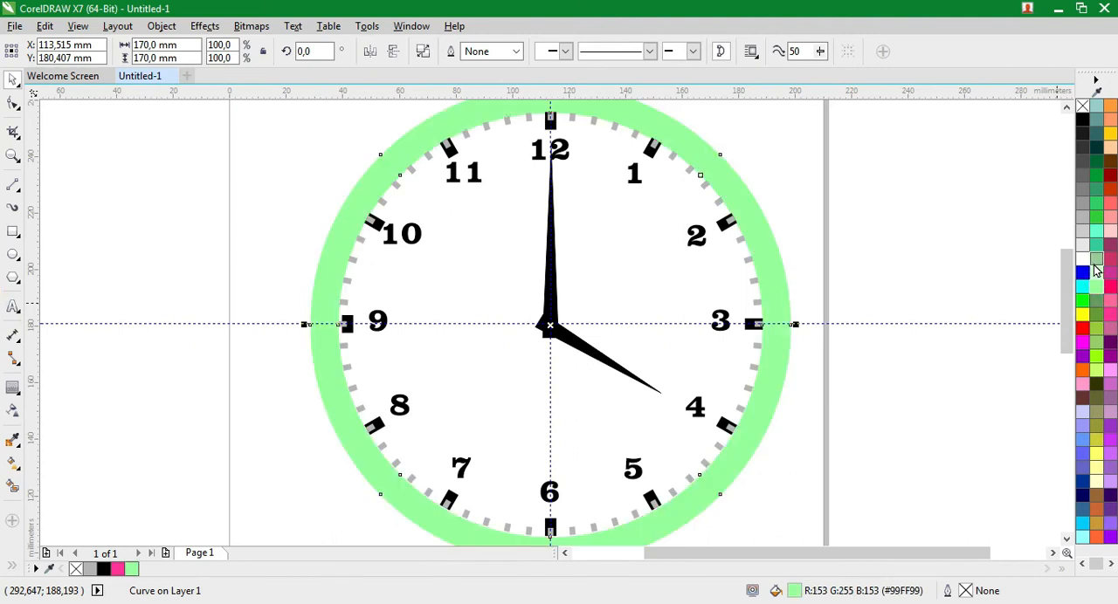
left_click(1083, 274)
left_click(1083, 288)
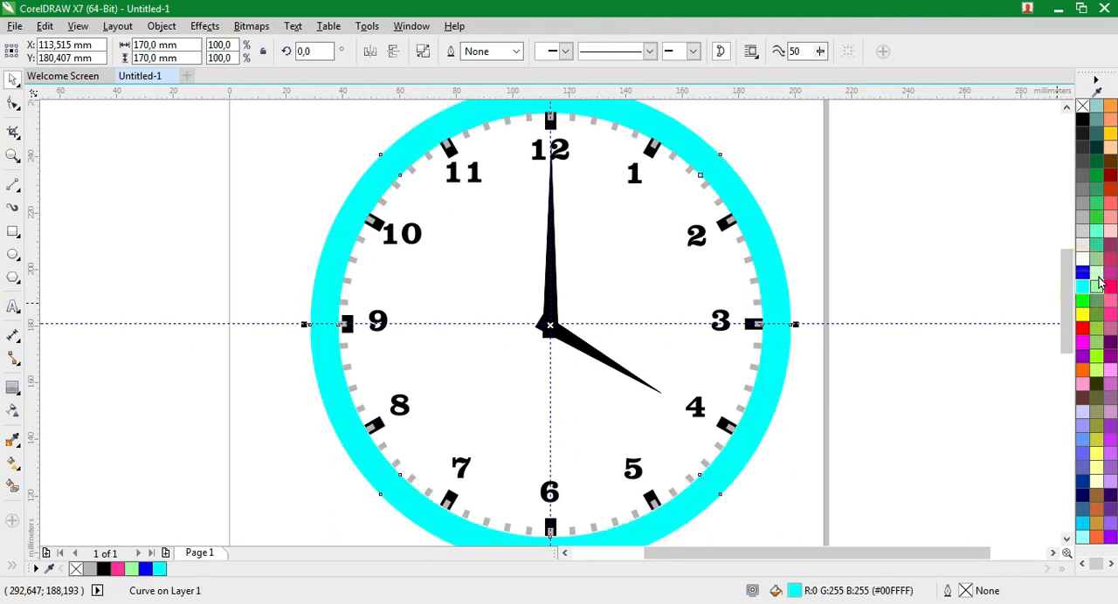
left_click(1110, 231)
left_click(1110, 217)
left_click(1110, 202)
left_click(1111, 175)
left_click(1110, 168)
left_click(1110, 161)
left_click(1110, 147)
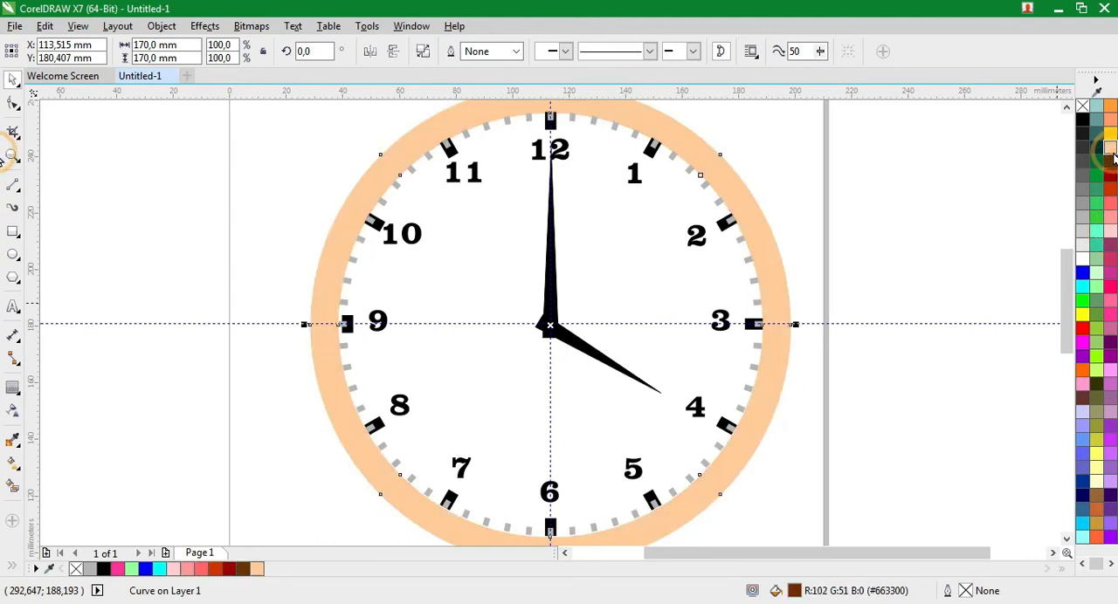
left_click(1111, 162)
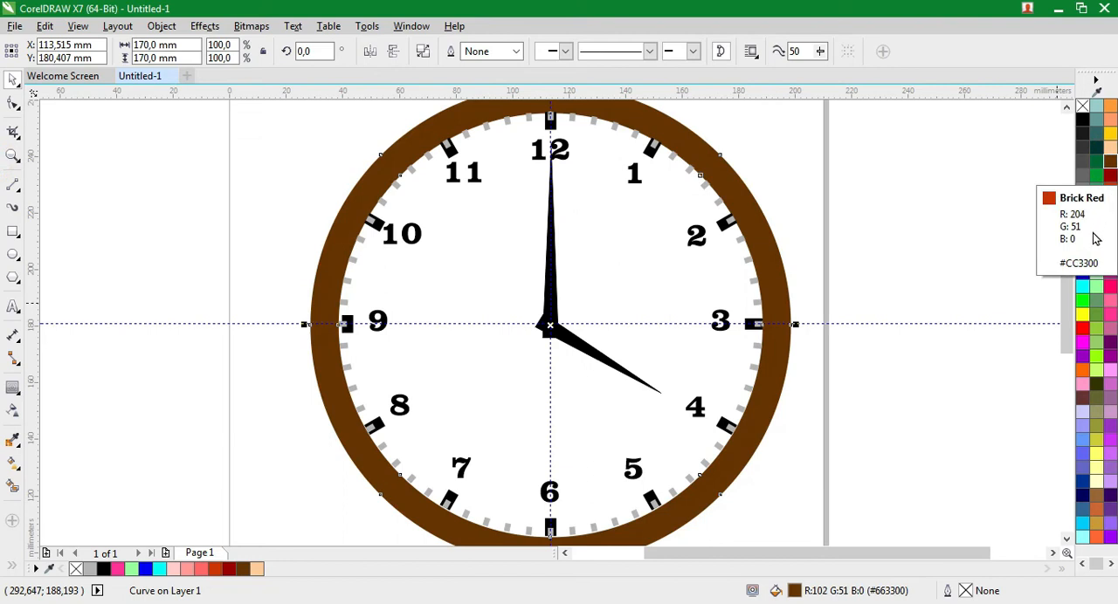
left_click(1084, 288)
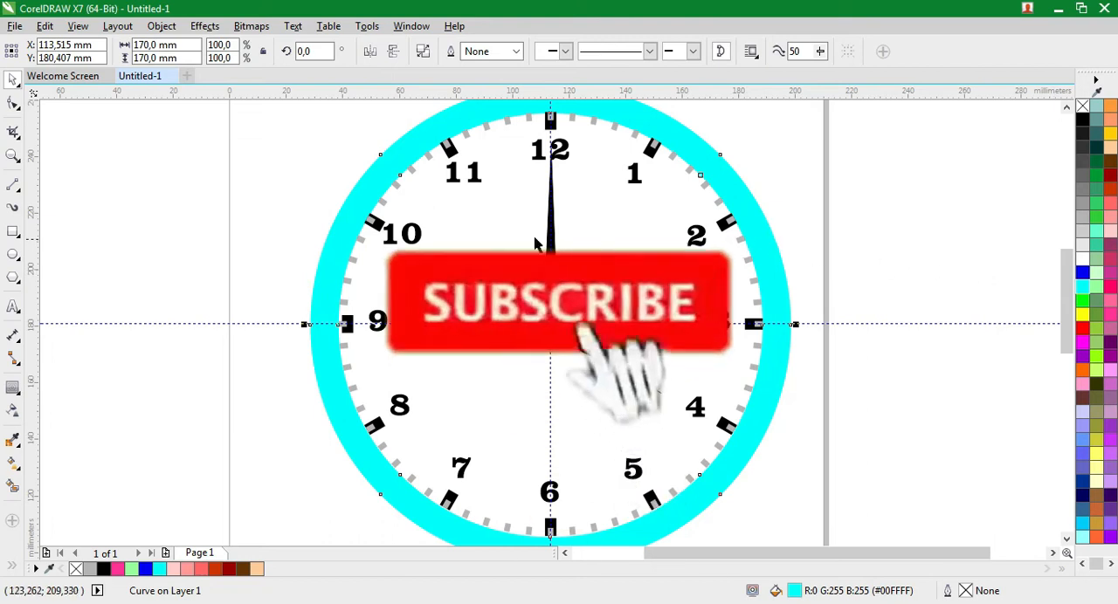
Extrude the cyan outer ring with a depth of 20, placing the vanishing point just beyond the clock's centre
left_click(14, 390)
left_click(16, 399)
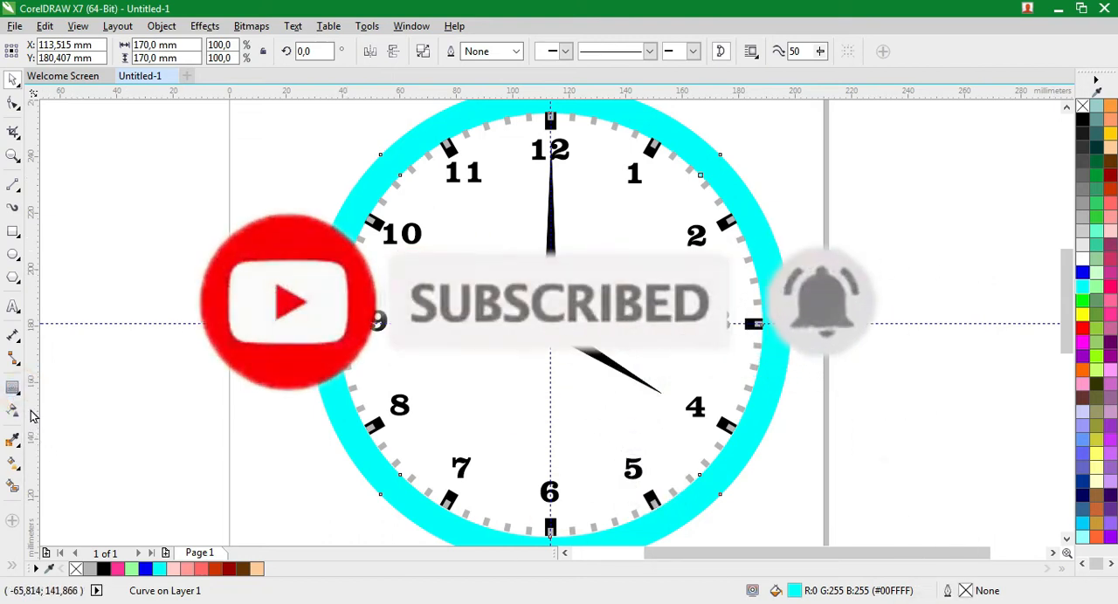
left_click(16, 392)
left_click(58, 476)
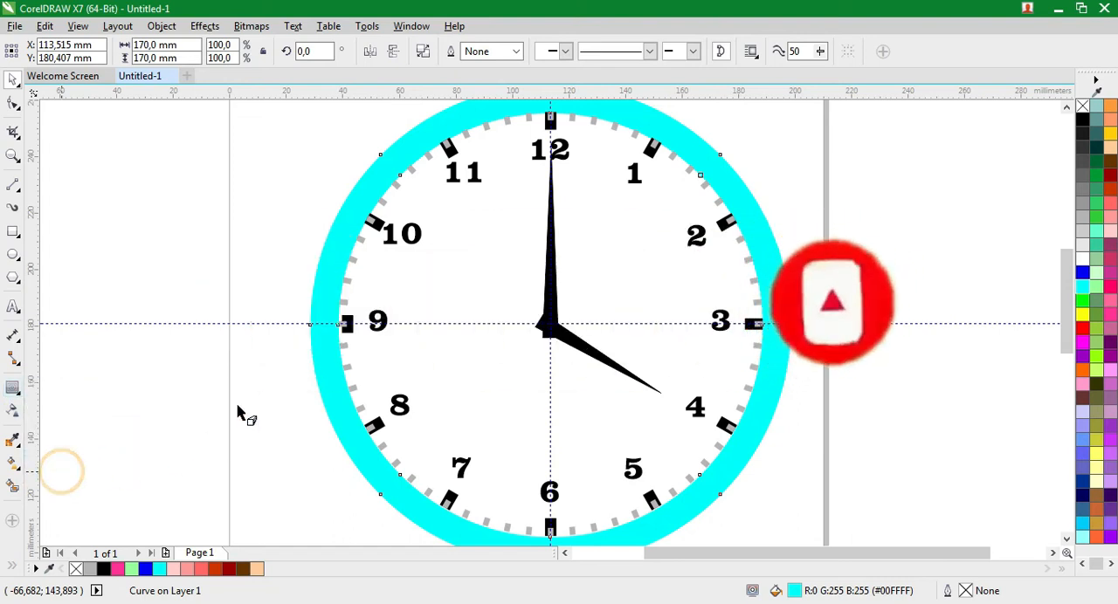
left_click_drag(365, 188, 624, 314)
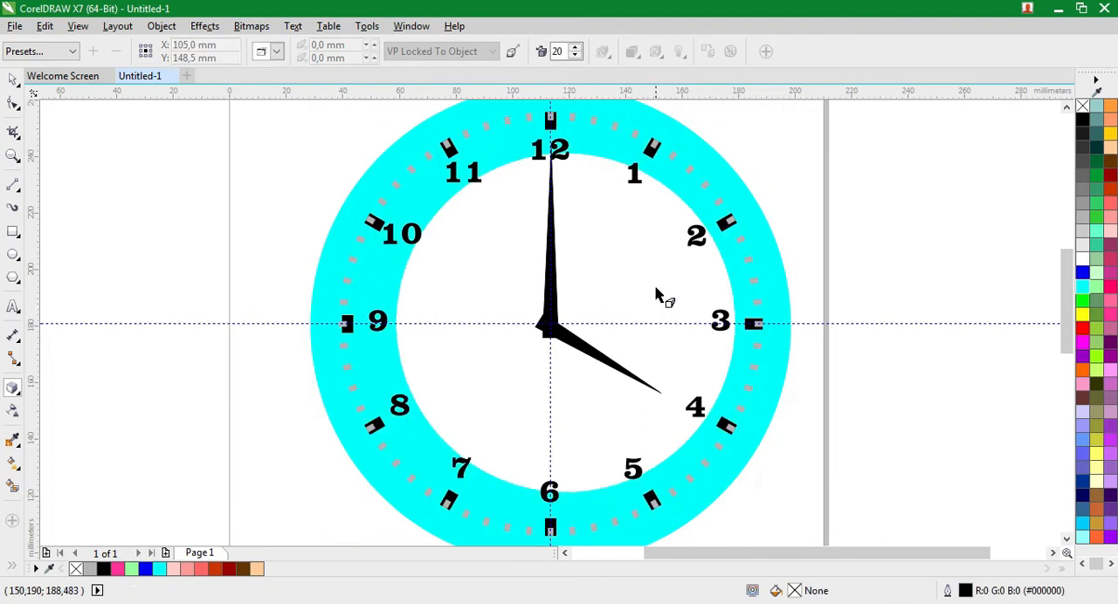
left_click(579, 154)
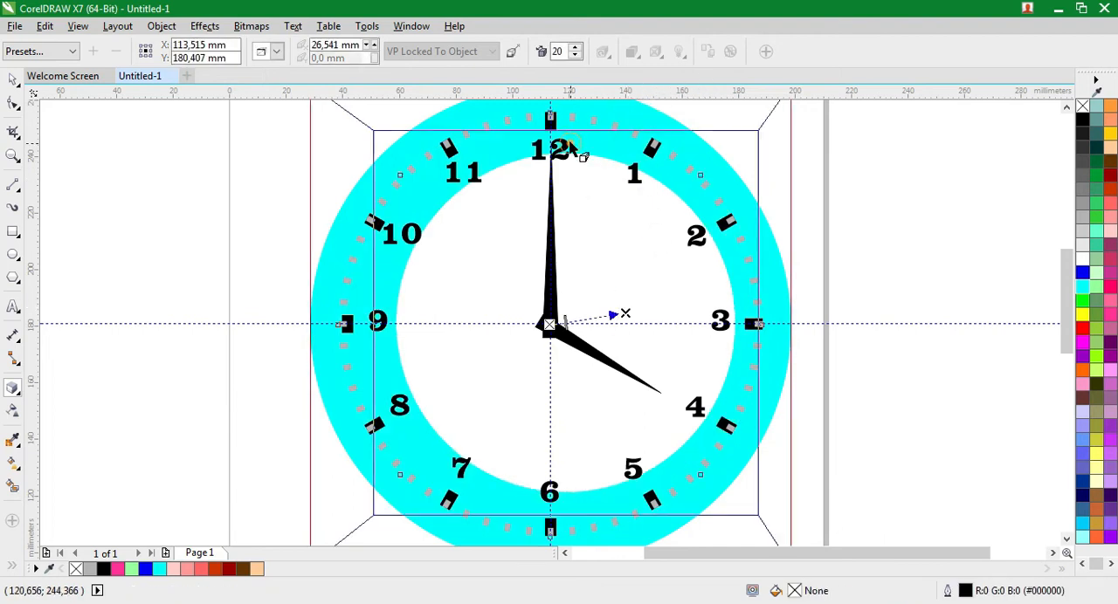
Add Light #1 to the ring's extrusion and set its intensity to 67
left_click(680, 53)
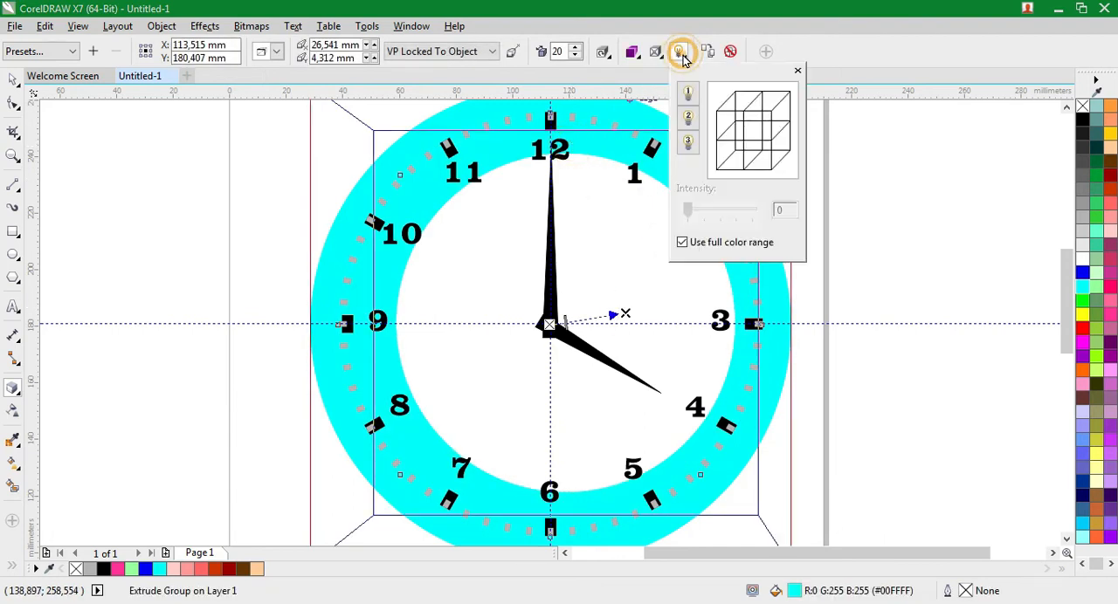
left_click(688, 94)
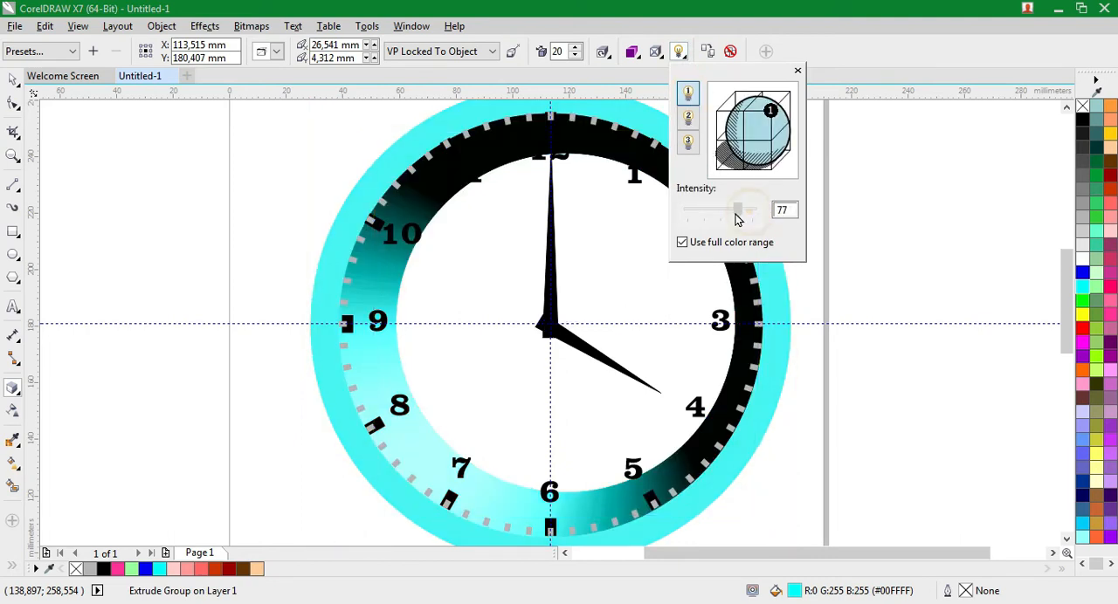
left_click_drag(752, 218, 732, 219)
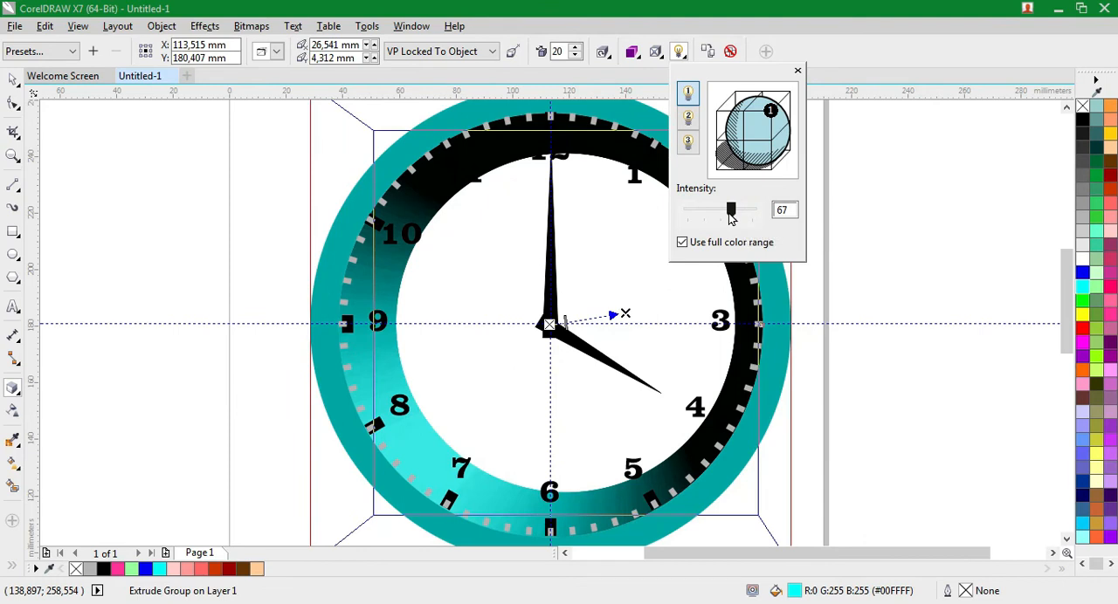
Turn on the bevel for the extruded ring and try showing the bevel only before restoring the full extrusion
left_click(654, 54)
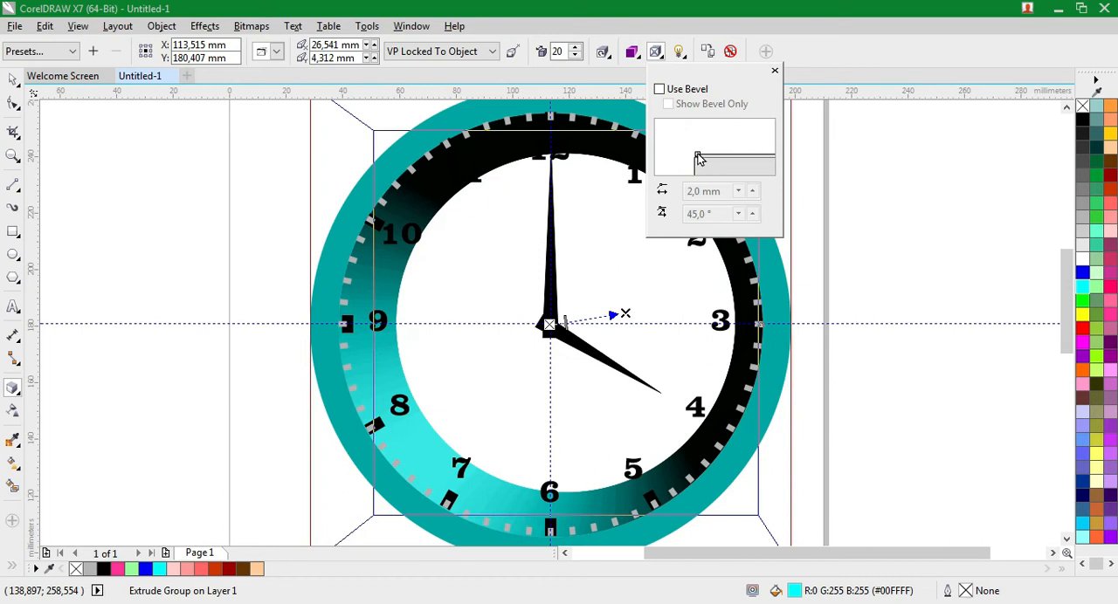
left_click(658, 89)
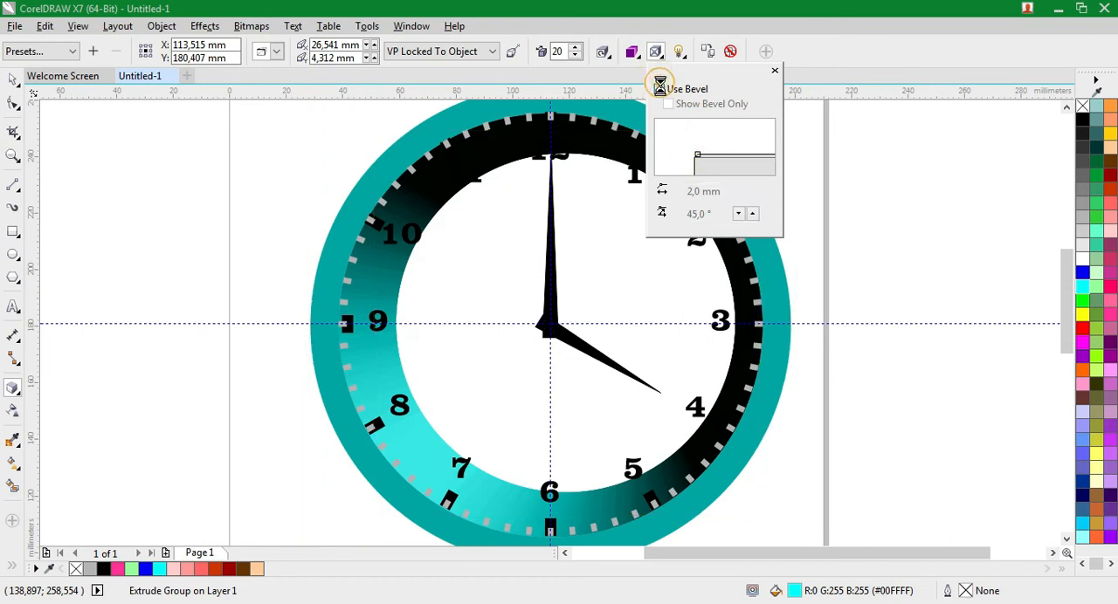
left_click_drag(698, 161, 704, 163)
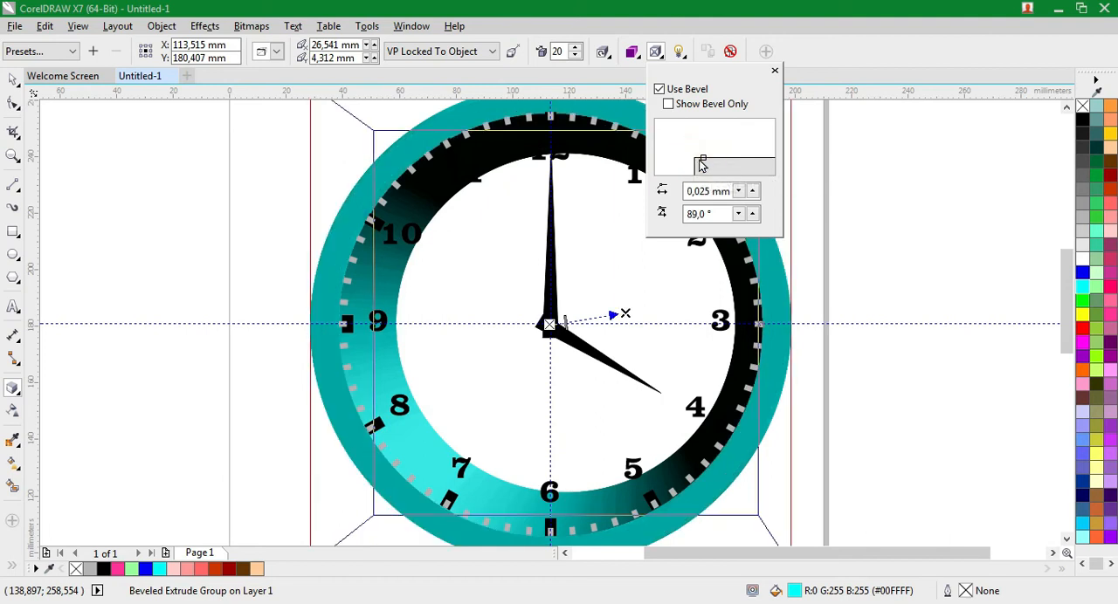
left_click(680, 106)
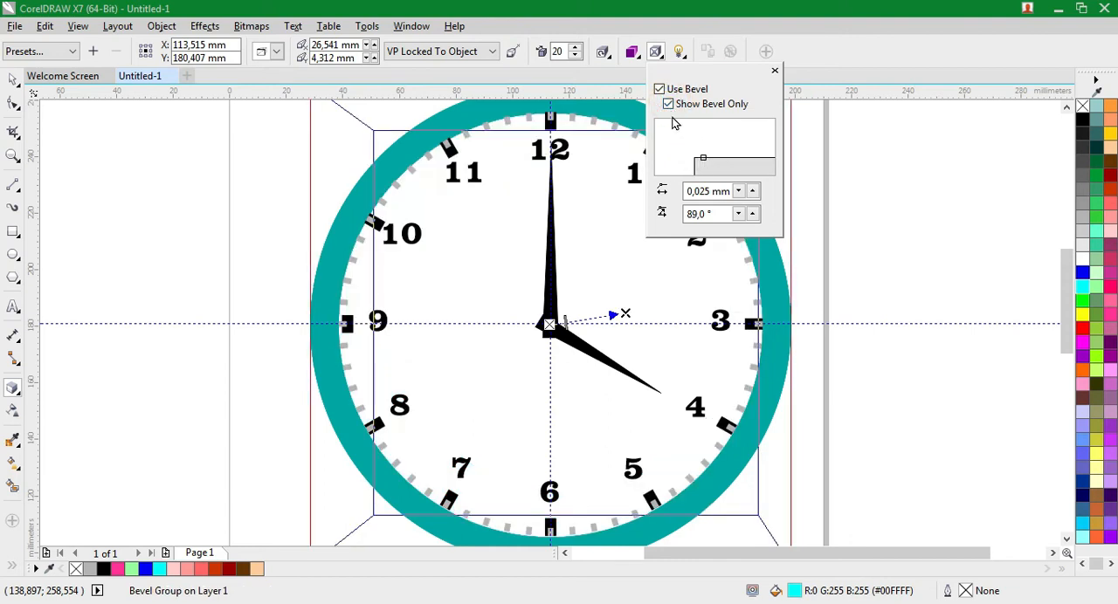
left_click(668, 106)
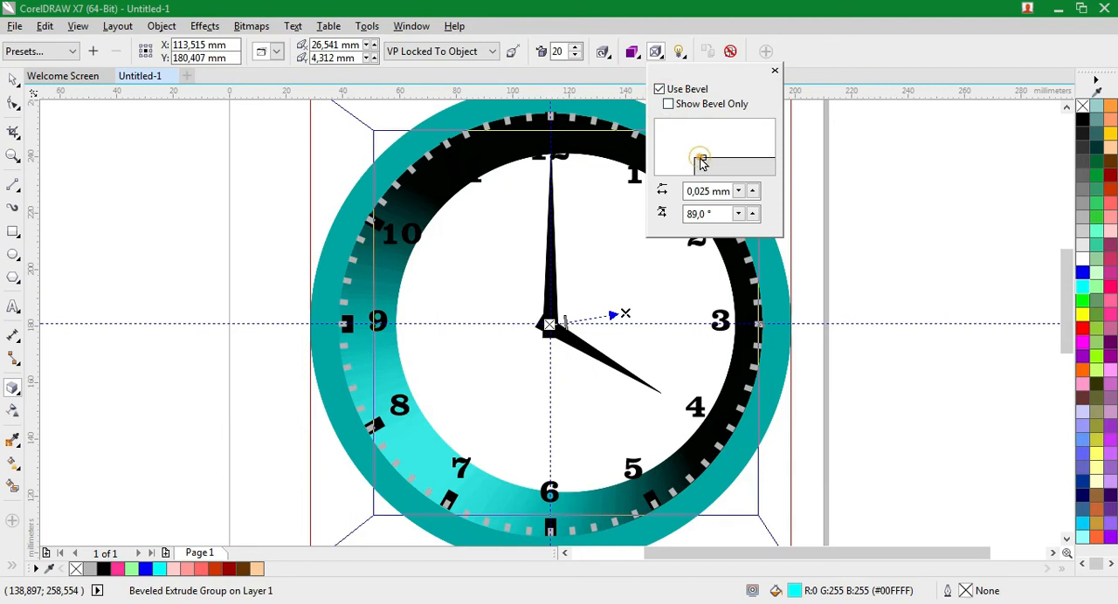
Adjust the ring's bevel to a depth of 1.058 mm and an angle of 71.6°
left_click(701, 157)
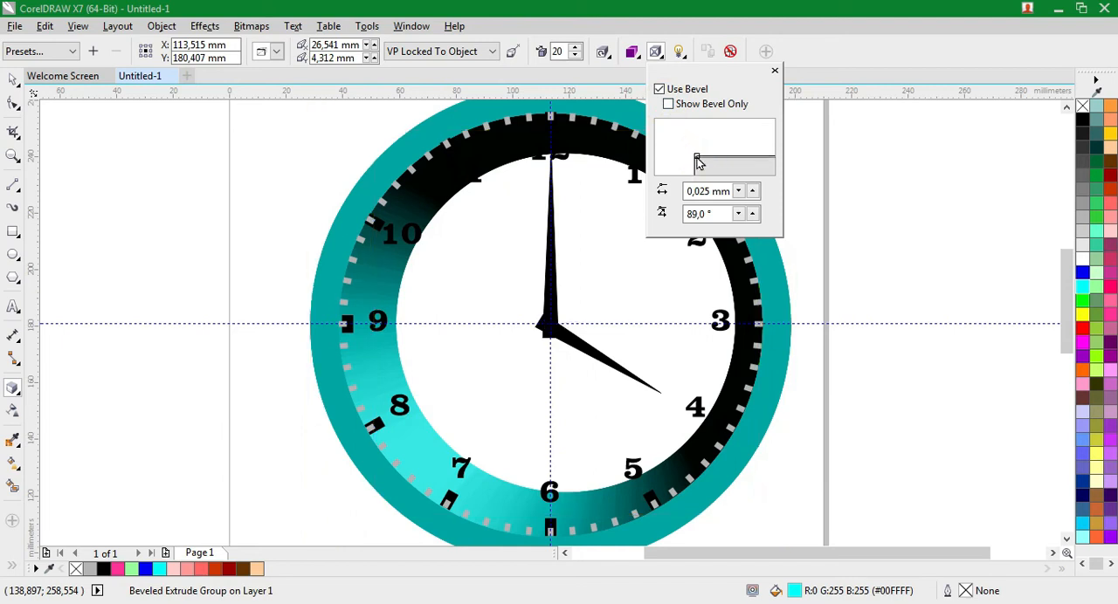
left_click(696, 157)
left_click(694, 157)
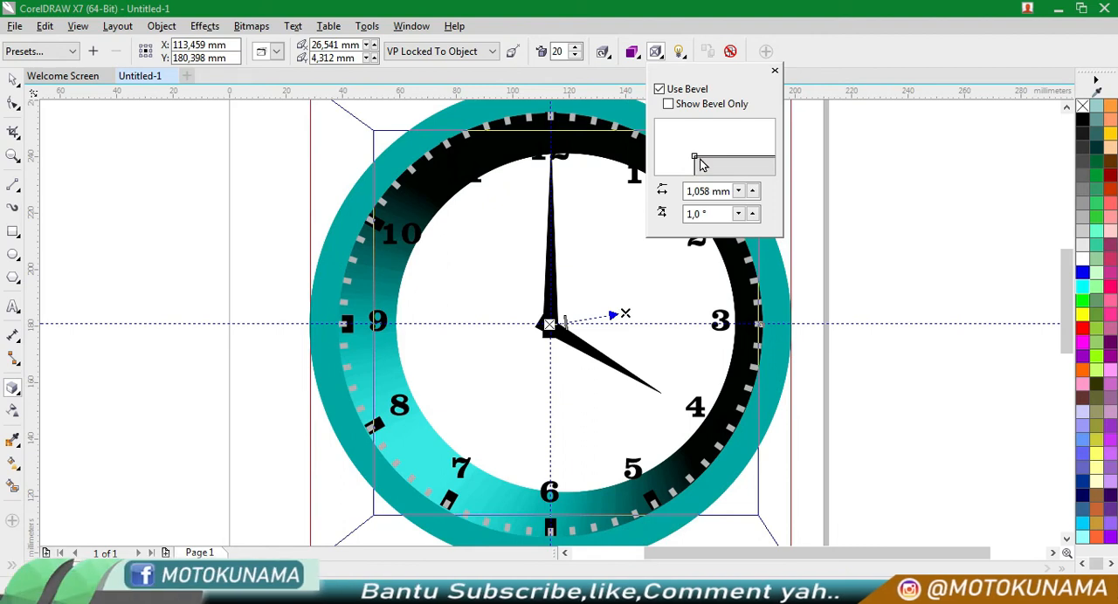
left_click_drag(694, 156, 714, 159)
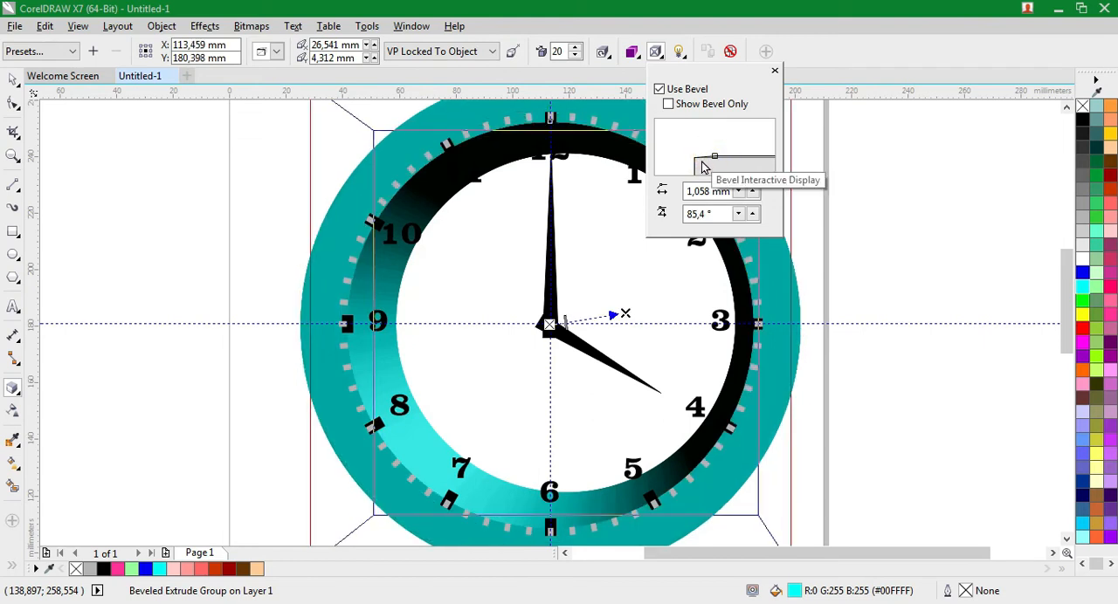
left_click_drag(715, 160, 699, 157)
left_click(699, 157)
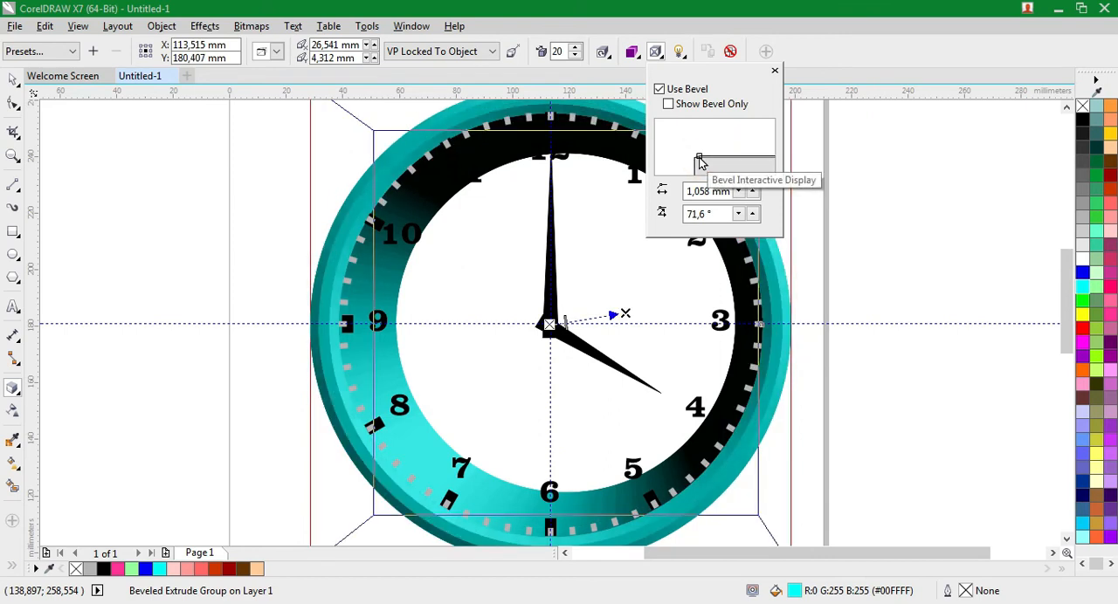
Toggle Light #1 off and on for the beveled ring and set its intensity to 71
left_click(679, 51)
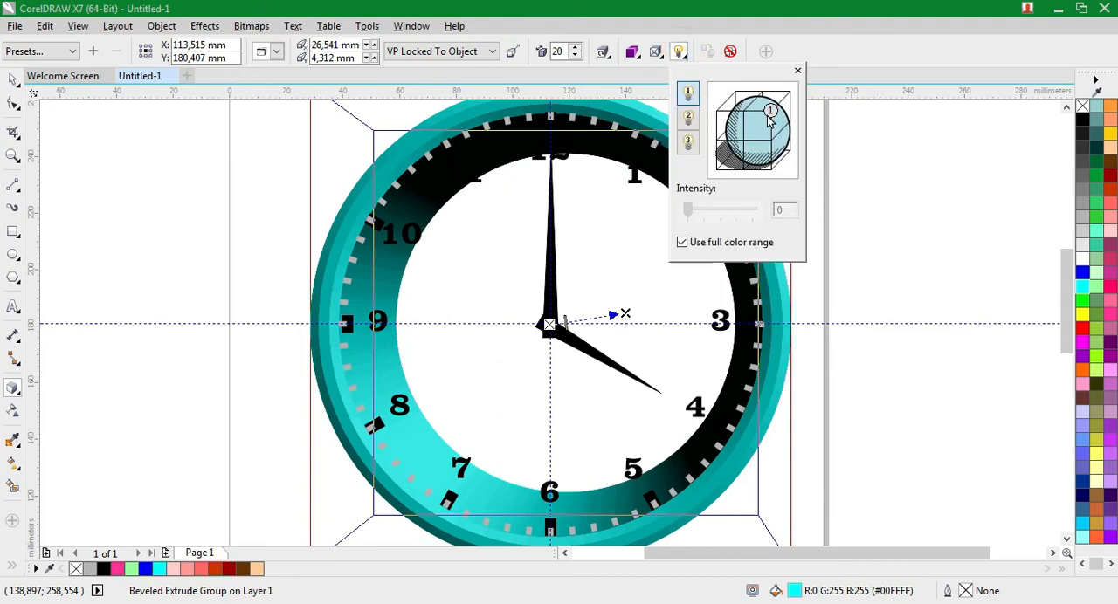
left_click(702, 213)
left_click(601, 122)
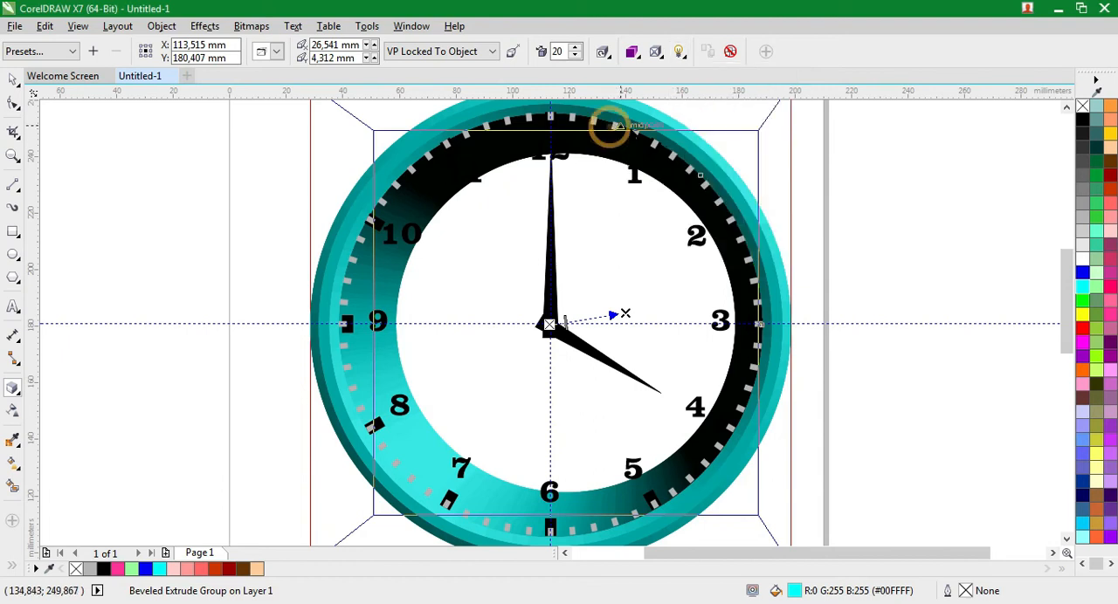
left_click(681, 54)
left_click(689, 93)
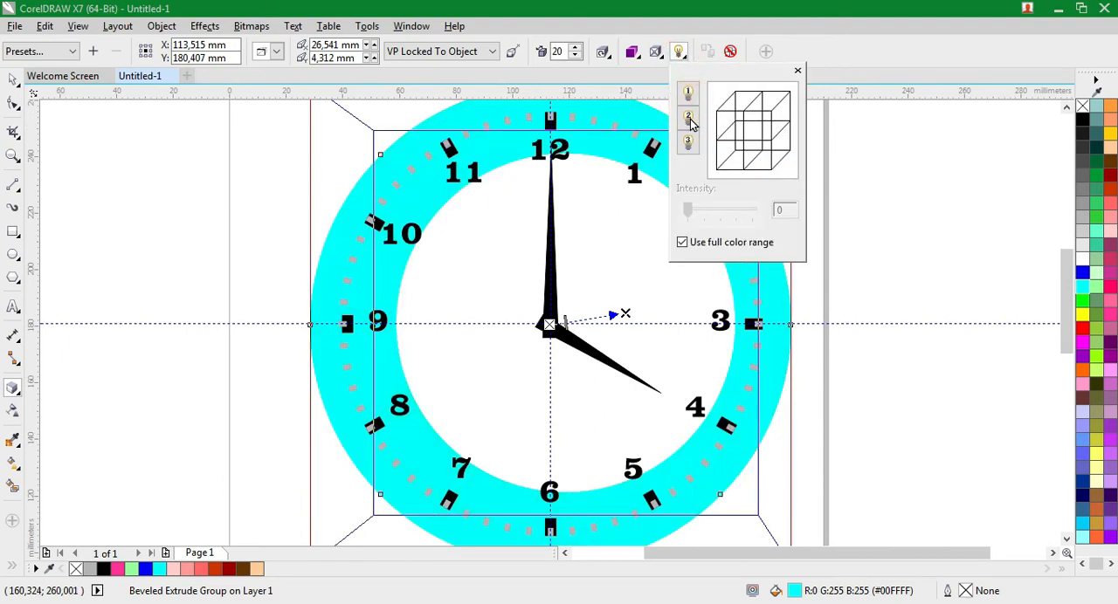
left_click(688, 94)
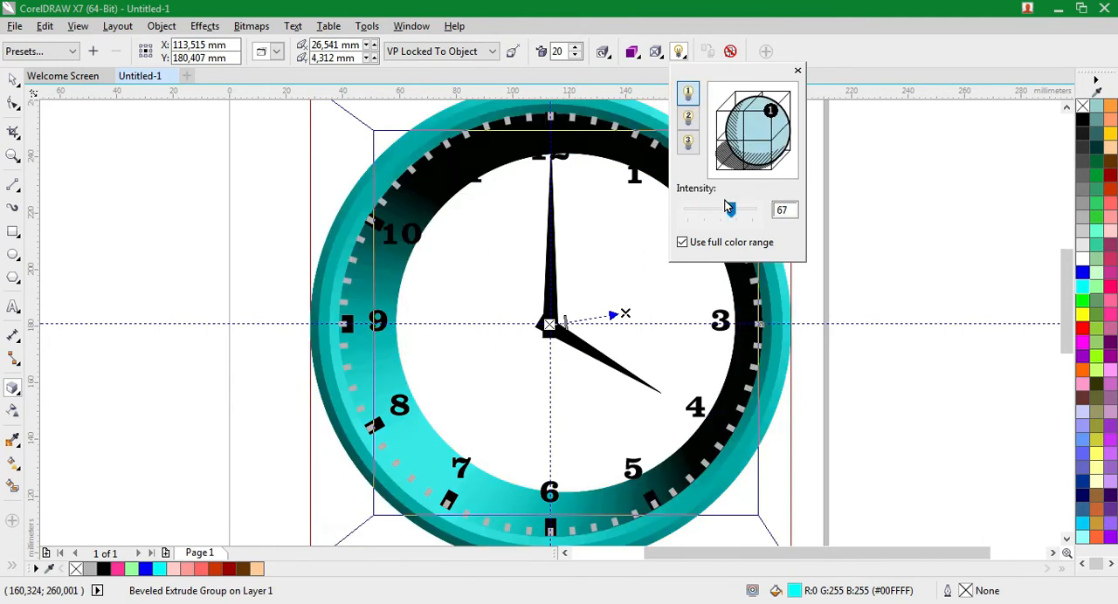
left_click_drag(732, 210, 735, 213)
Move the extrusion's vanishing point to about the clock's centre and set the extrusion depth to 1
left_click(624, 312)
left_click_drag(603, 321, 562, 323)
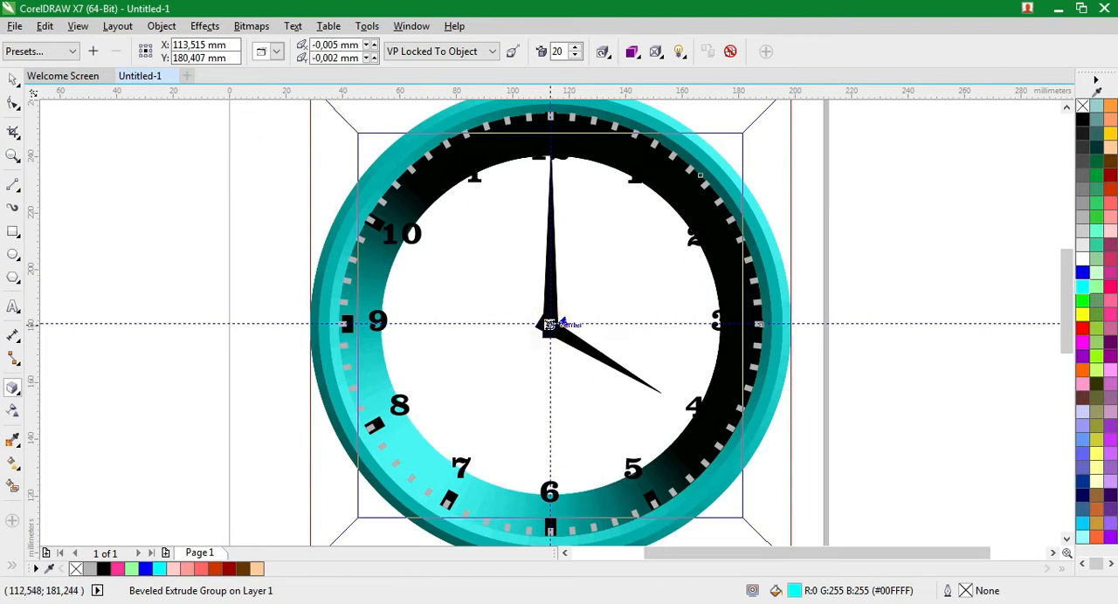
left_click(577, 56)
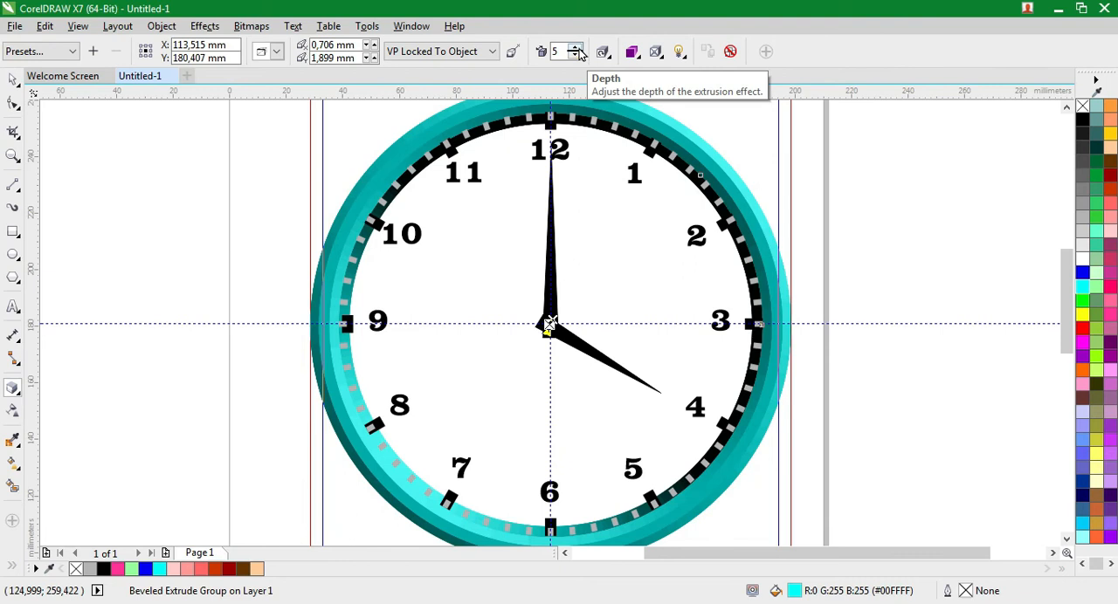
left_click(578, 49)
left_click(575, 58)
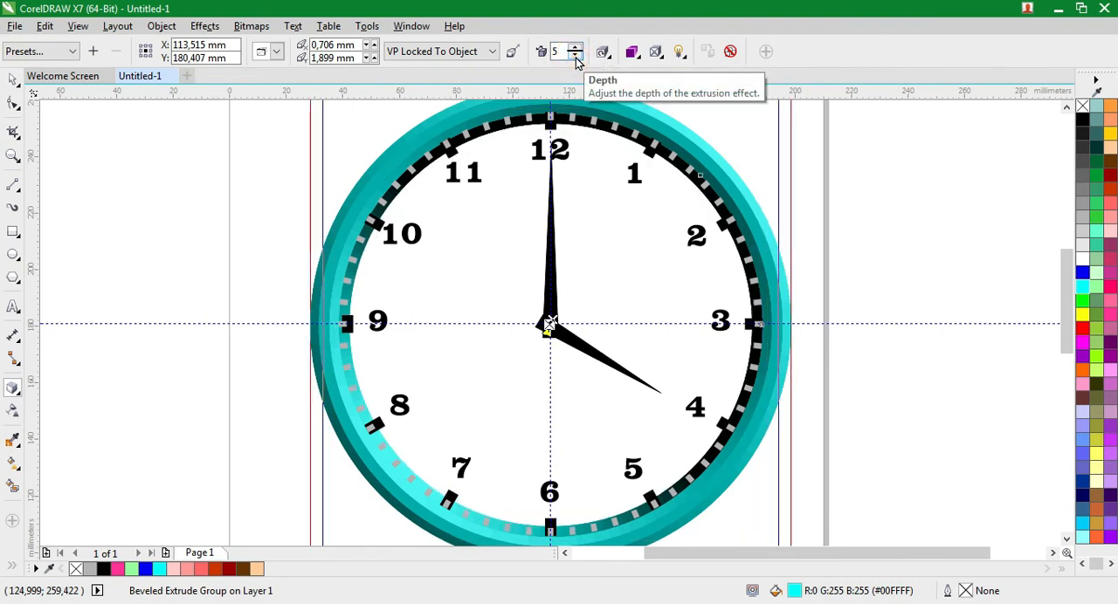
left_click(575, 57)
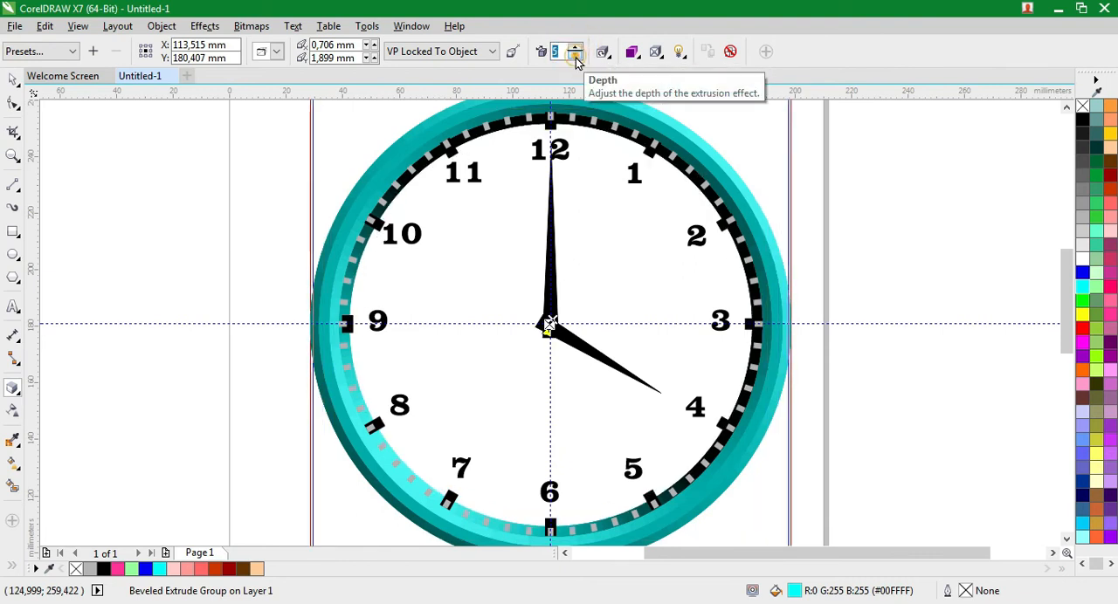
Check Light #1, reshape the ring's bevel to 1.587 mm depth and a 63.4° angle, and deselect the ring
left_click(679, 52)
left_click(690, 101)
left_click(691, 98)
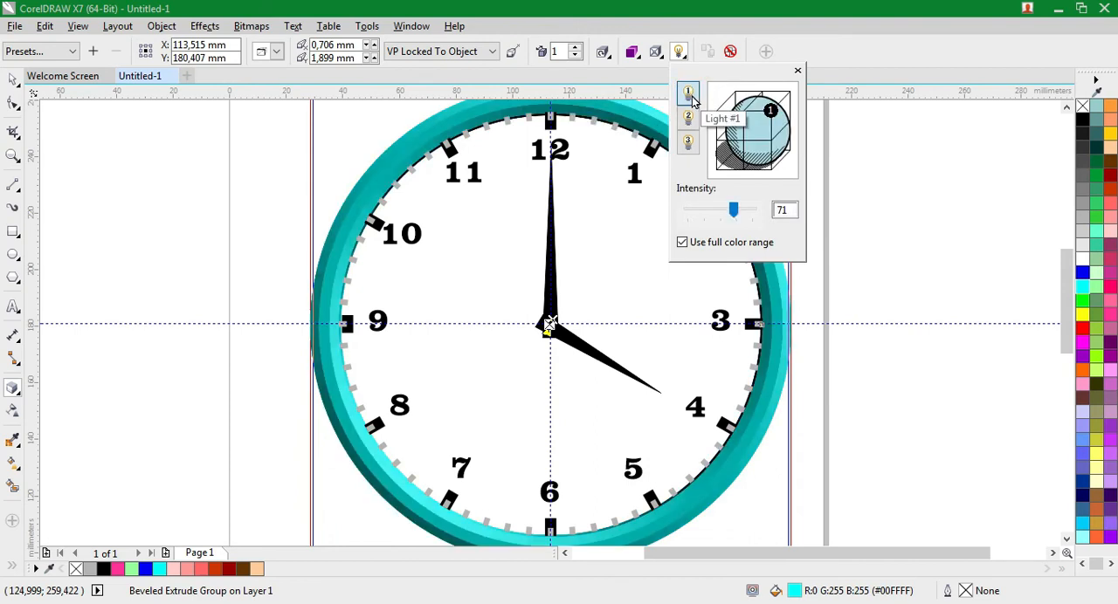
left_click(661, 52)
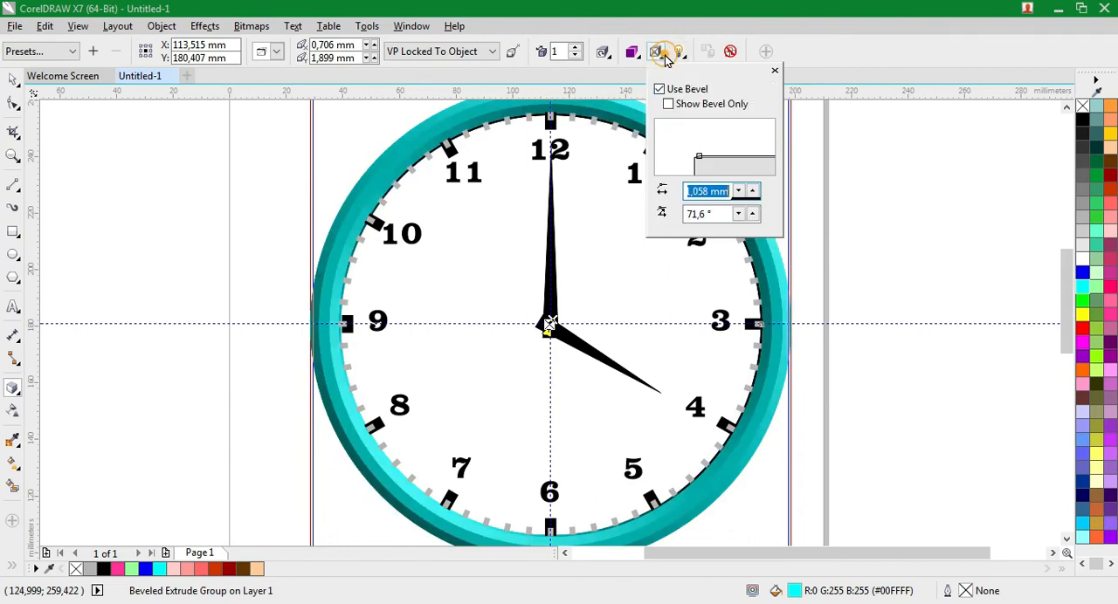
left_click(692, 155)
left_click_drag(695, 155, 698, 157)
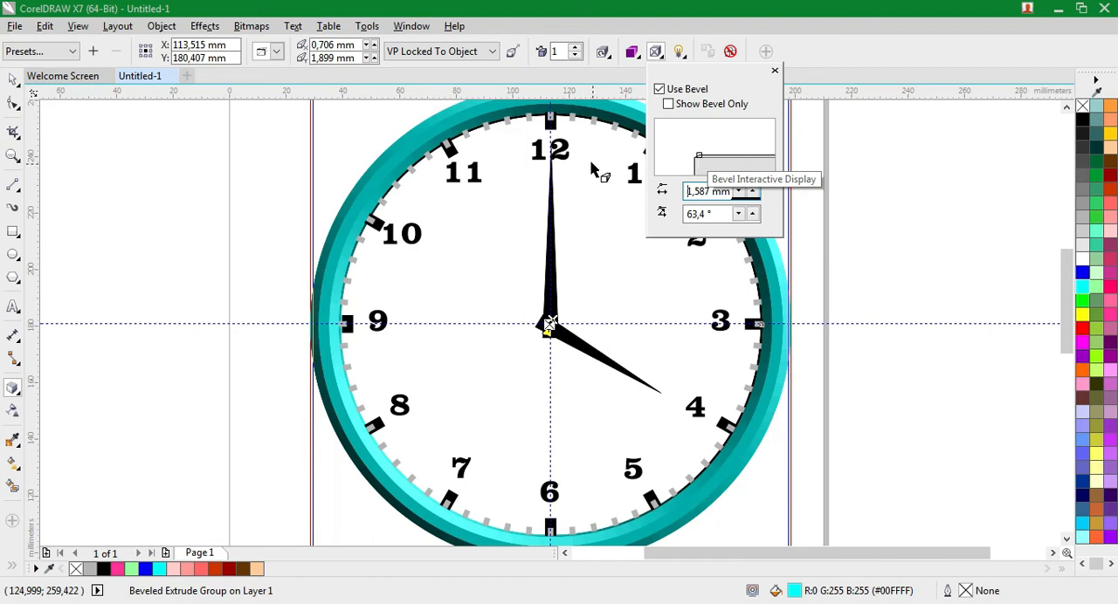
left_click(13, 79)
left_click(90, 154)
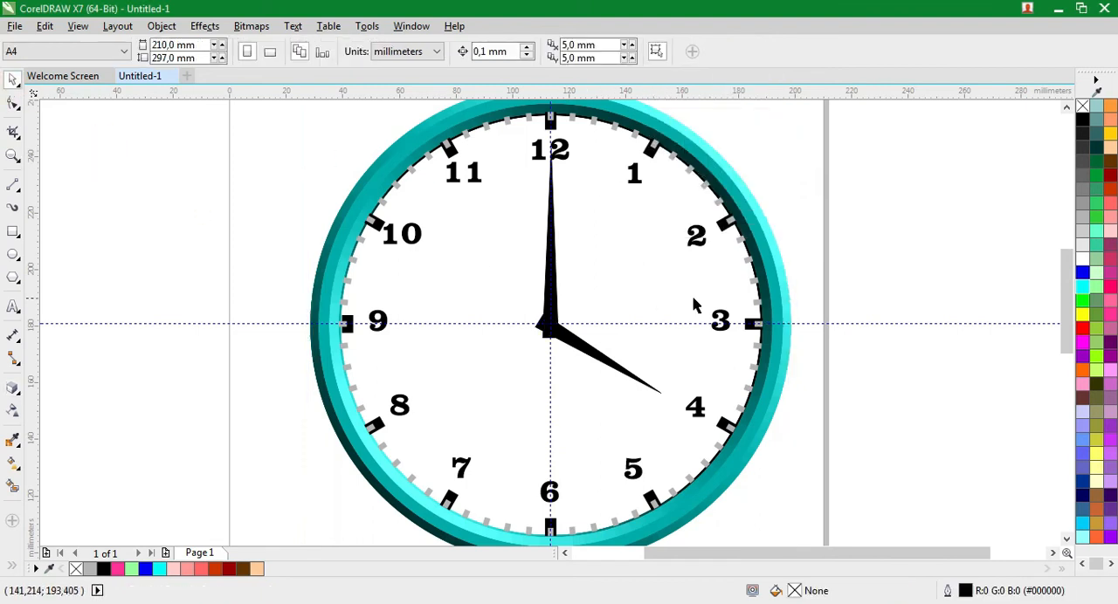
Try several fills such as orange (#FF6600) on the extruded ring and settle on yellow (#FFFF00)
left_click(776, 303)
left_click(1083, 343)
left_click(1110, 330)
left_click(1110, 287)
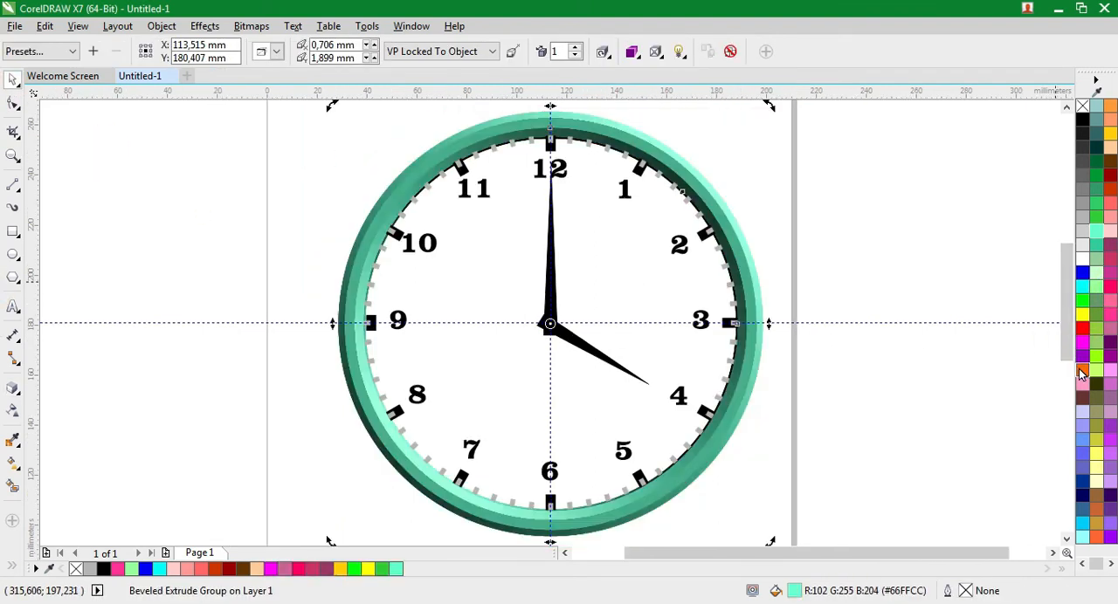
left_click(1082, 370)
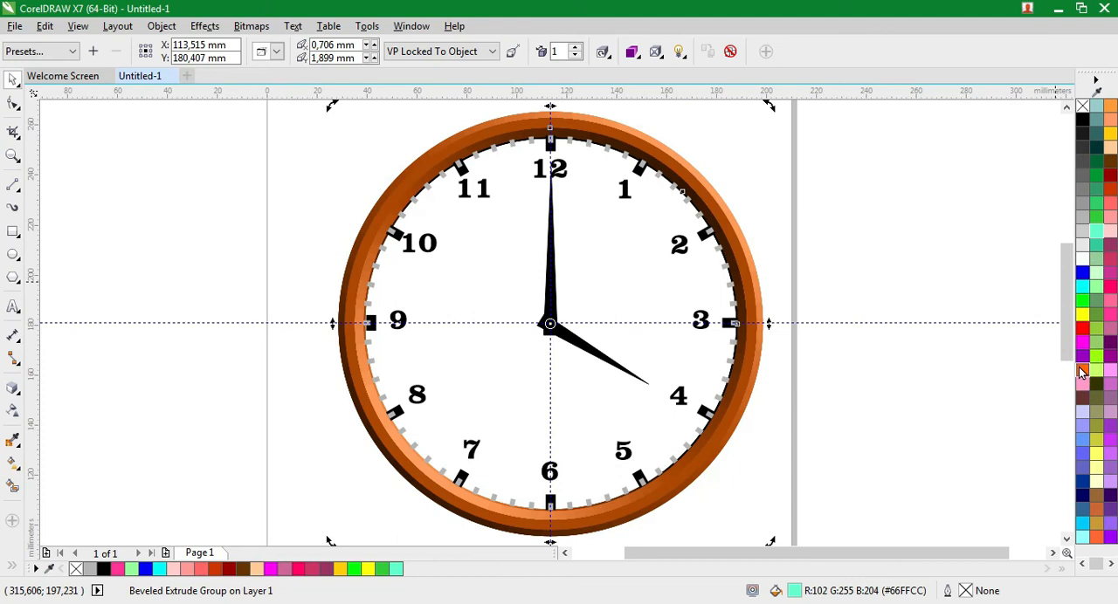
left_click(1081, 316)
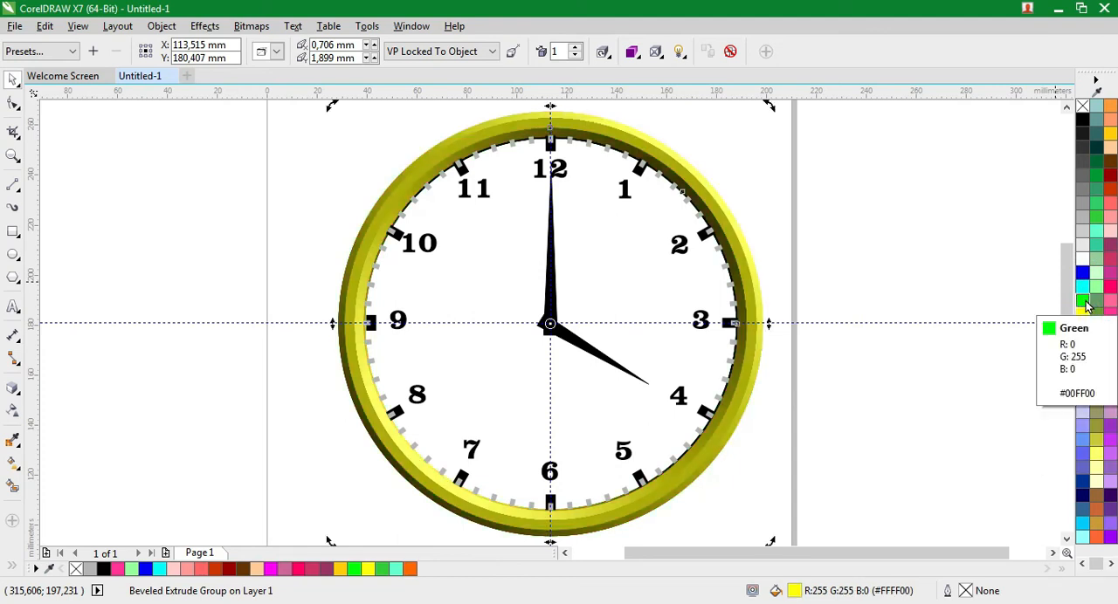
Bring the yellow beveled ring to the front of the page and deselect it
right_click(741, 264)
mouse_move(777, 393)
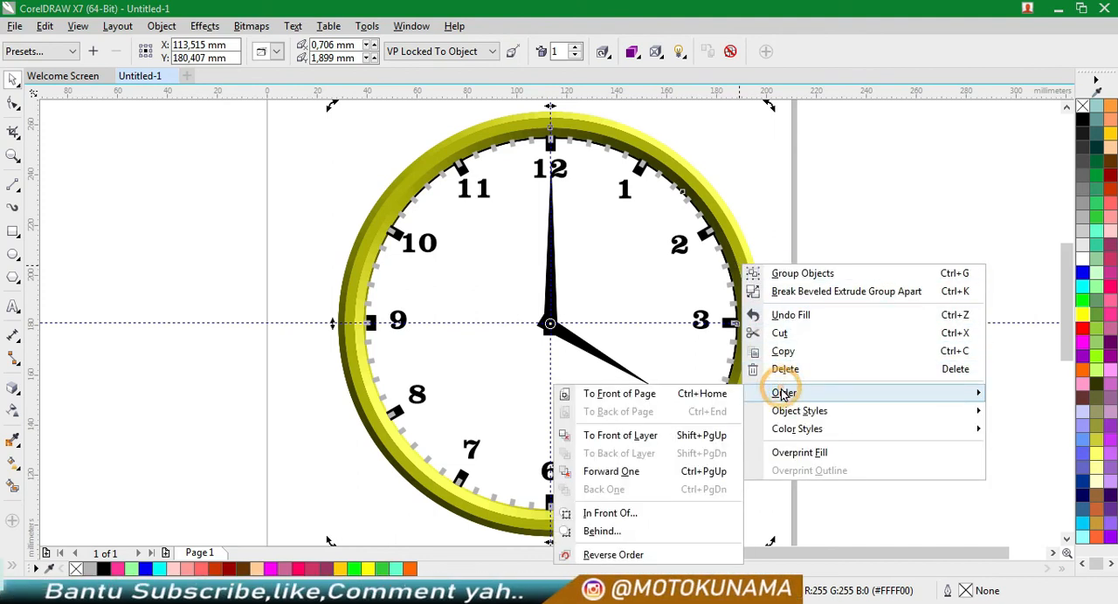
left_click(653, 401)
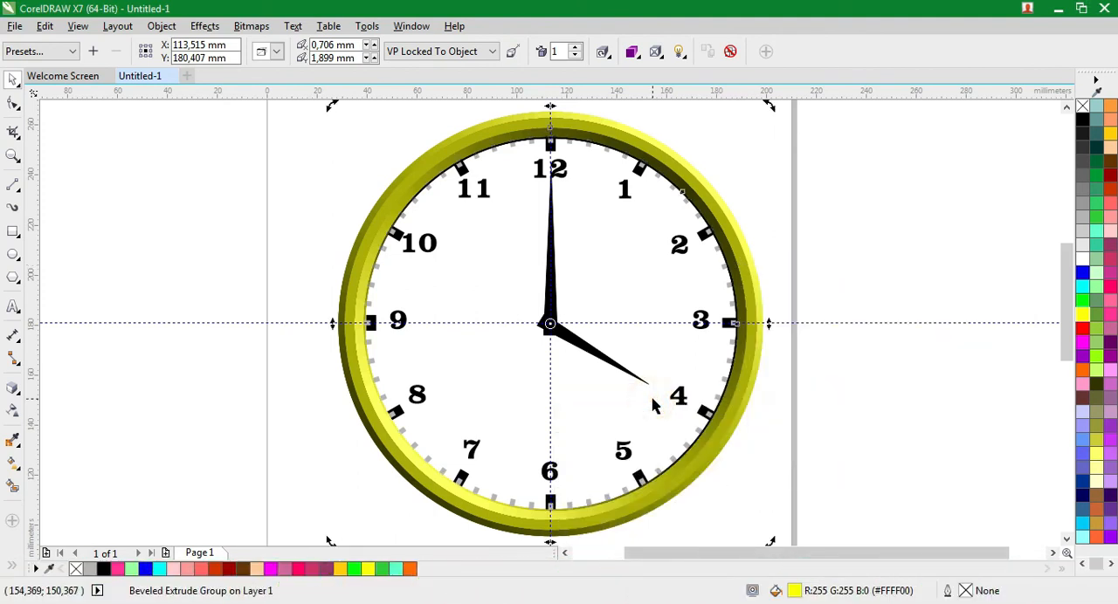
left_click(809, 367)
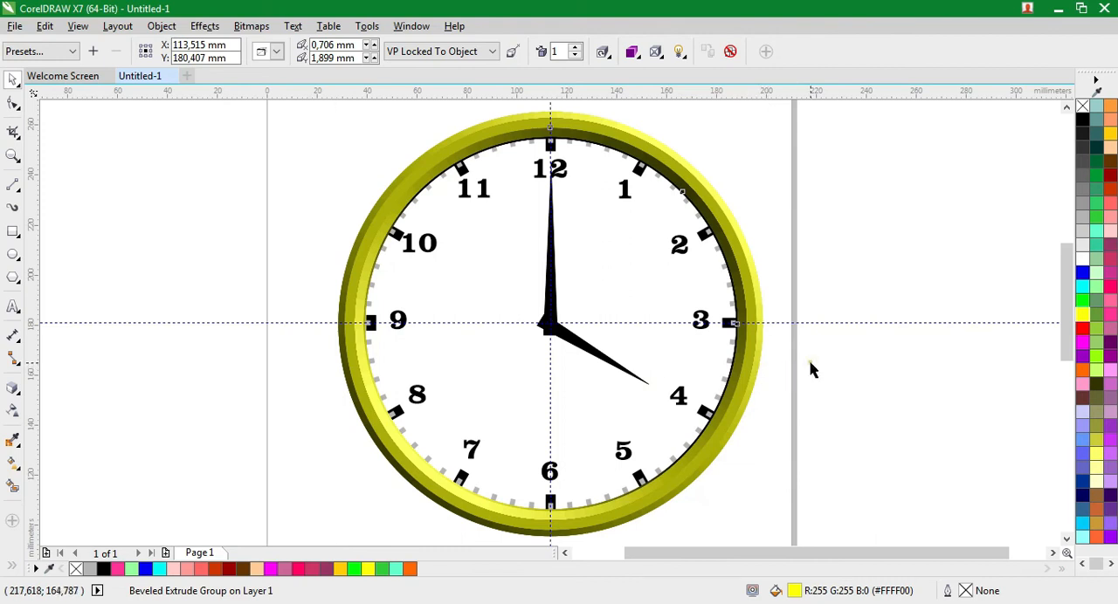
Draw a circle over the clock and set its width and height to 150 mm
left_click(13, 254)
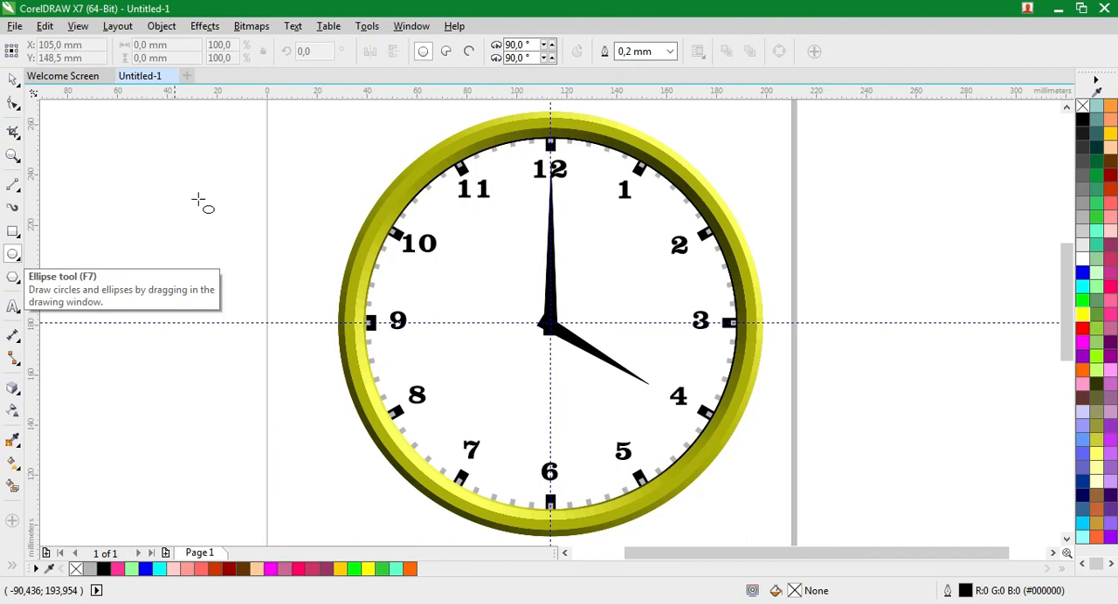
left_click_drag(399, 128, 602, 527)
left_click(189, 44)
type("150")
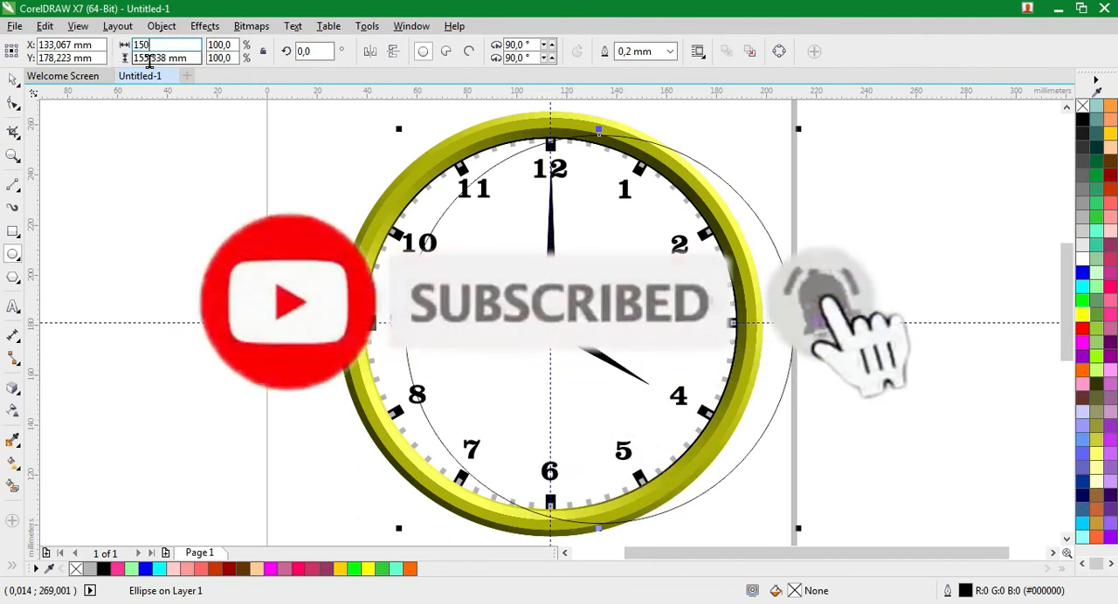
left_click_drag(189, 55, 133, 54)
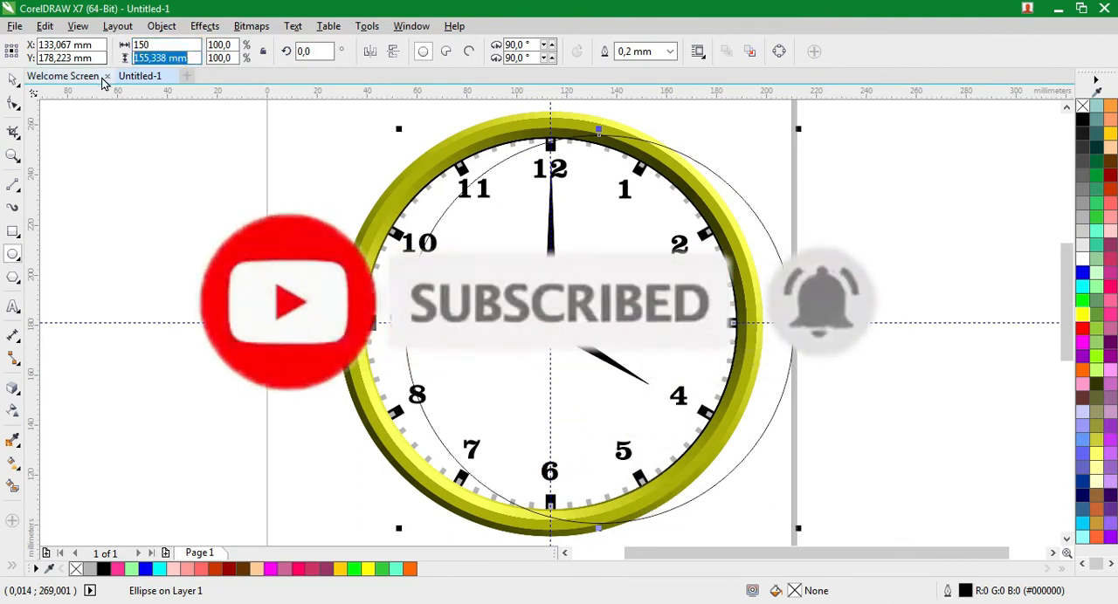
type("150")
key("Return")
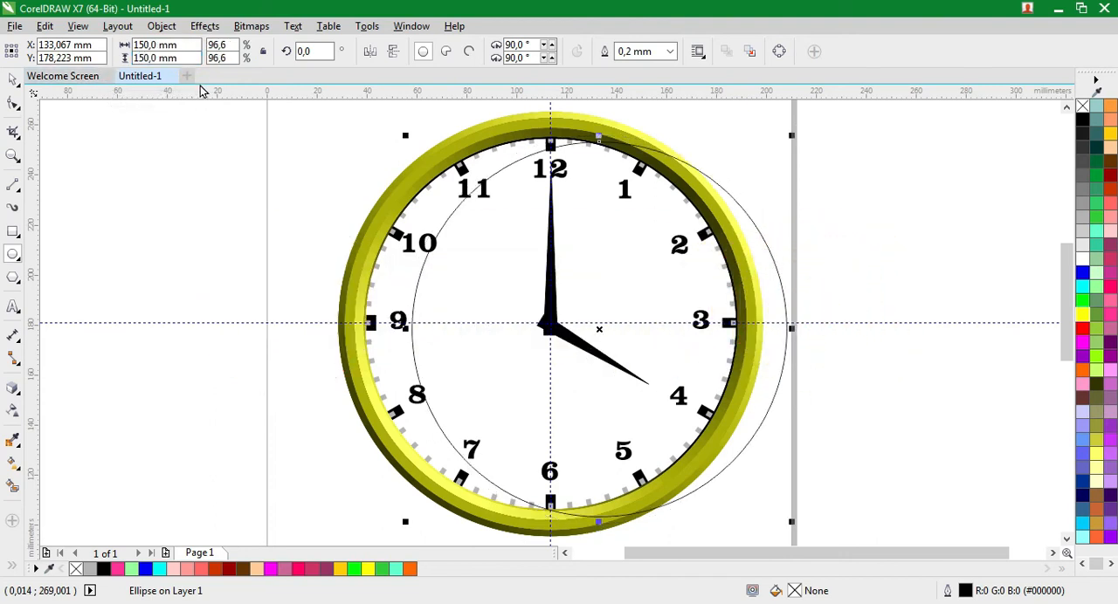
Try several fills on the new circle, settle on light orange (#FF9966), and remove its outline
left_click(1083, 356)
left_click(1086, 328)
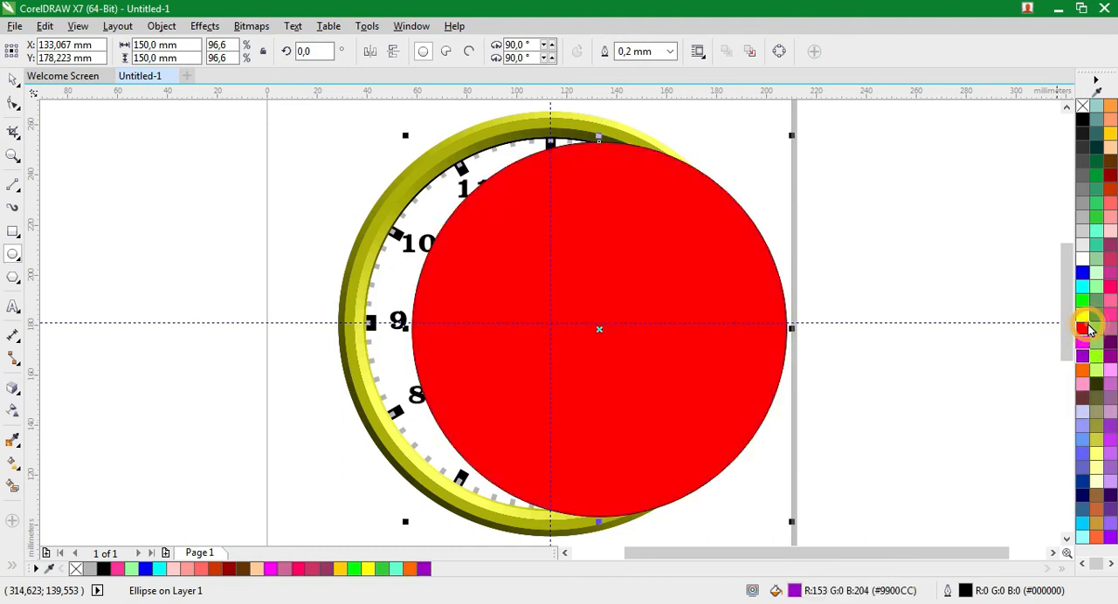
left_click(1099, 315)
left_click(1098, 290)
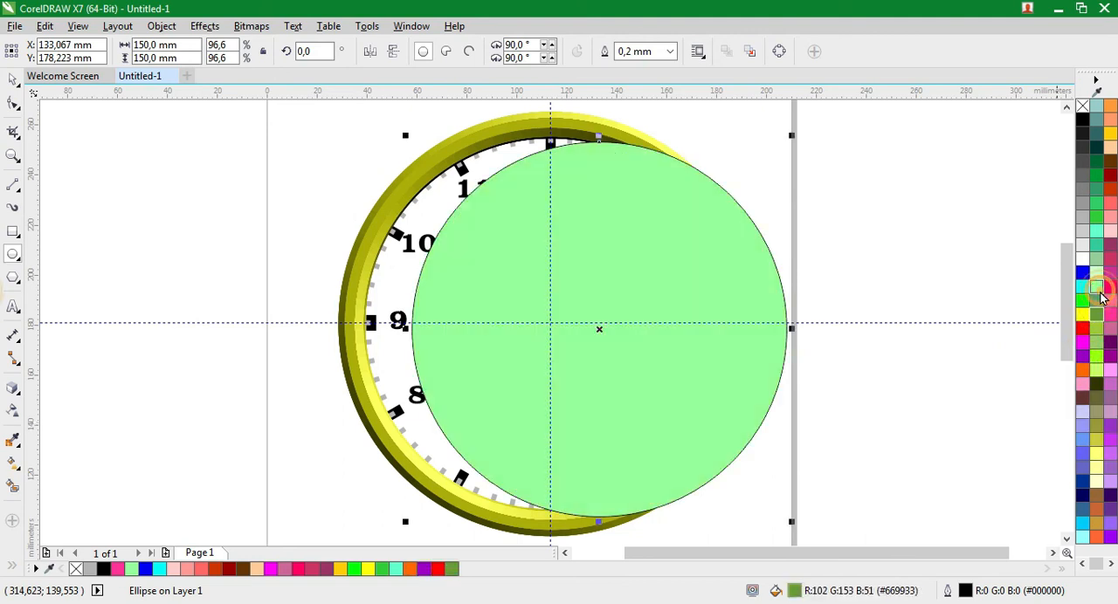
left_click(1110, 147)
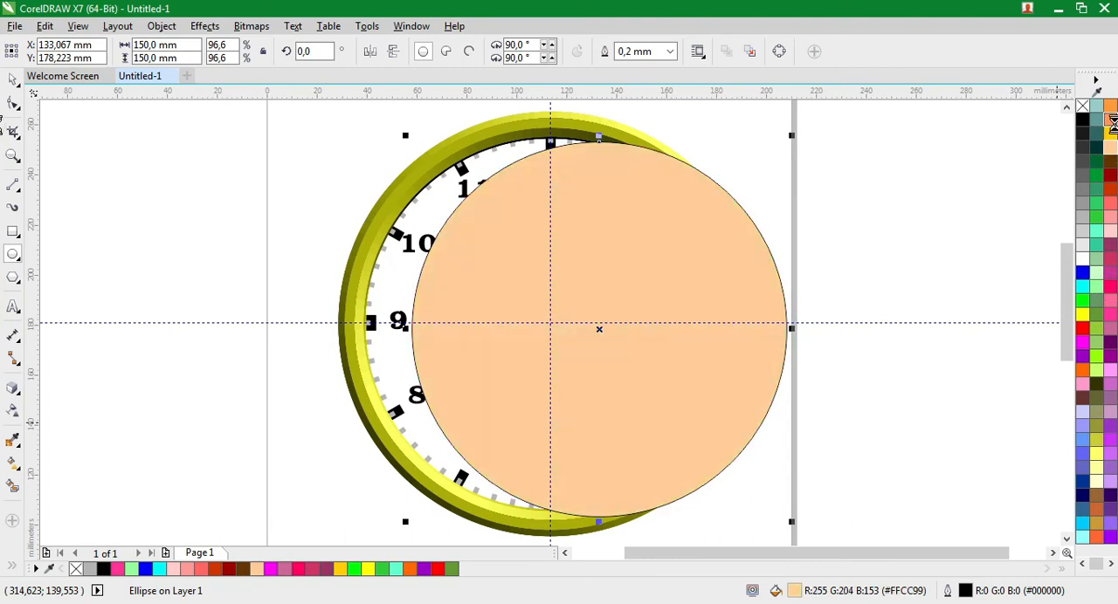
left_click(1111, 120)
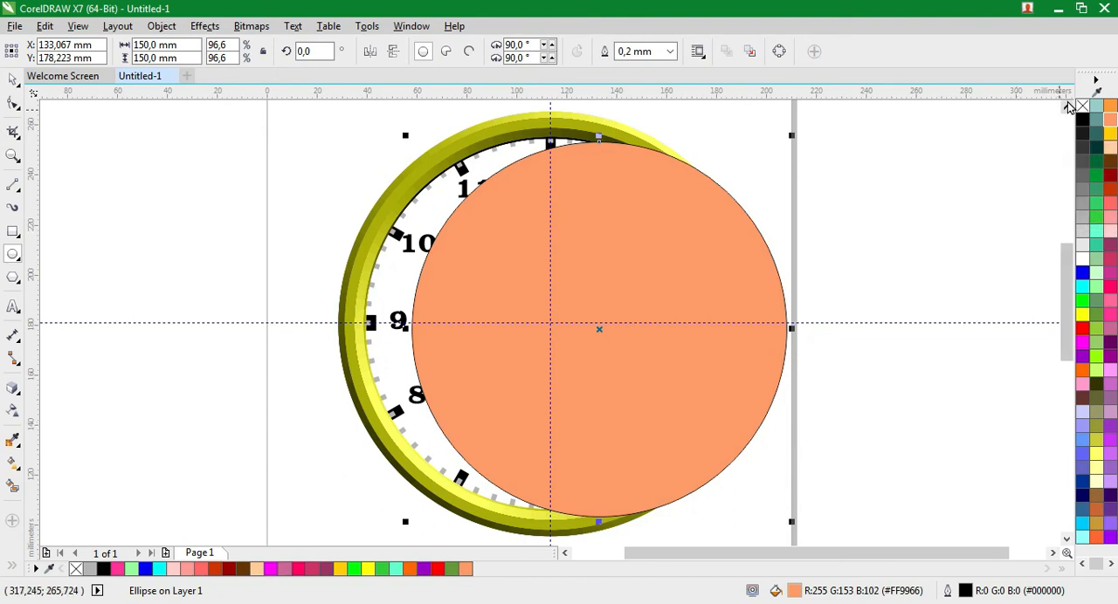
double_click(1083, 106)
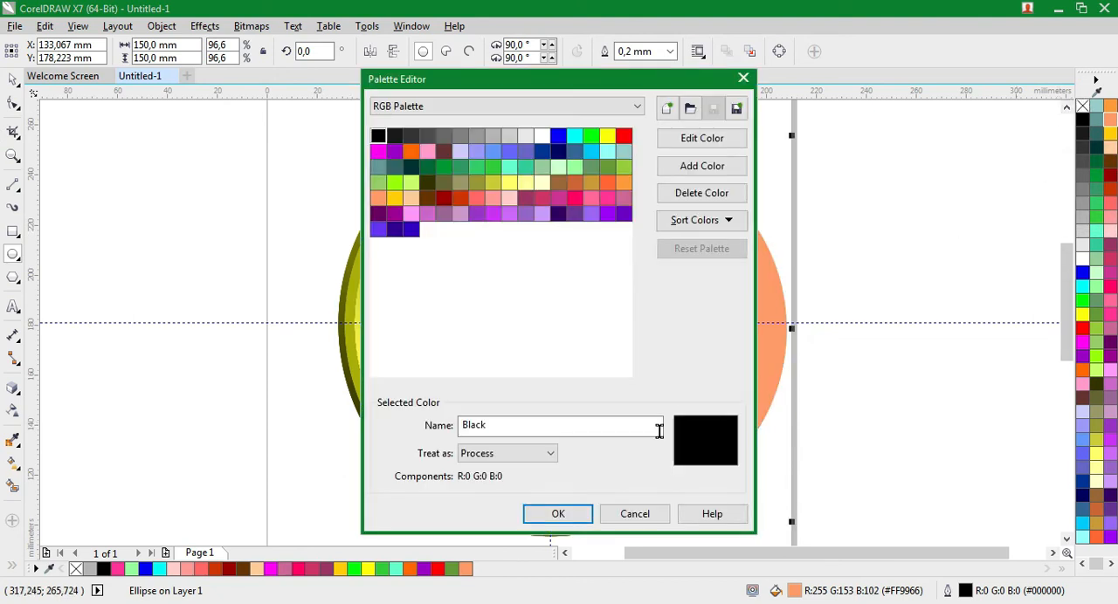
left_click(558, 513)
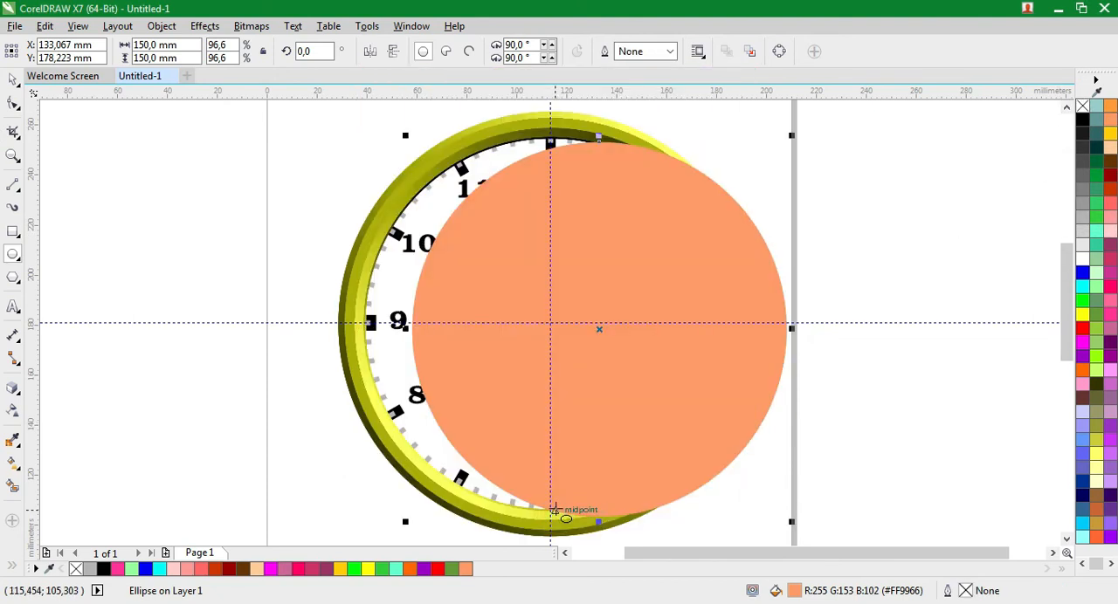
Give the circle an elliptical fountain fill with a white centre and a light orange edge
left_click(13, 465)
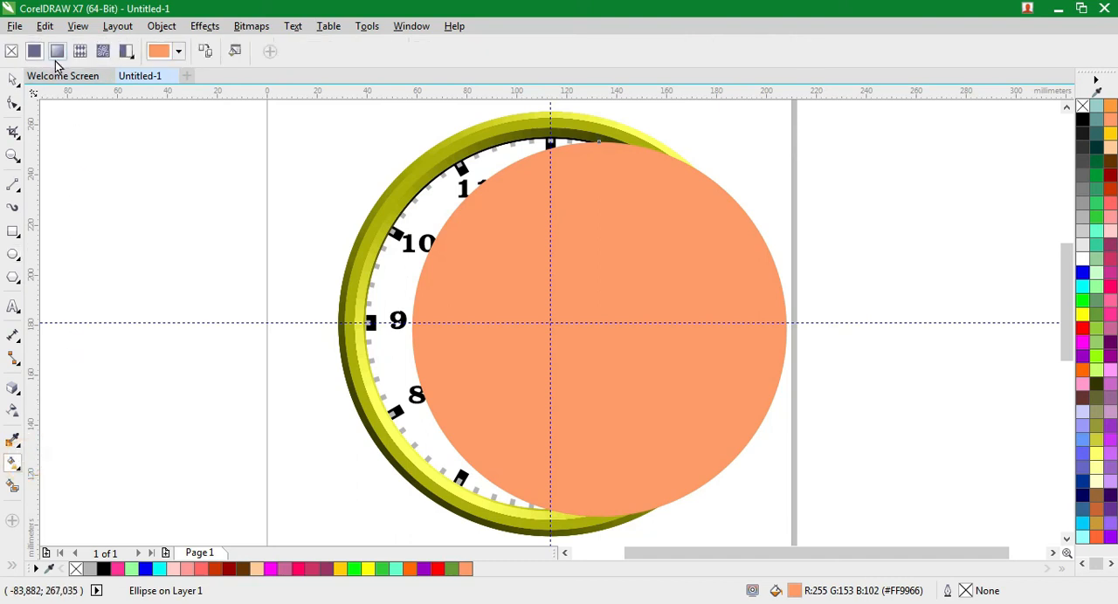
left_click(56, 50)
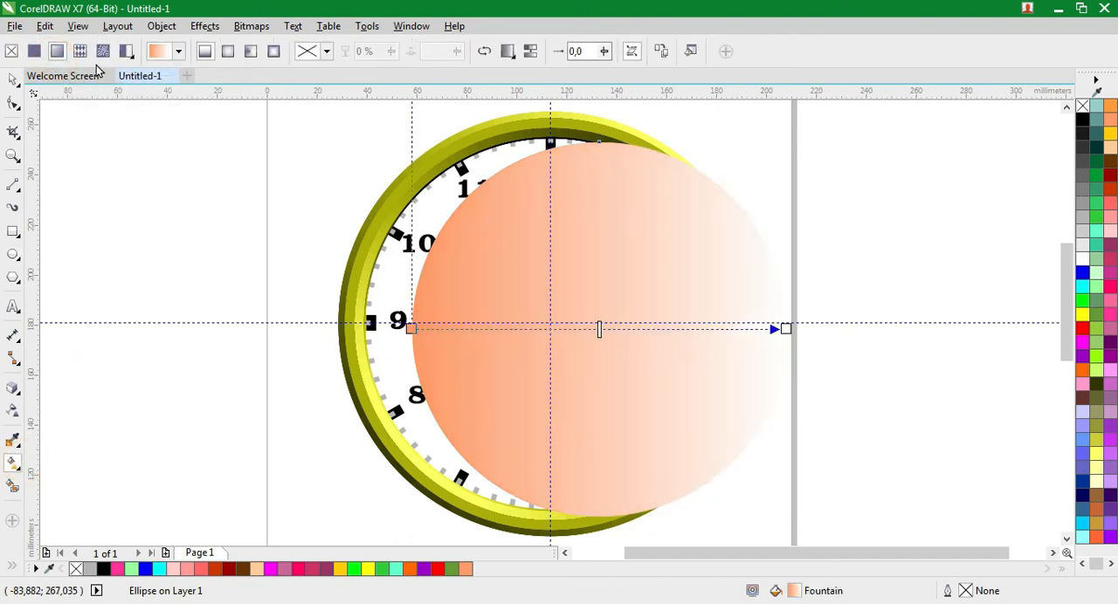
left_click(230, 52)
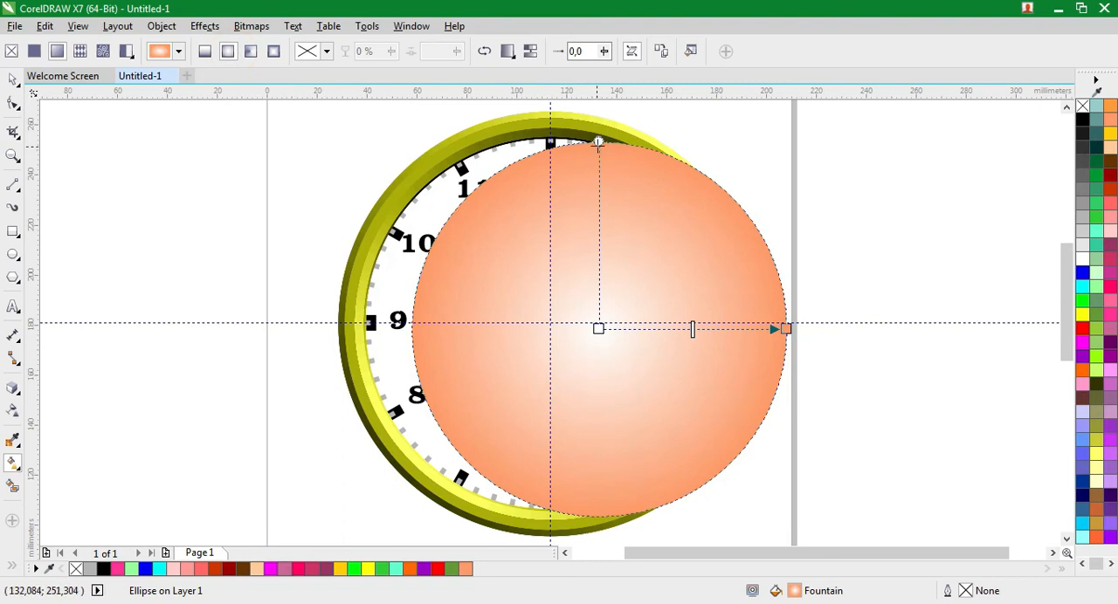
Adjust the fountain fill's centre, radius and angle so the white glow sits near the circle's centre and orange reaches its rim
left_click_drag(599, 141, 597, 171)
left_click_drag(785, 329, 801, 288)
left_click_drag(690, 348, 739, 267)
left_click_drag(554, 283, 592, 320)
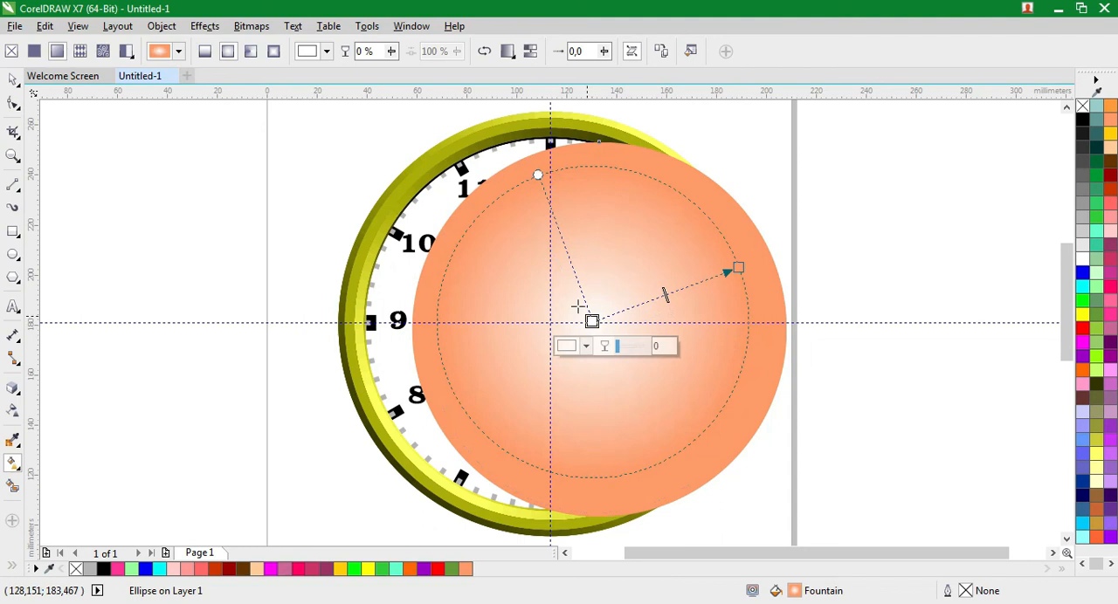
left_click_drag(537, 178, 525, 150)
left_click_drag(734, 268, 771, 232)
left_click_drag(595, 324, 576, 339)
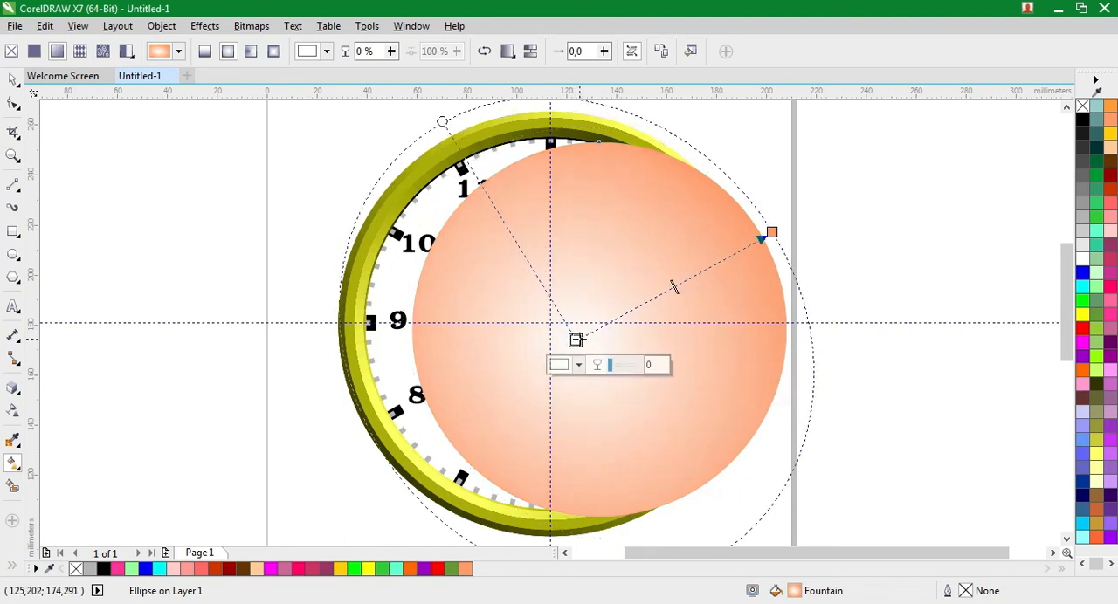
left_click_drag(771, 232, 791, 219)
left_click_drag(427, 102, 483, 166)
left_click_drag(790, 220, 761, 239)
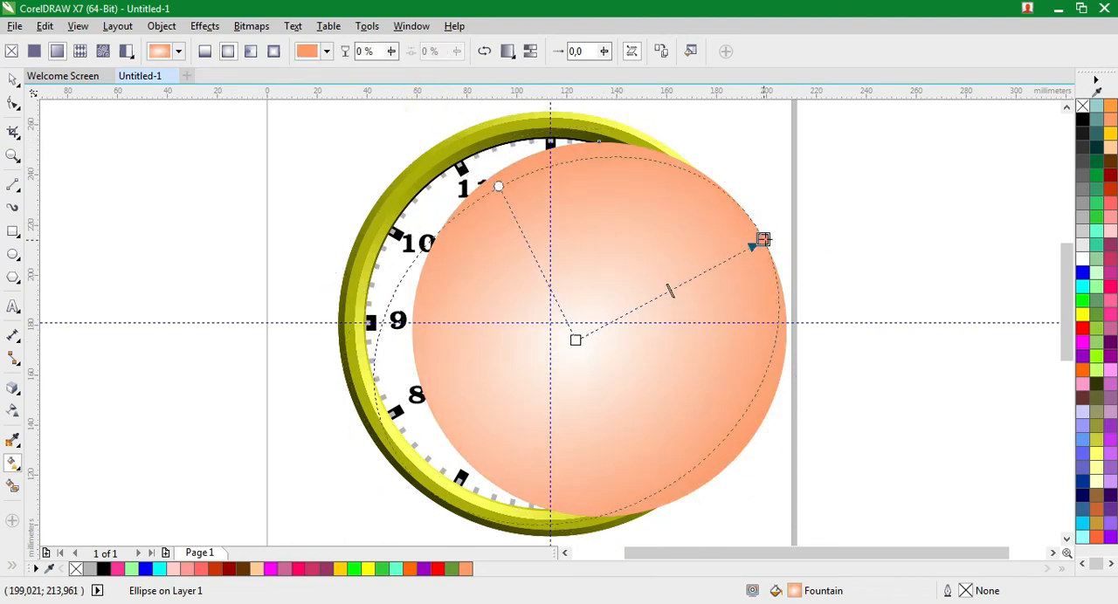
left_click_drag(500, 186, 489, 172)
left_click_drag(568, 338, 585, 329)
left_click_drag(509, 178, 495, 168)
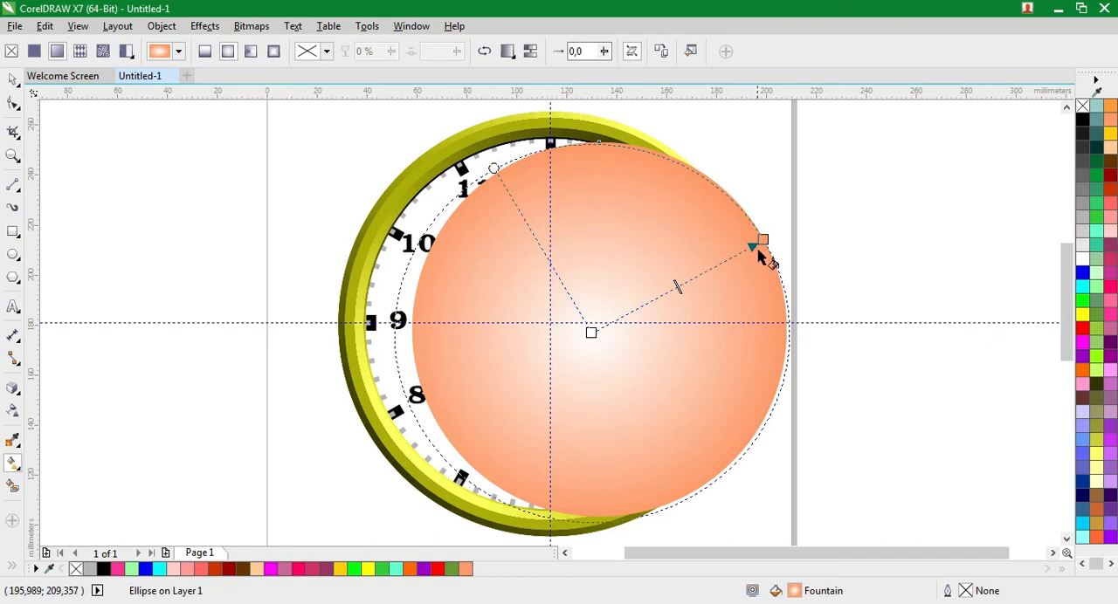
left_click(13, 81)
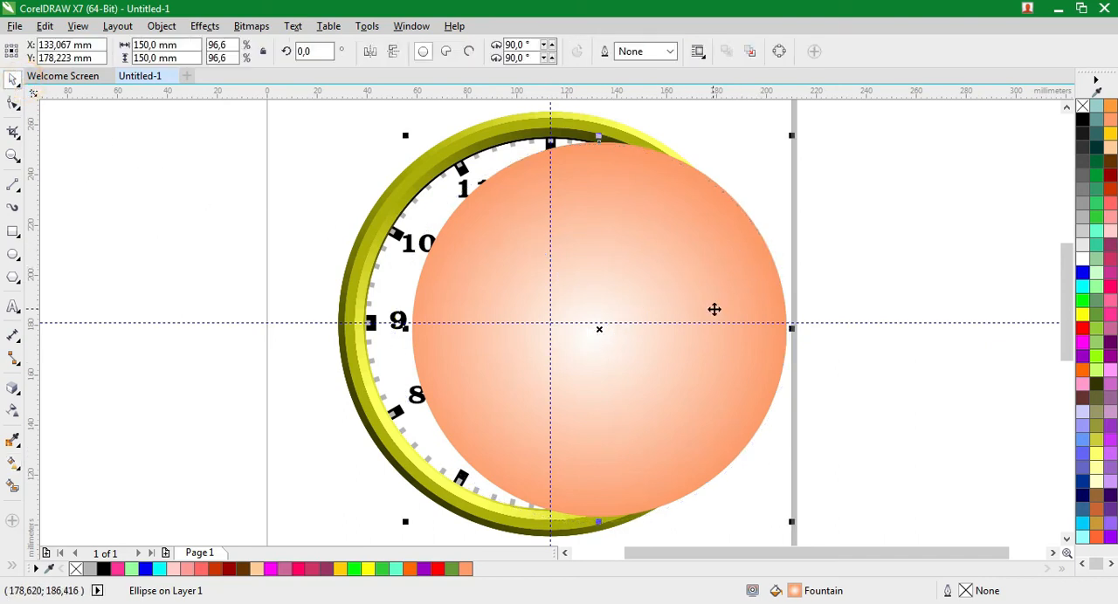
Move the gradient circle onto the clock face inside the yellow ring and send it to the back of the page
left_click(844, 279)
left_click_drag(719, 276, 674, 272)
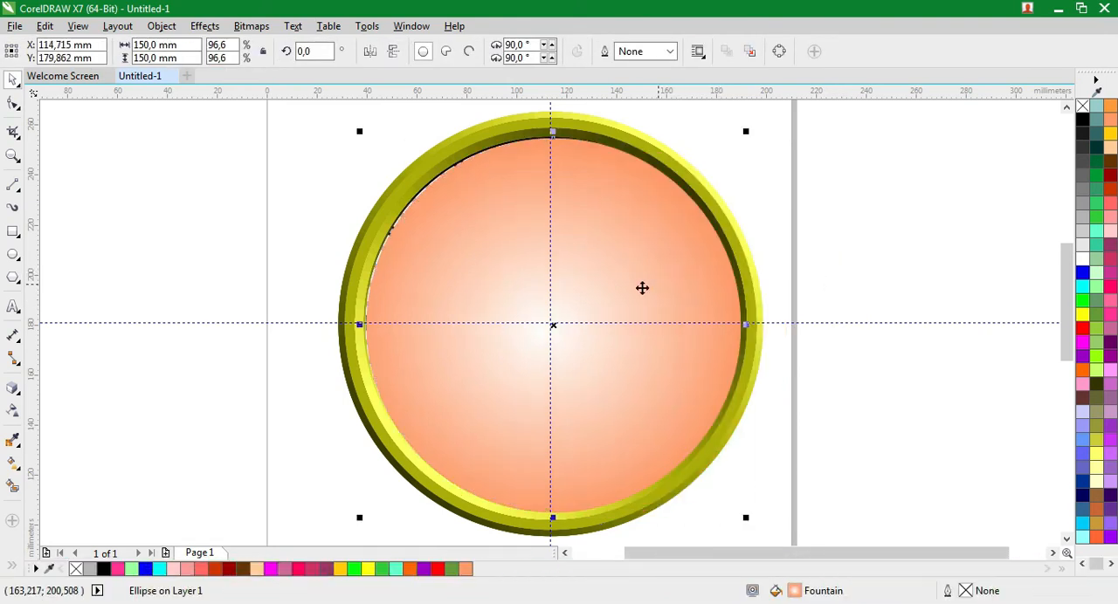
right_click(615, 295)
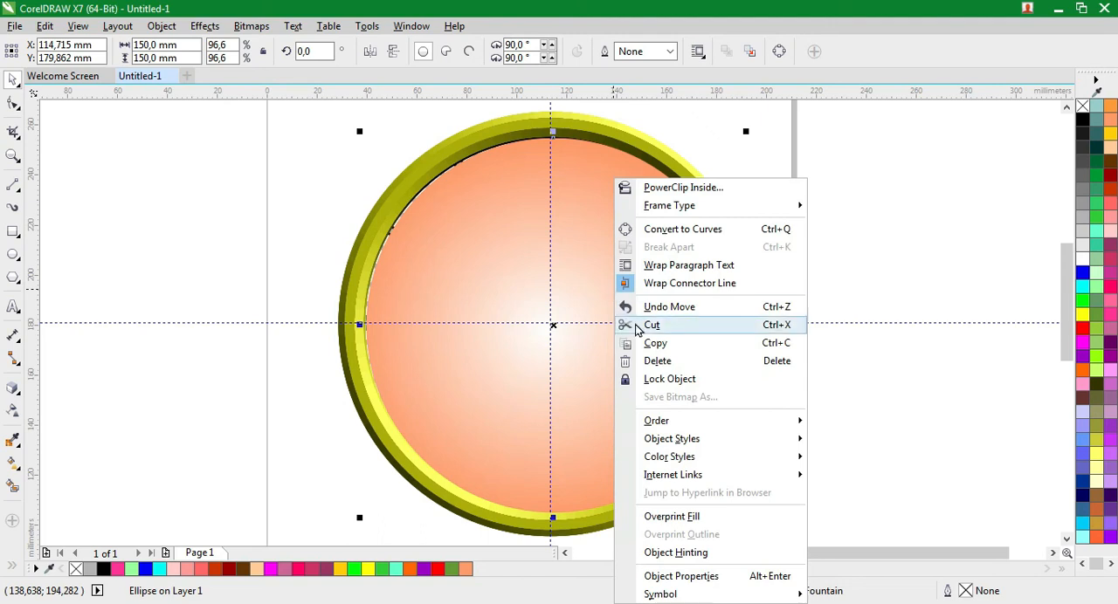
mouse_move(660, 420)
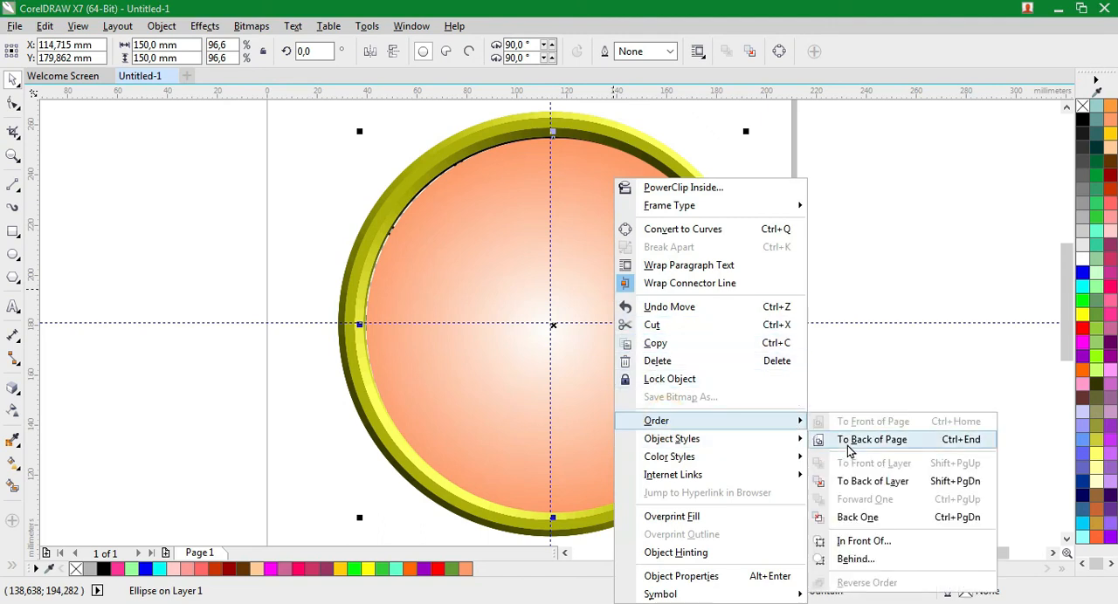
left_click(846, 442)
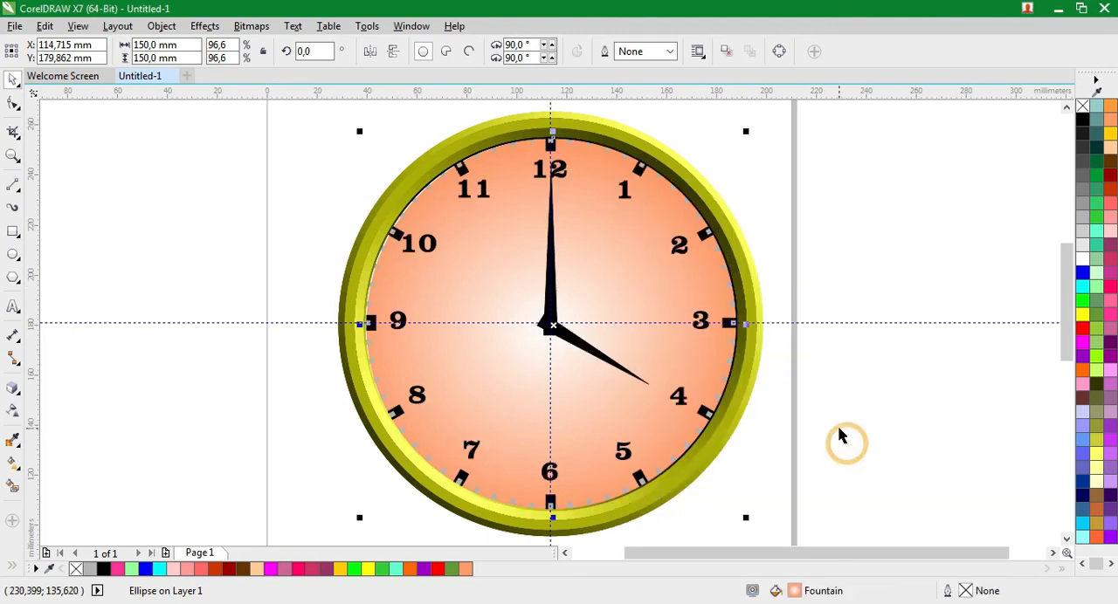
Shift the gradient circle slightly so its centre lines up with the vertical guideline, and deselect it
left_click(828, 305)
left_click(635, 298)
left_click(635, 300)
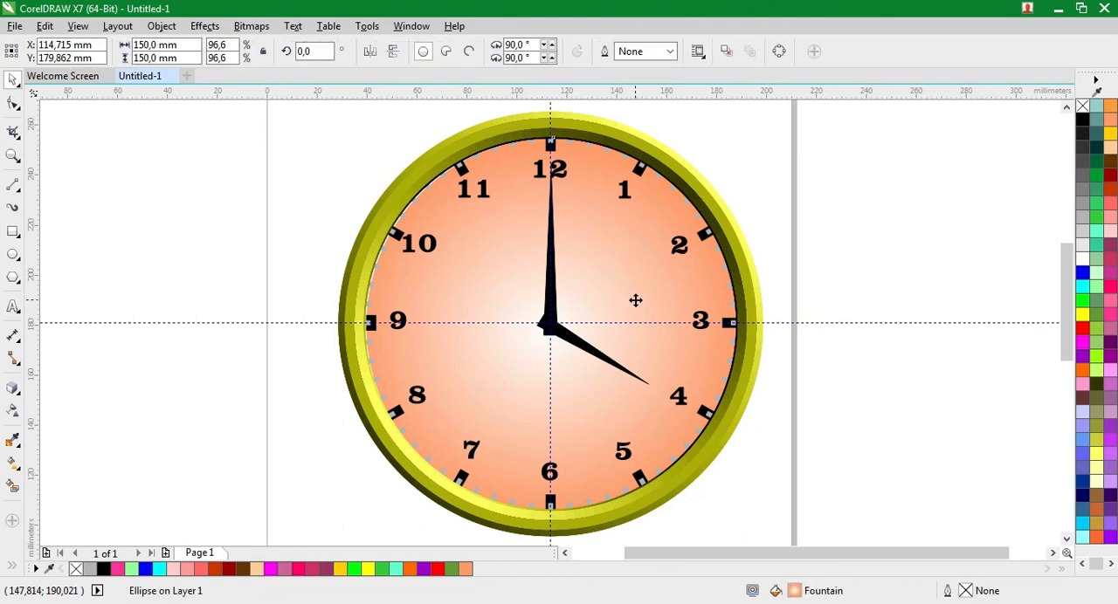
left_click_drag(635, 300, 632, 301)
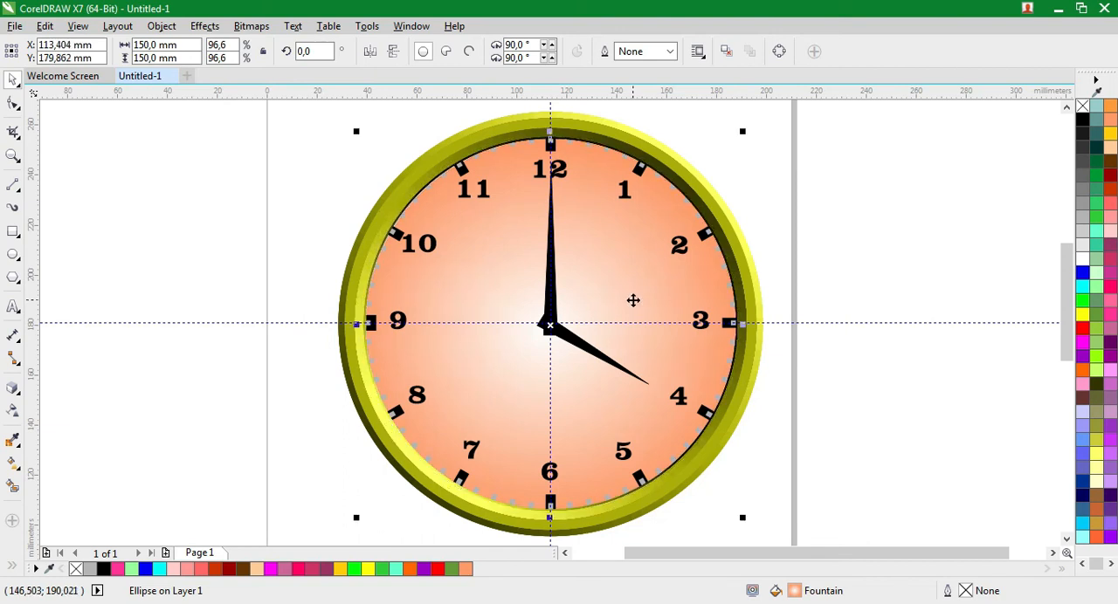
left_click(834, 338)
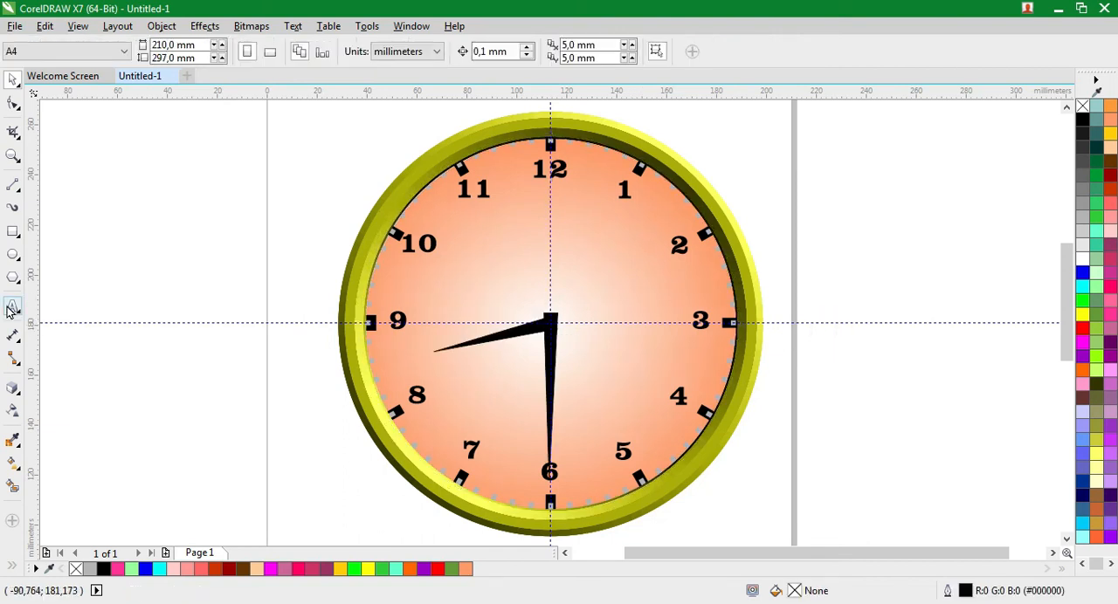
Add the artistic text "Quartz" on the clock face below the numeral 12
left_click(13, 306)
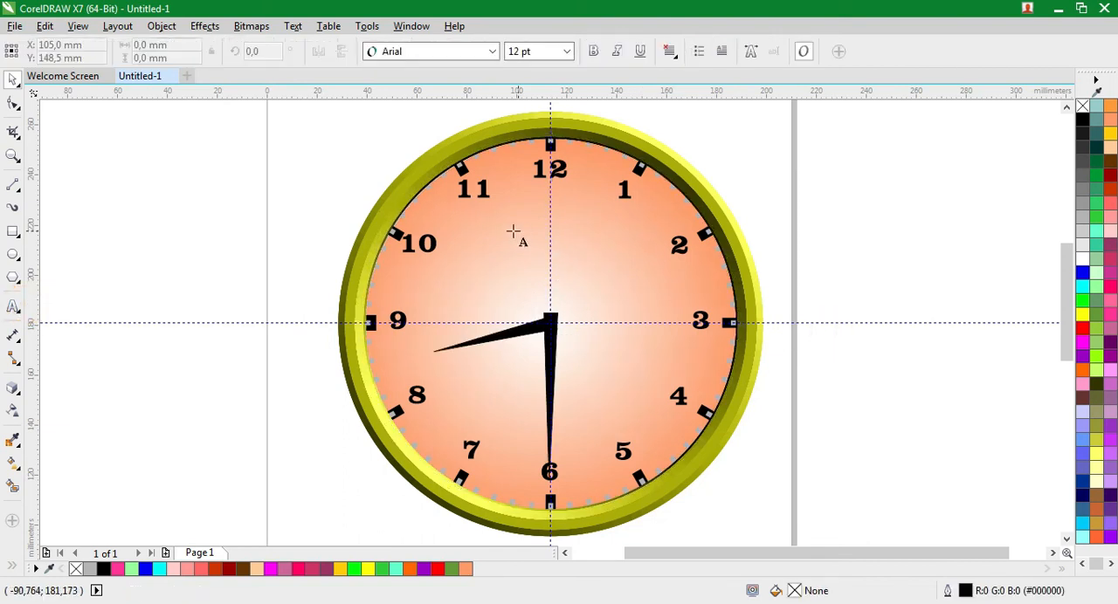
left_click(512, 229)
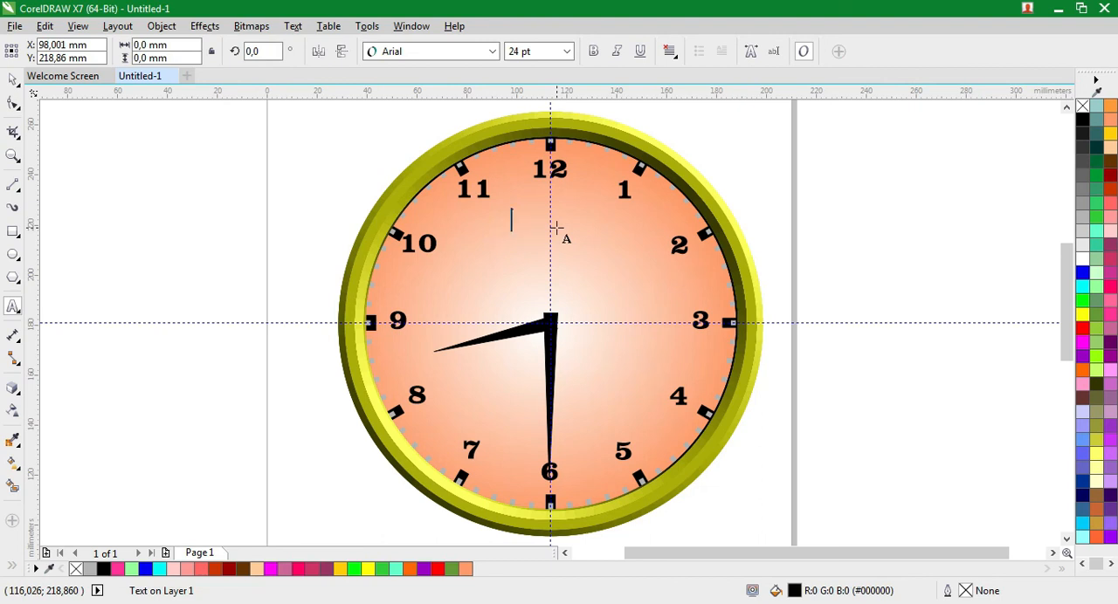
type("0")
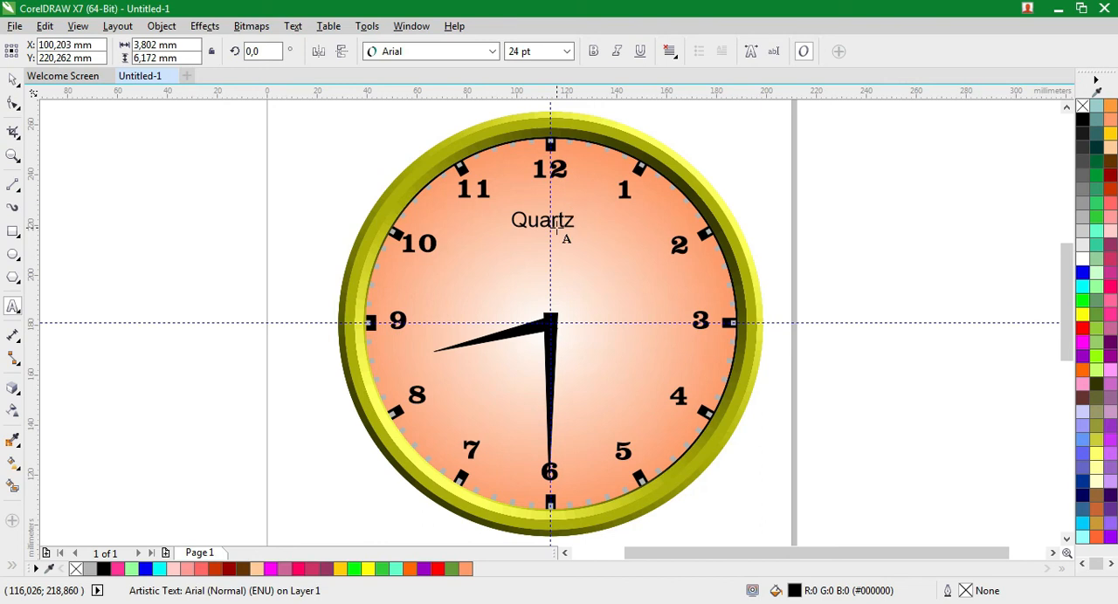
Set the "Quartz" text to Clarendon BT (Normal) at 36 pt
left_click_drag(575, 226, 507, 226)
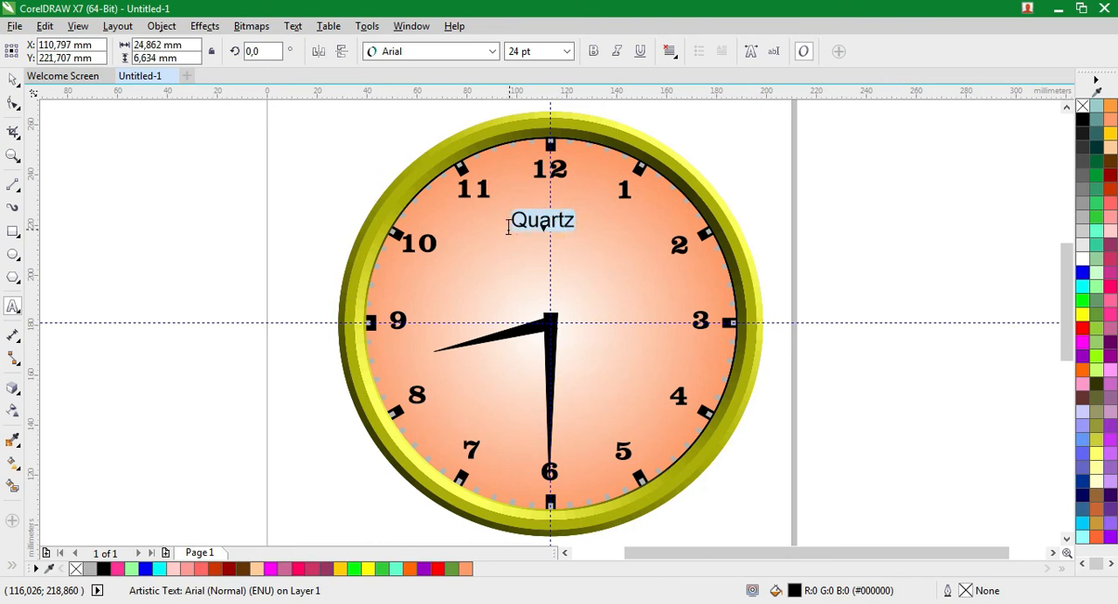
left_click(491, 50)
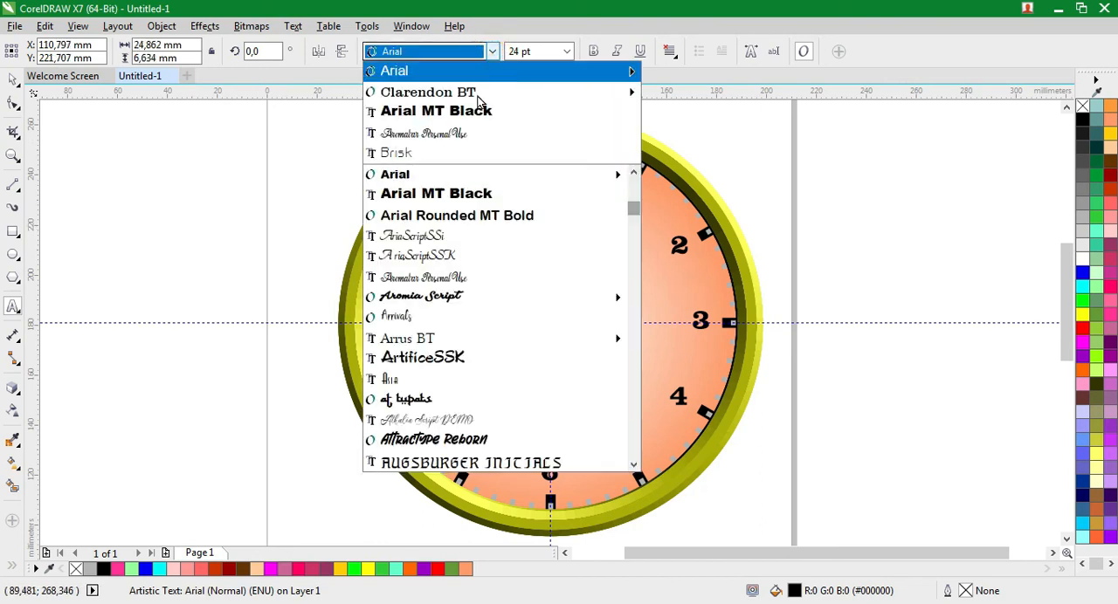
mouse_move(478, 94)
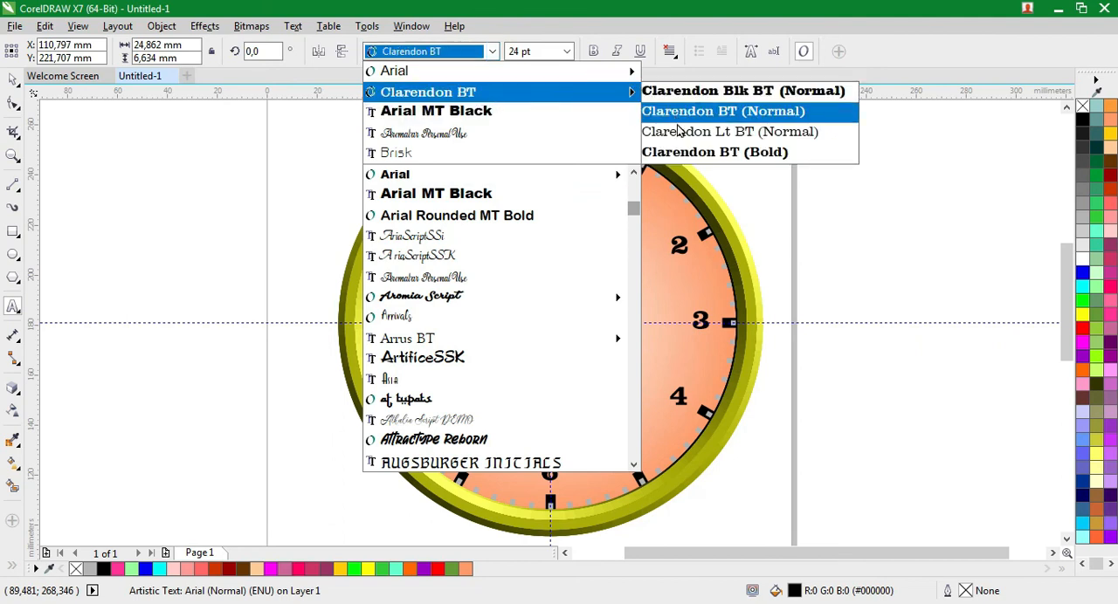
left_click(723, 110)
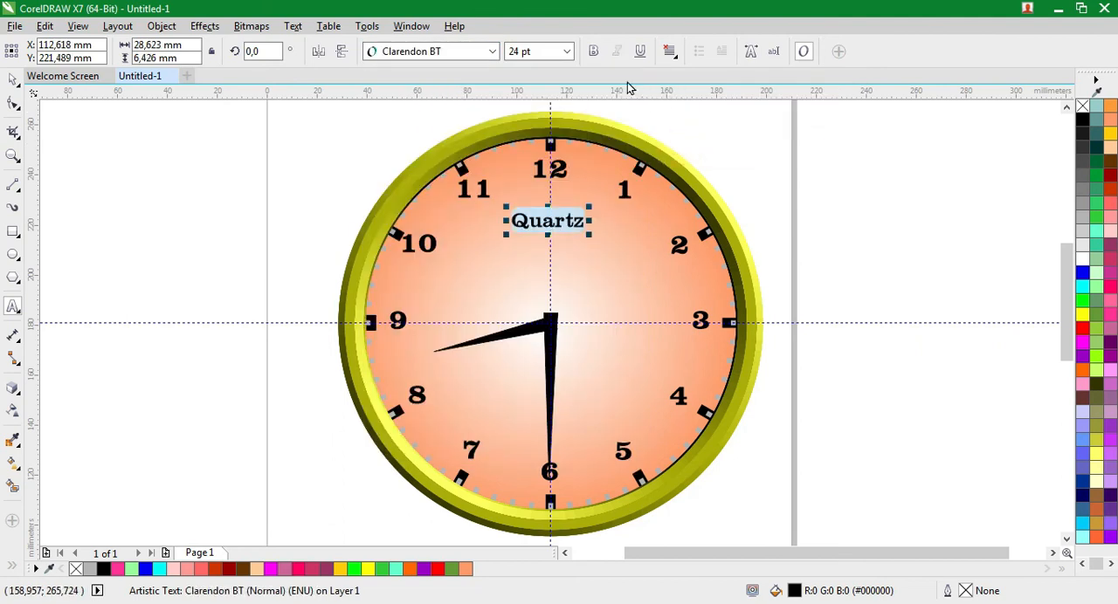
left_click(565, 54)
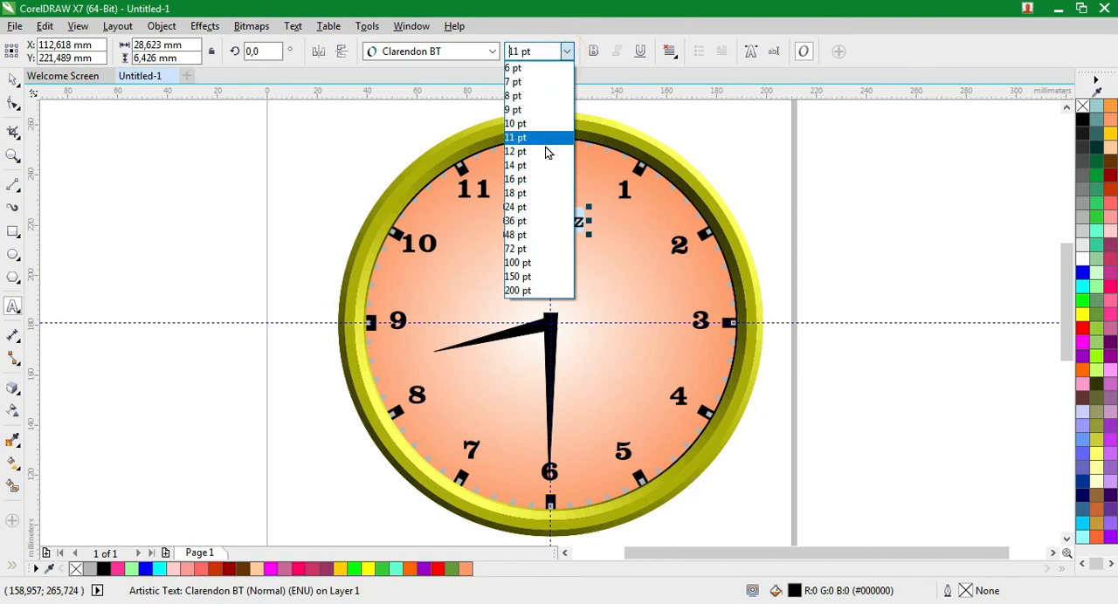
left_click(542, 221)
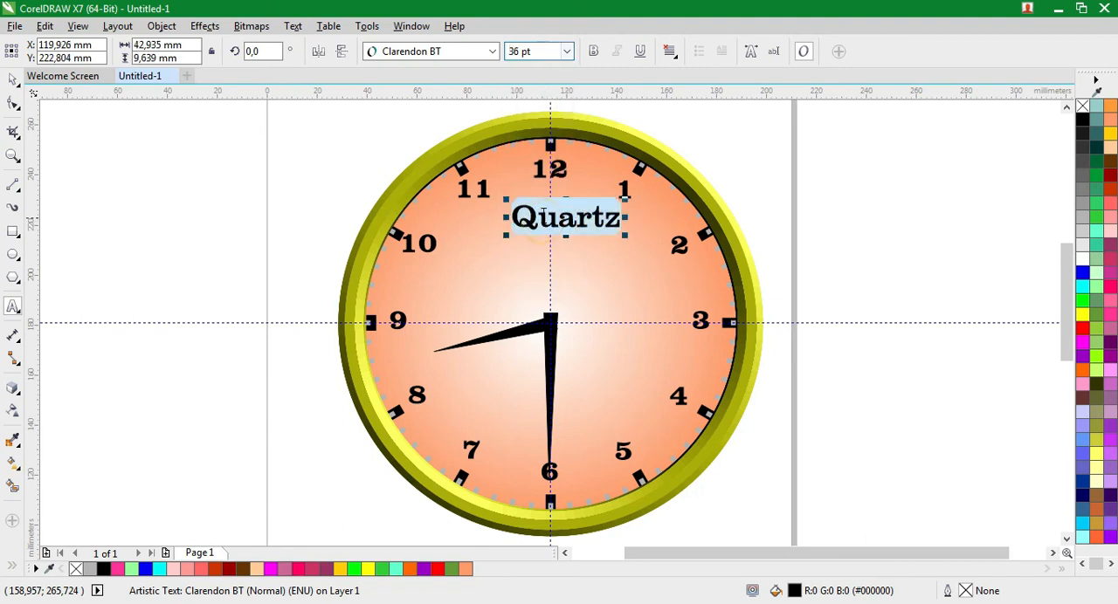
Centre the "Quartz" text below the numeral 12 and place a copy of it directly underneath
left_click(18, 82)
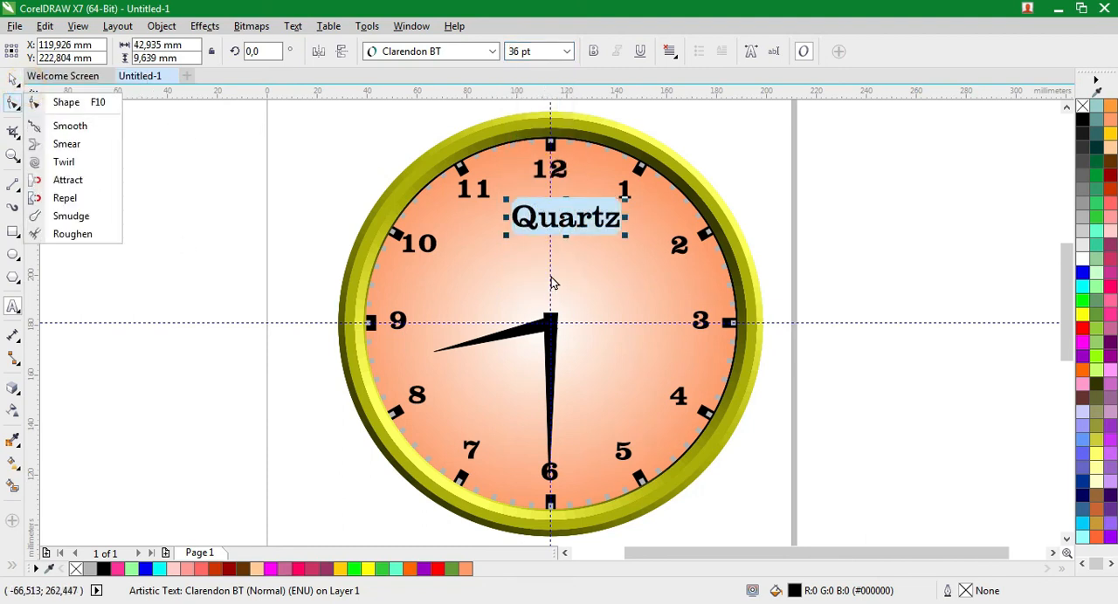
left_click(582, 219)
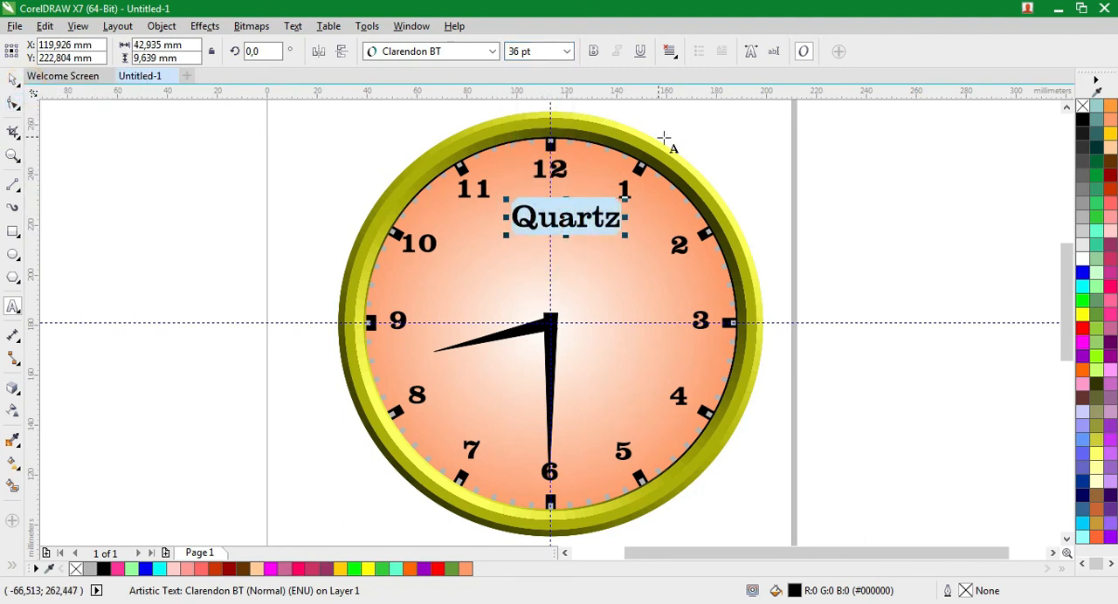
left_click(14, 79)
left_click_drag(505, 210, 524, 253)
left_click(819, 204)
right_click(523, 253)
Replace the wording of the lower "Quartz" copy with "Motokunama"
left_click(13, 307)
key("Return")
key("Return")
key("Return")
key("Return")
left_click(602, 247)
key("BackSpace")
key("BackSpace")
key("BackSpace")
key("BackSpace")
key("BackSpace")
key("BackSpace")
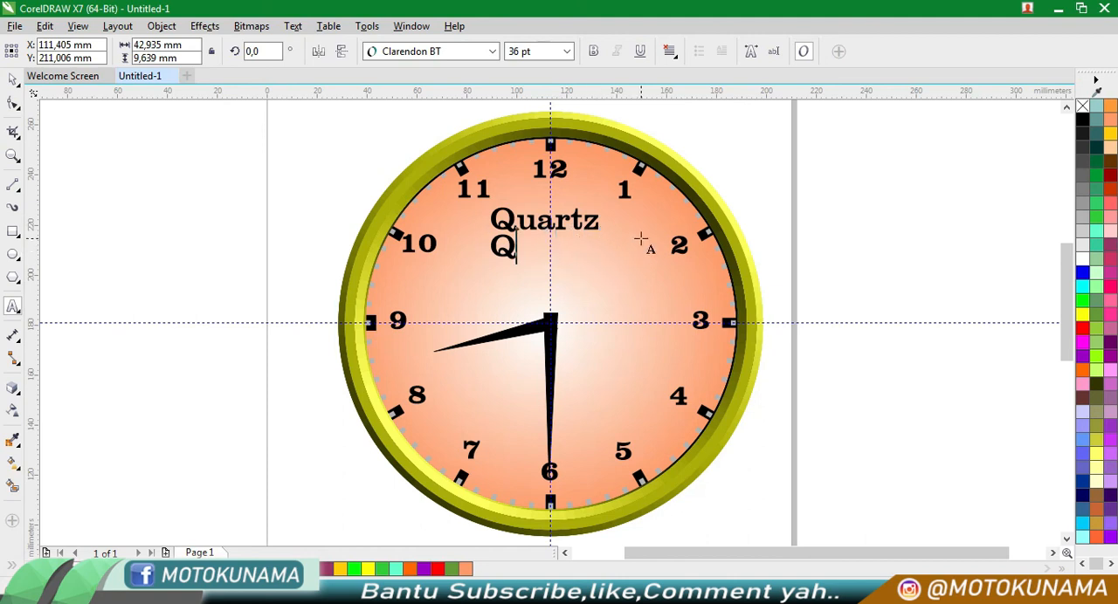
type("Motokunama")
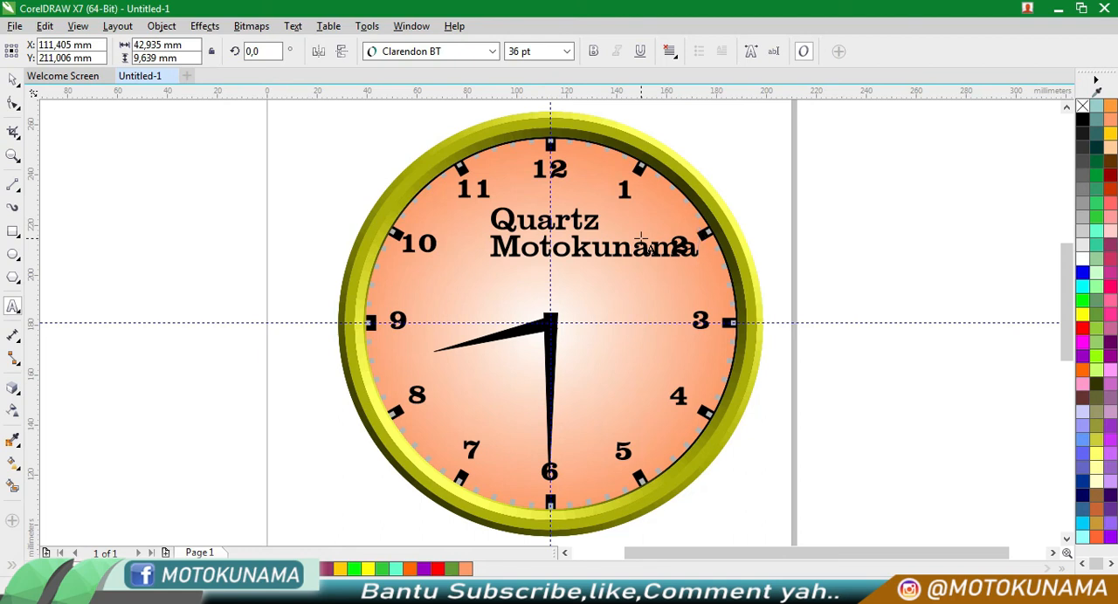
Set the "Motokunama" text to 18 pt, centre it just below "Quartz", and deselect it
left_click(13, 80)
left_click_drag(638, 248, 598, 252)
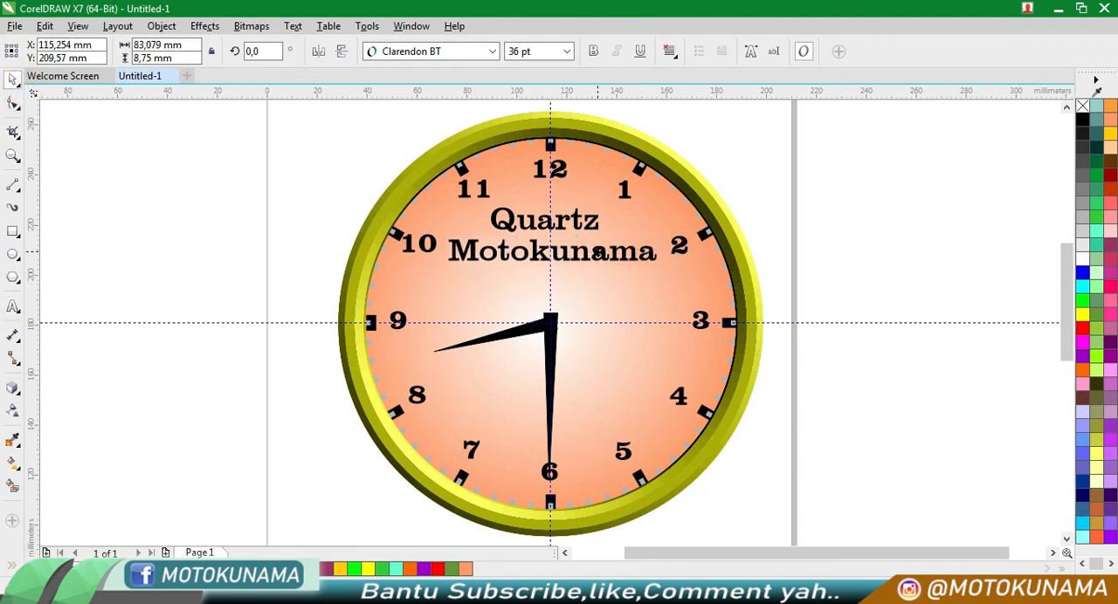
left_click(566, 51)
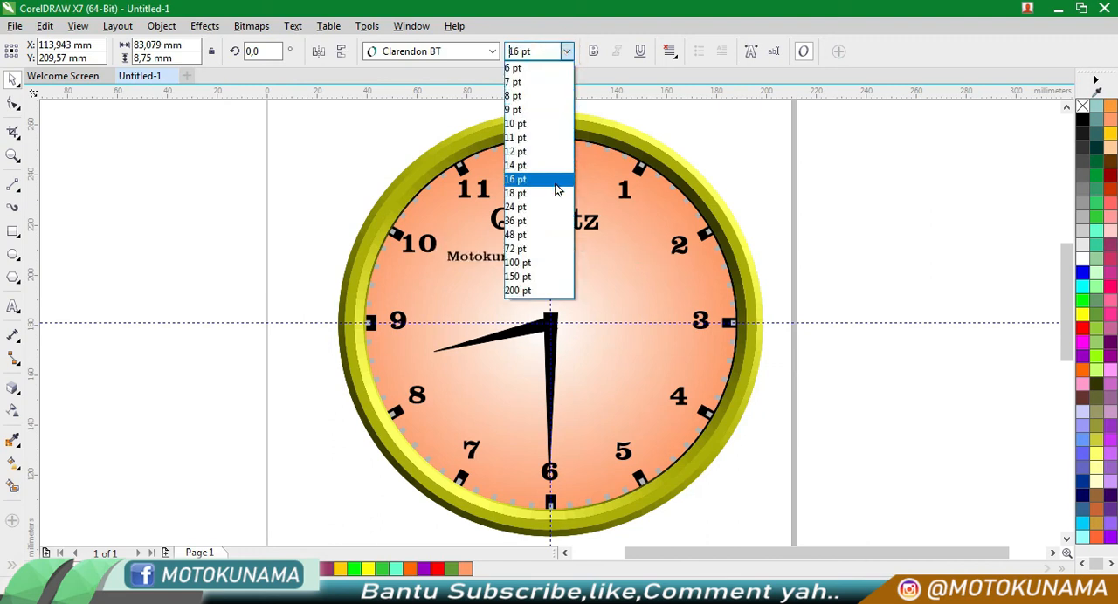
left_click(557, 193)
left_click_drag(532, 262, 583, 251)
left_click(774, 222)
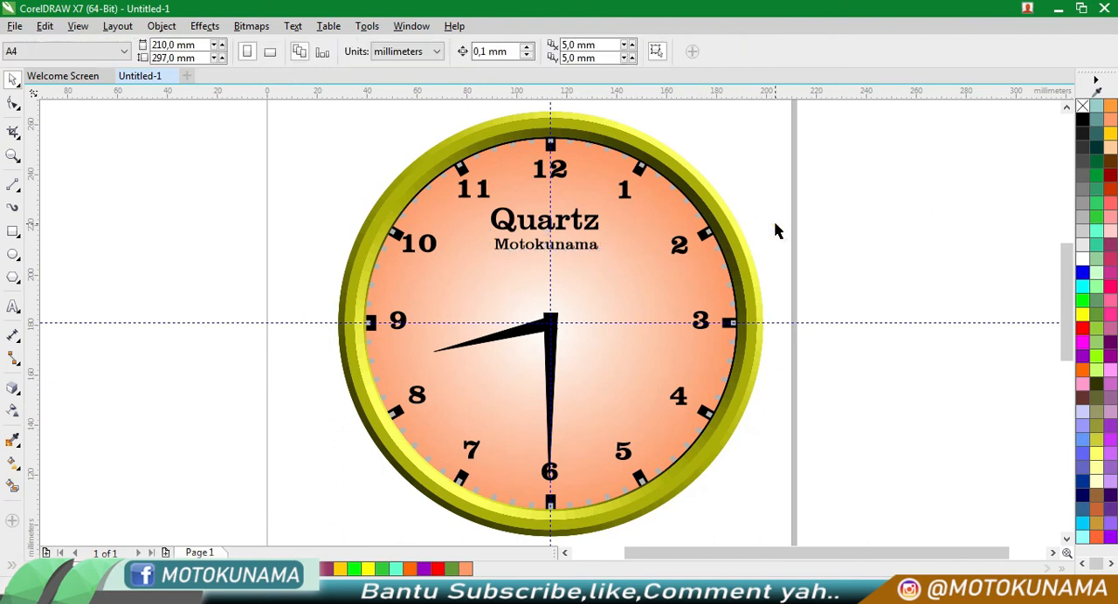
Add a second line reading "Channel Youtube" to the "Motokunama" text
left_click(560, 248)
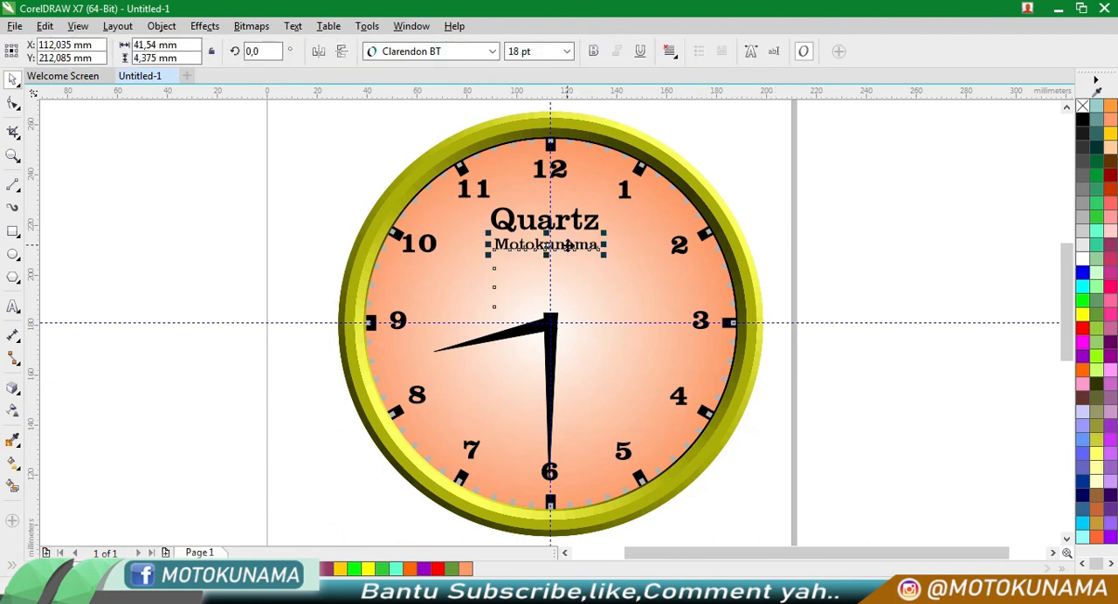
left_click(12, 307)
left_click(599, 245)
key("Return")
type("Channel Youtube")
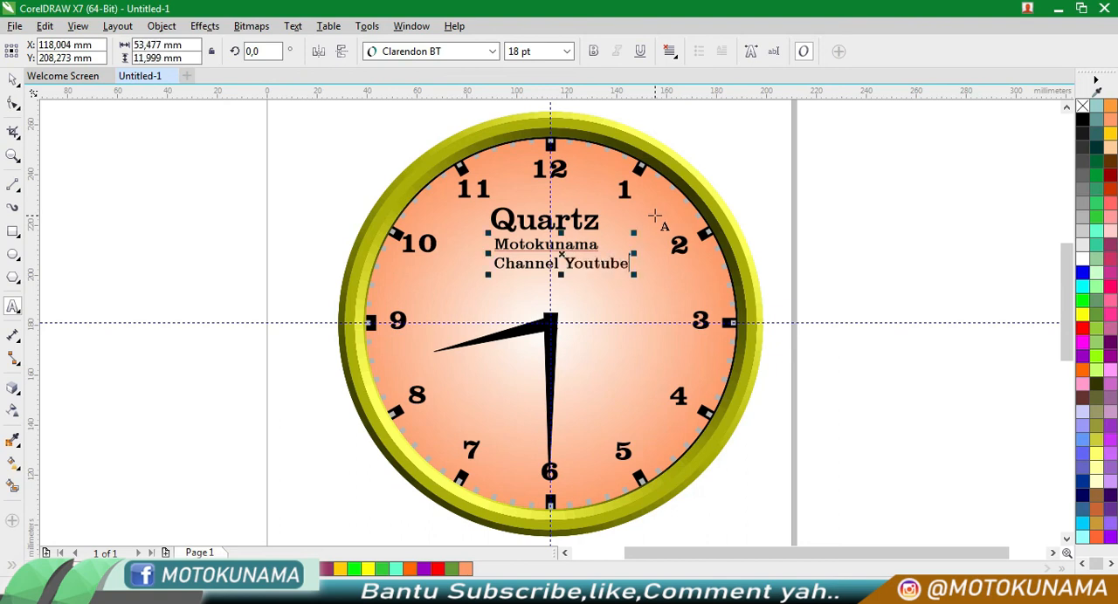
Centre-align both lines of the "Motokunama Channel Youtube" text
left_click_drag(625, 262, 487, 245)
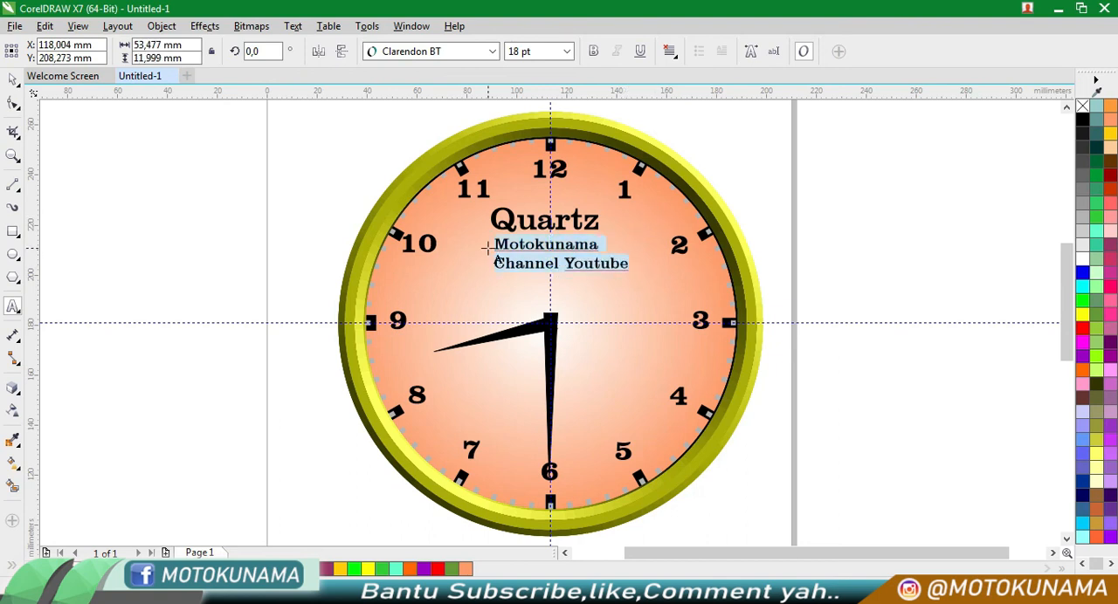
left_click(669, 51)
left_click(680, 110)
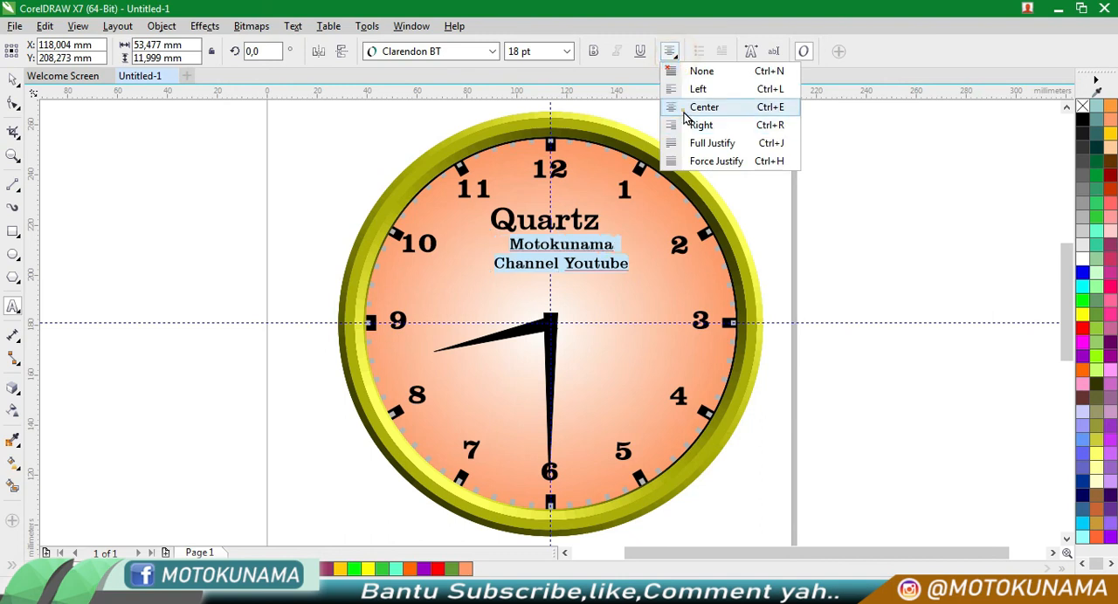
Move the two-line text so it sits centred on the vertical guideline directly below "Quartz"
left_click(12, 81)
double_click(560, 251)
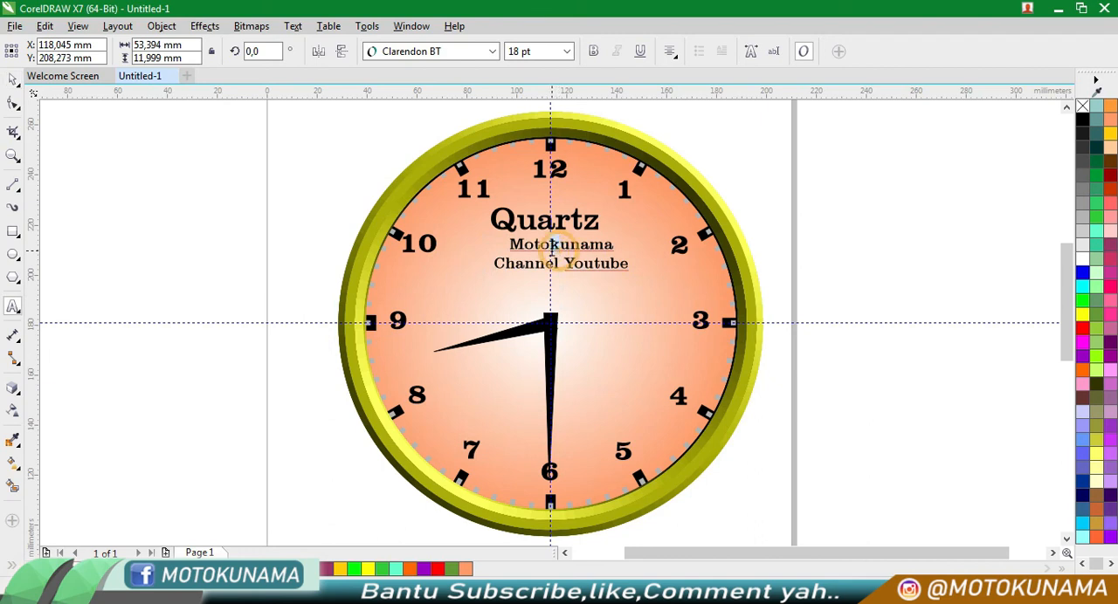
left_click(20, 85)
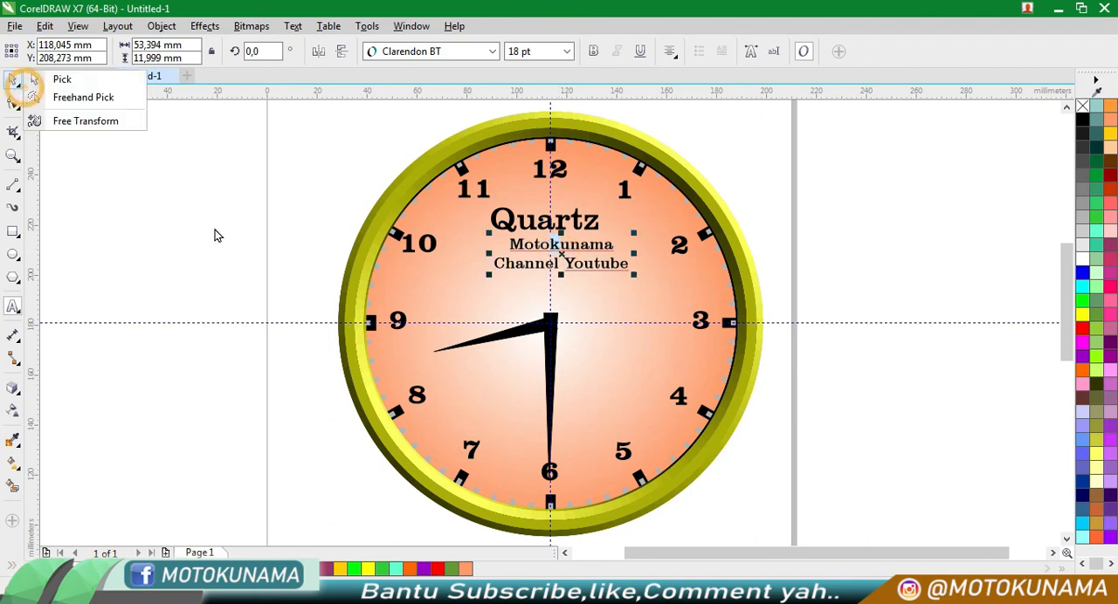
left_click(794, 187)
left_click(13, 81)
left_click_drag(589, 247, 577, 248)
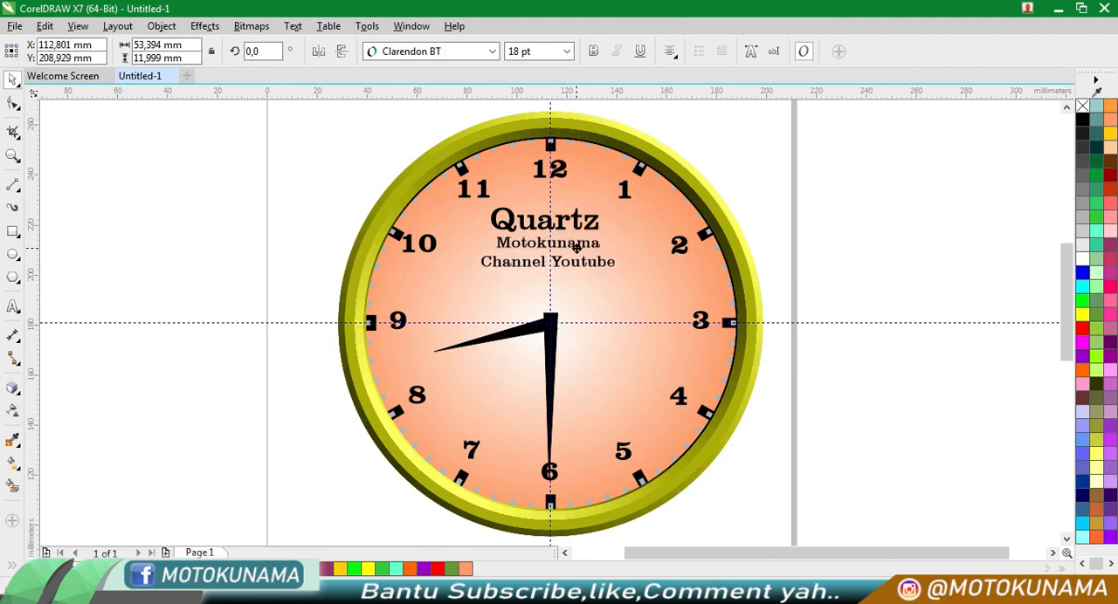
Enlarge the two-line text to 24 pt, shift it slightly down to clear "Quartz", and deselect it
left_click(567, 50)
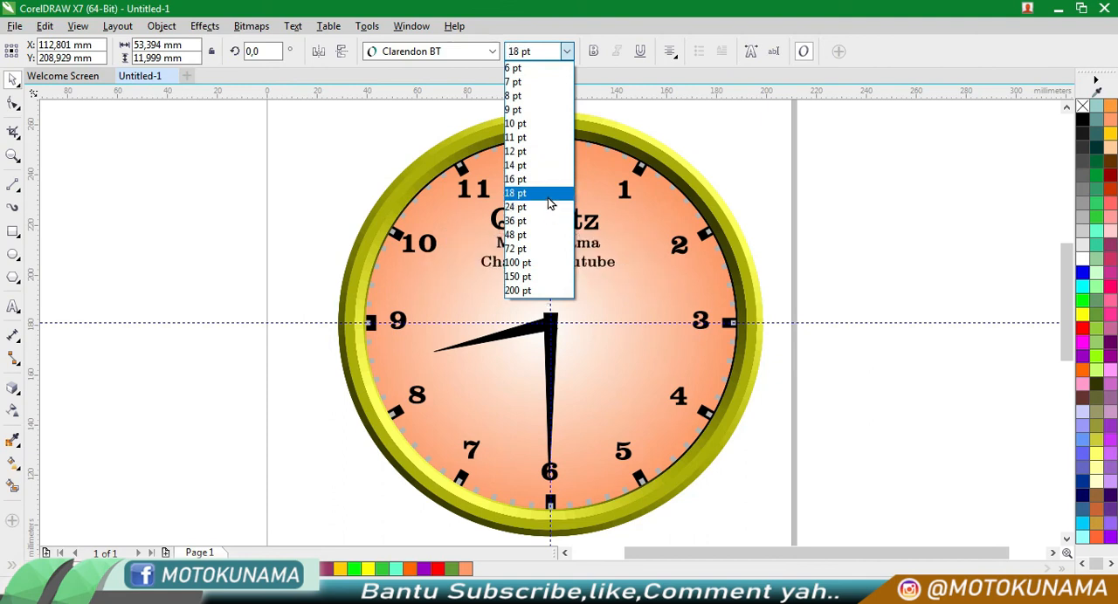
left_click(548, 206)
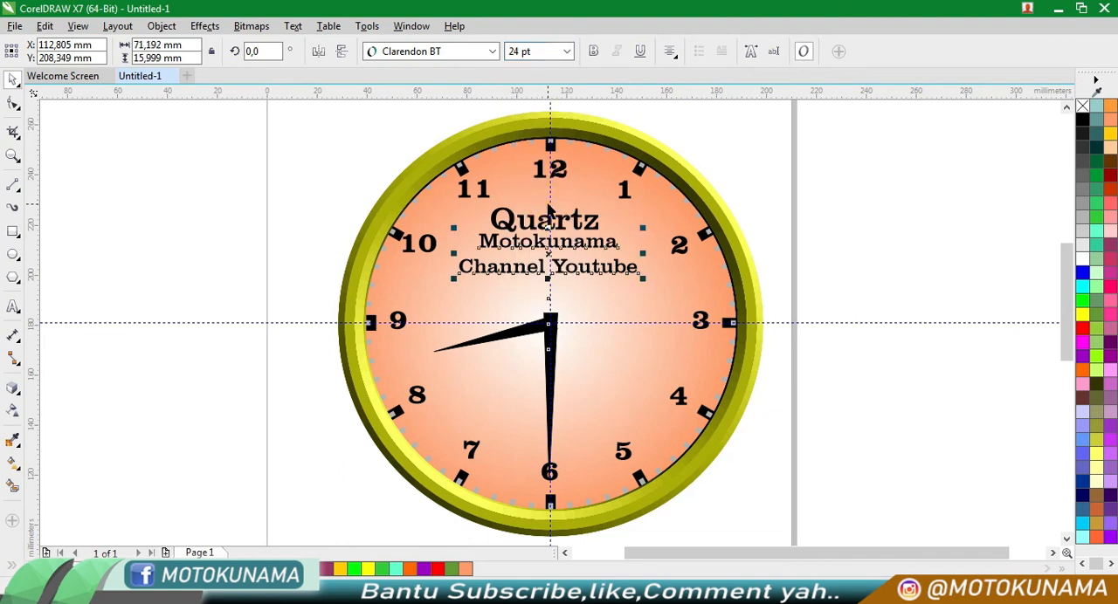
left_click(773, 169)
left_click(601, 243)
left_click_drag(601, 243, 601, 250)
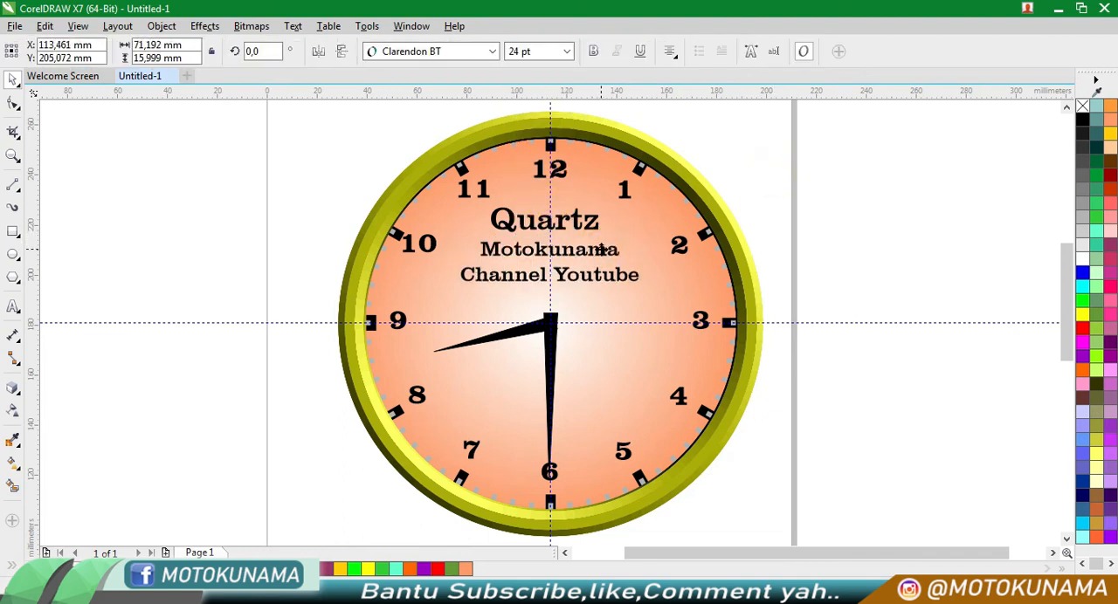
left_click(766, 218)
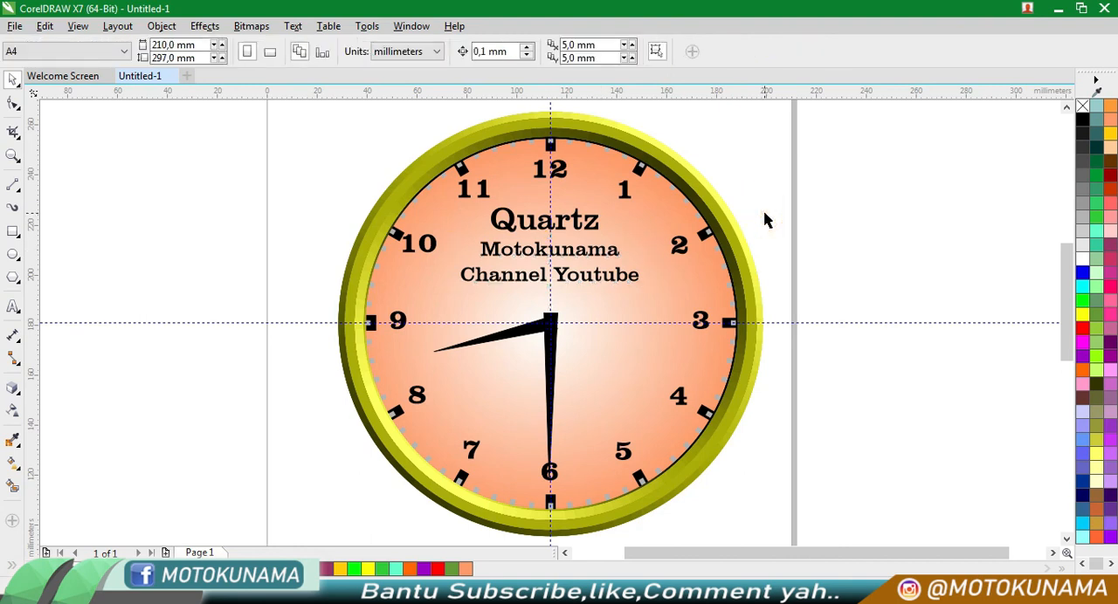